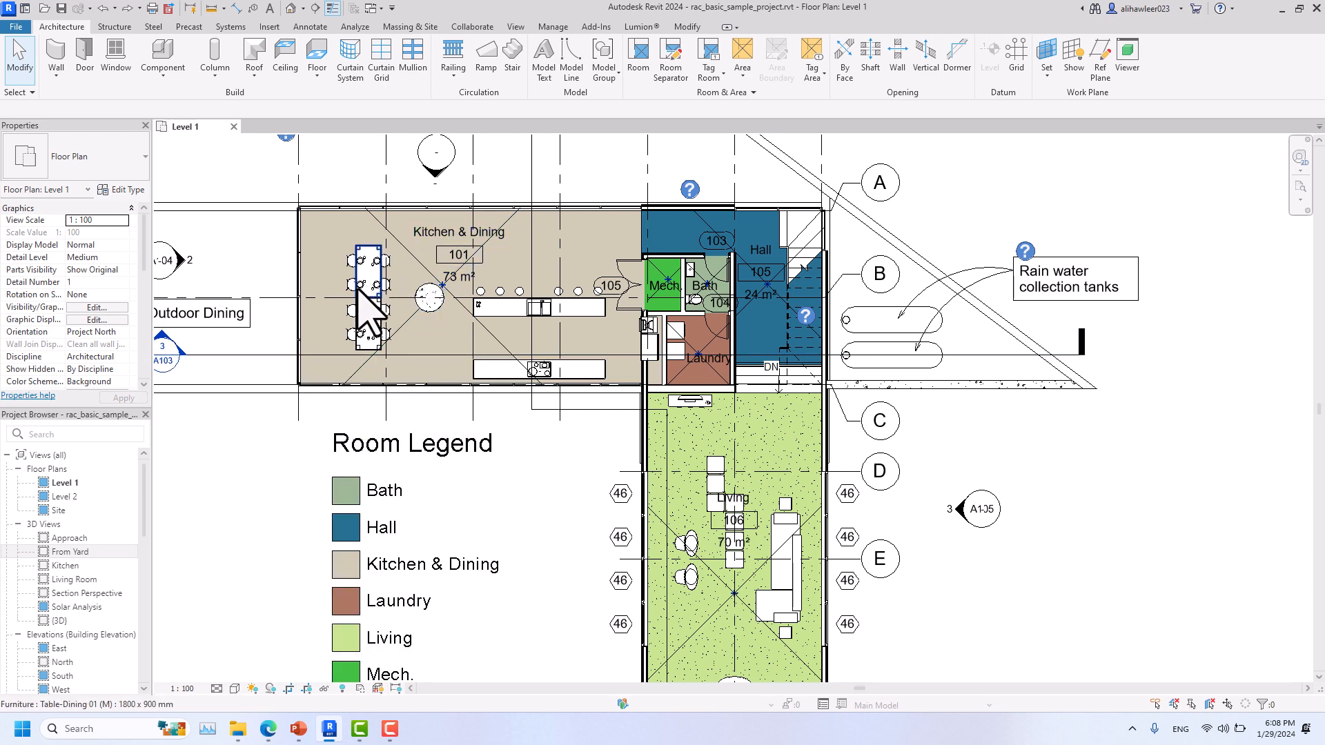
# Cycle the selection highlight through the overlapping elements at the wall between the Bath and Laundry rooms.
pyautogui.scroll(5, 726, 304)
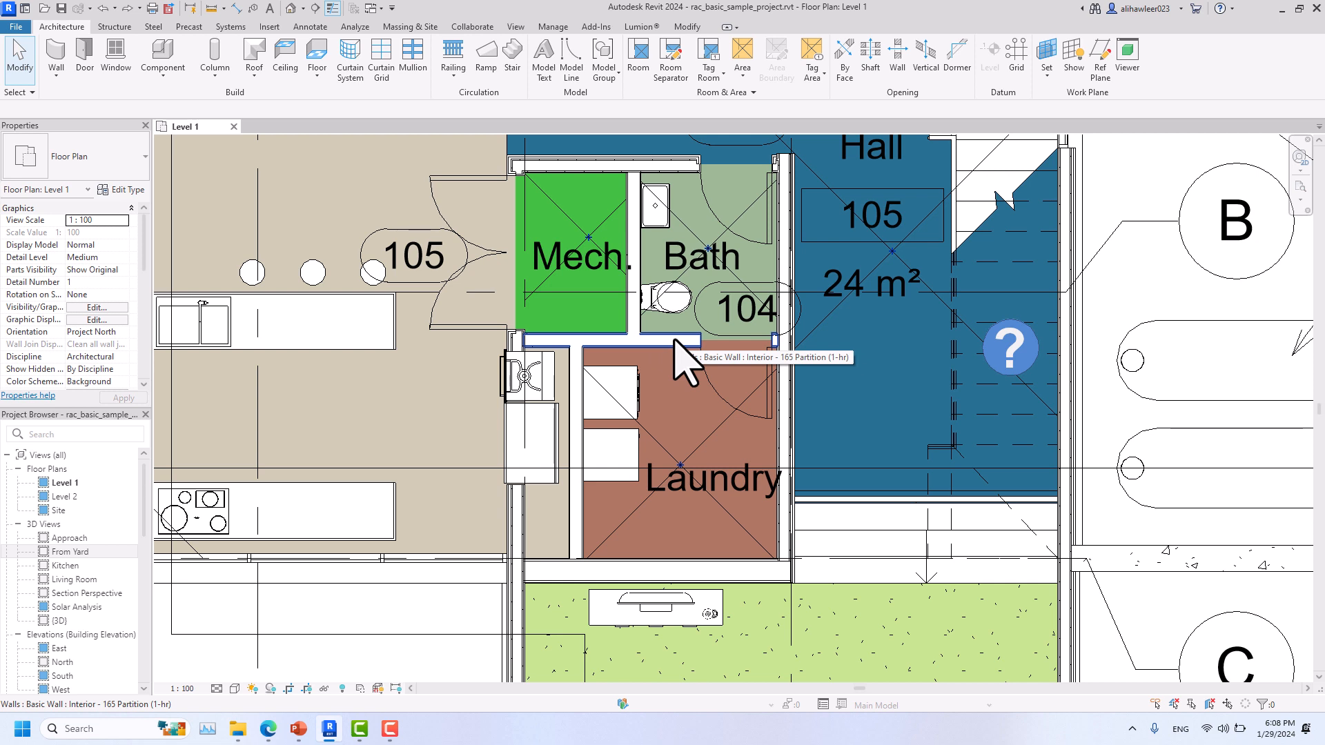
pyautogui.press('Tab')
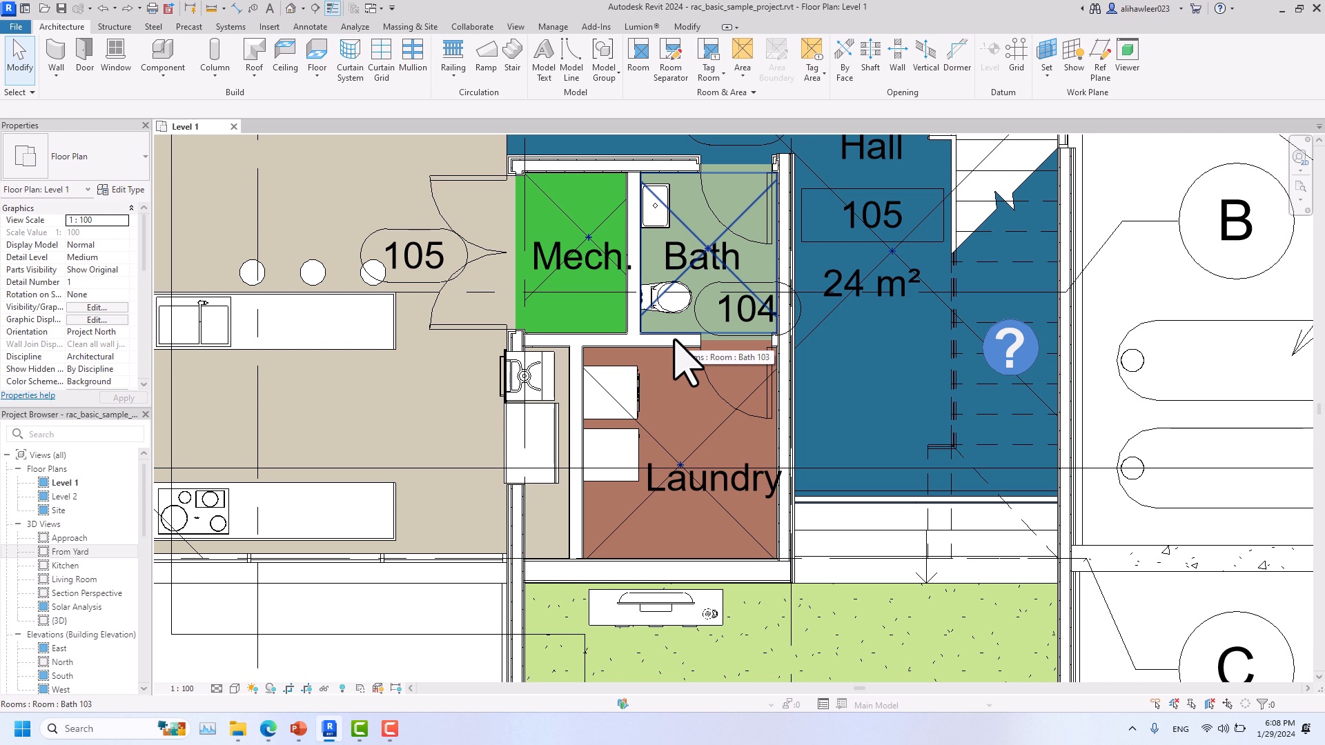
pyautogui.press('Tab')
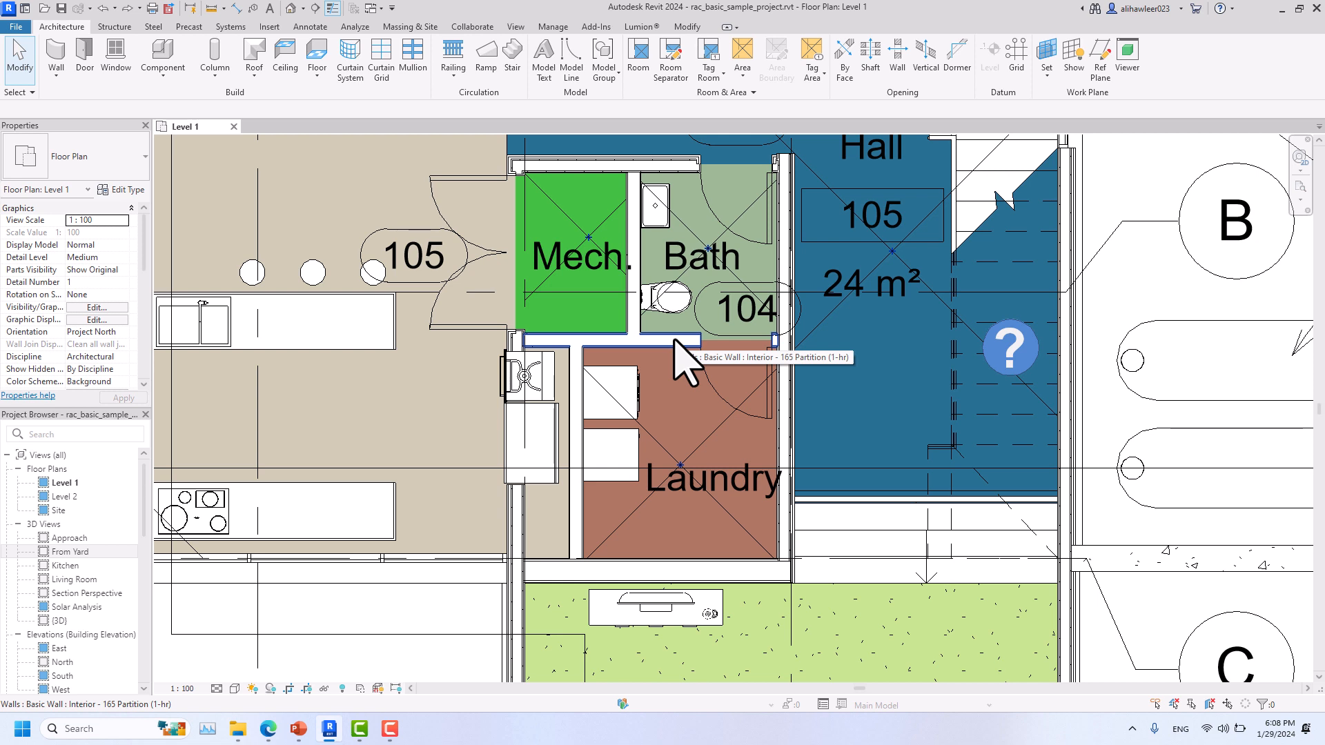
pyautogui.press('Tab')
pyautogui.press('Tab')
pyautogui.press('Tab')
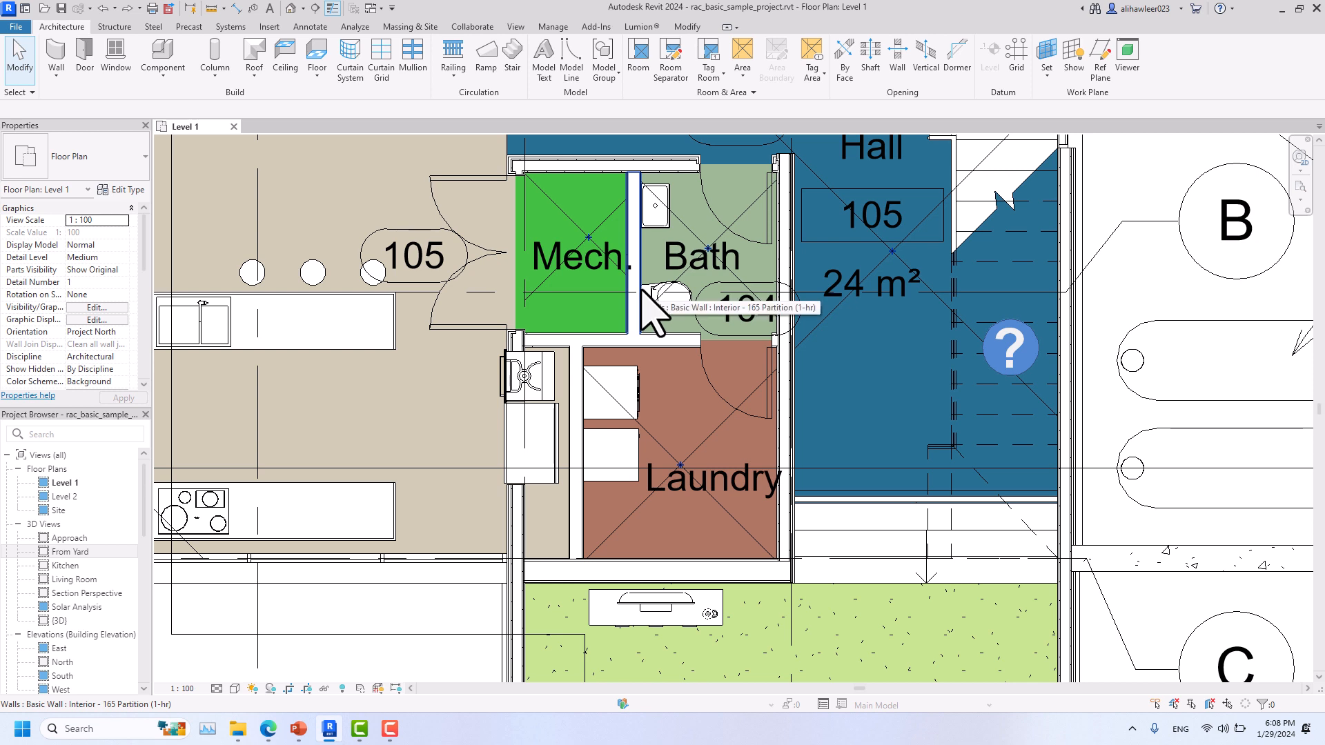
# Cycle through the overlapping elements at the wall between Mech. and Bath, select the Walvit hung bowl, and clear the selection.
pyautogui.press('Tab')
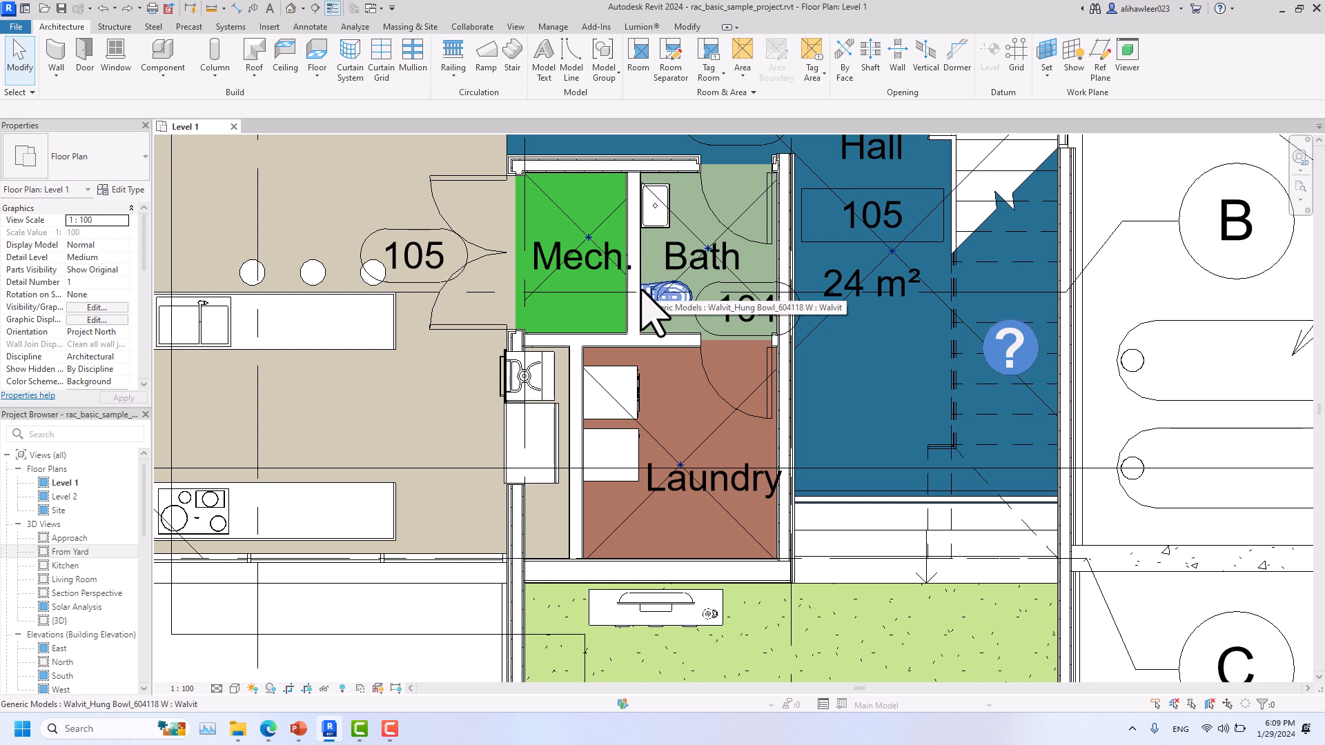
pyautogui.press('Tab')
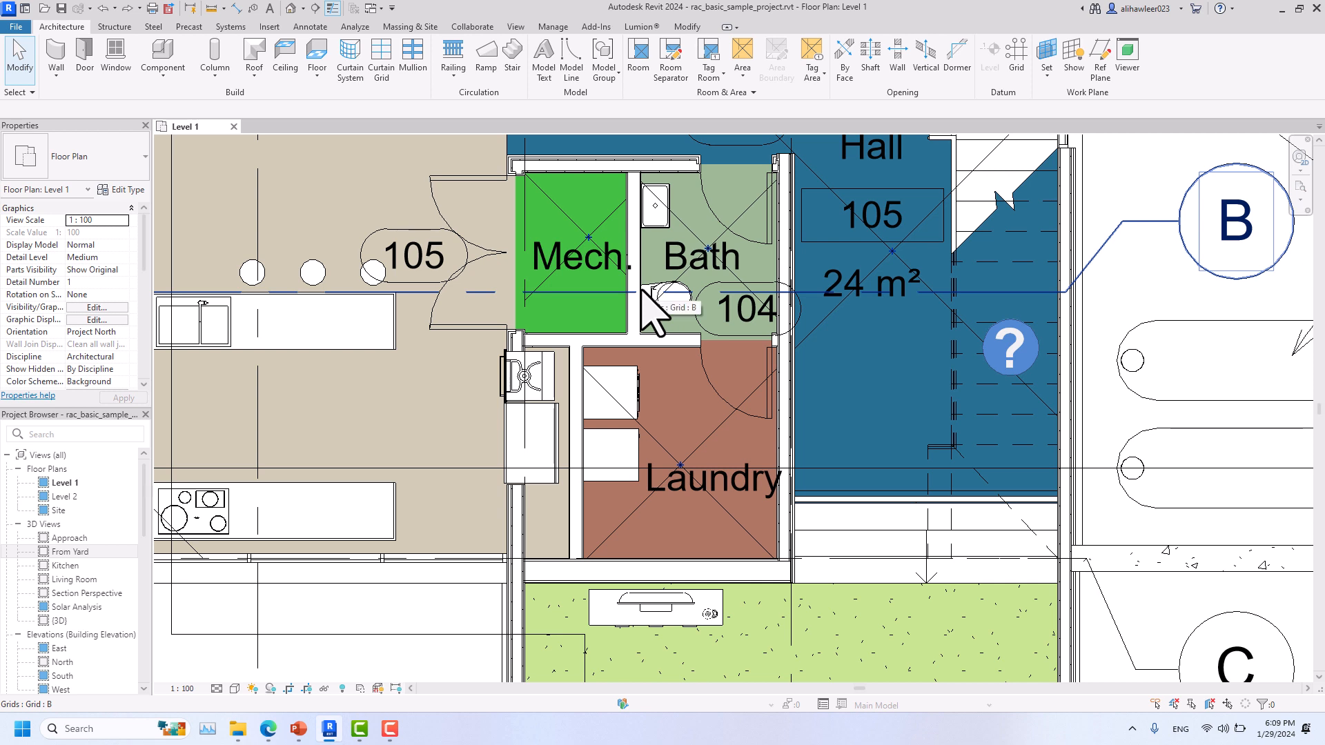
pyautogui.press('Tab')
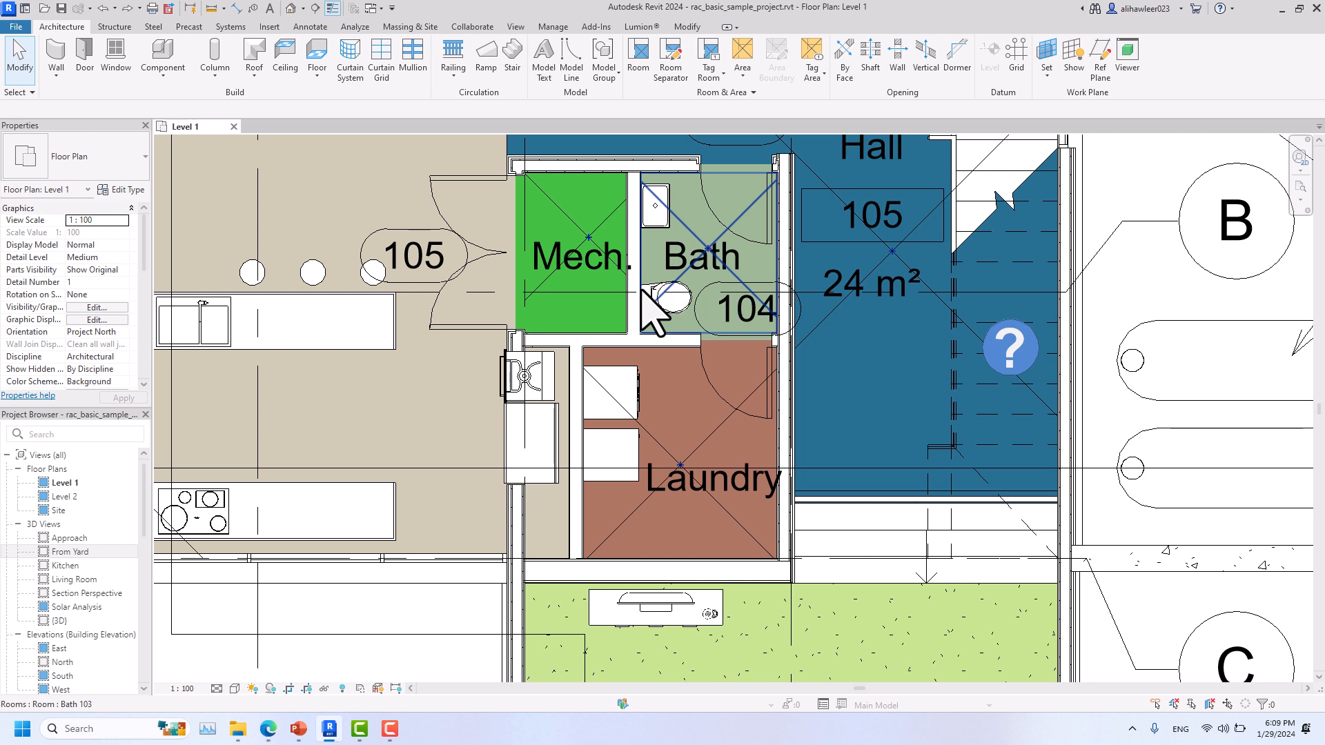
pyautogui.press('Tab')
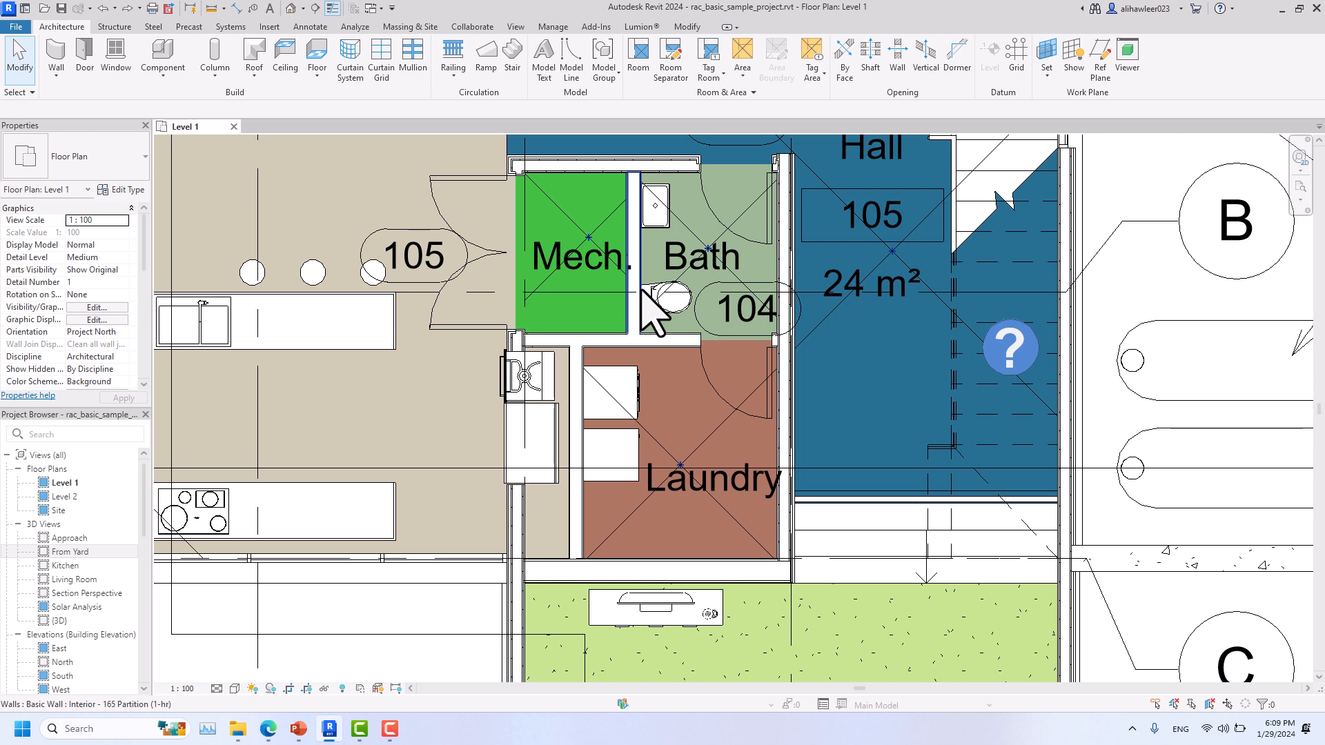
pyautogui.press('Tab')
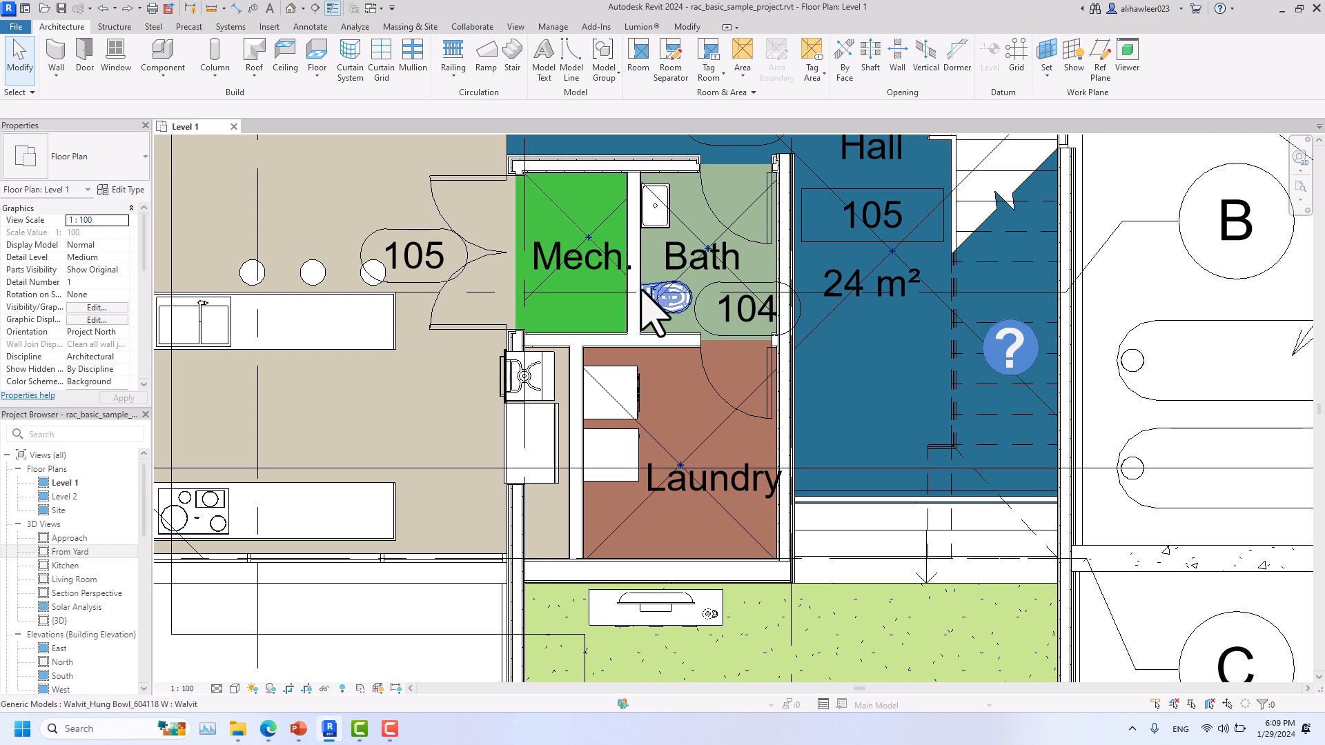
pyautogui.click(652, 311)
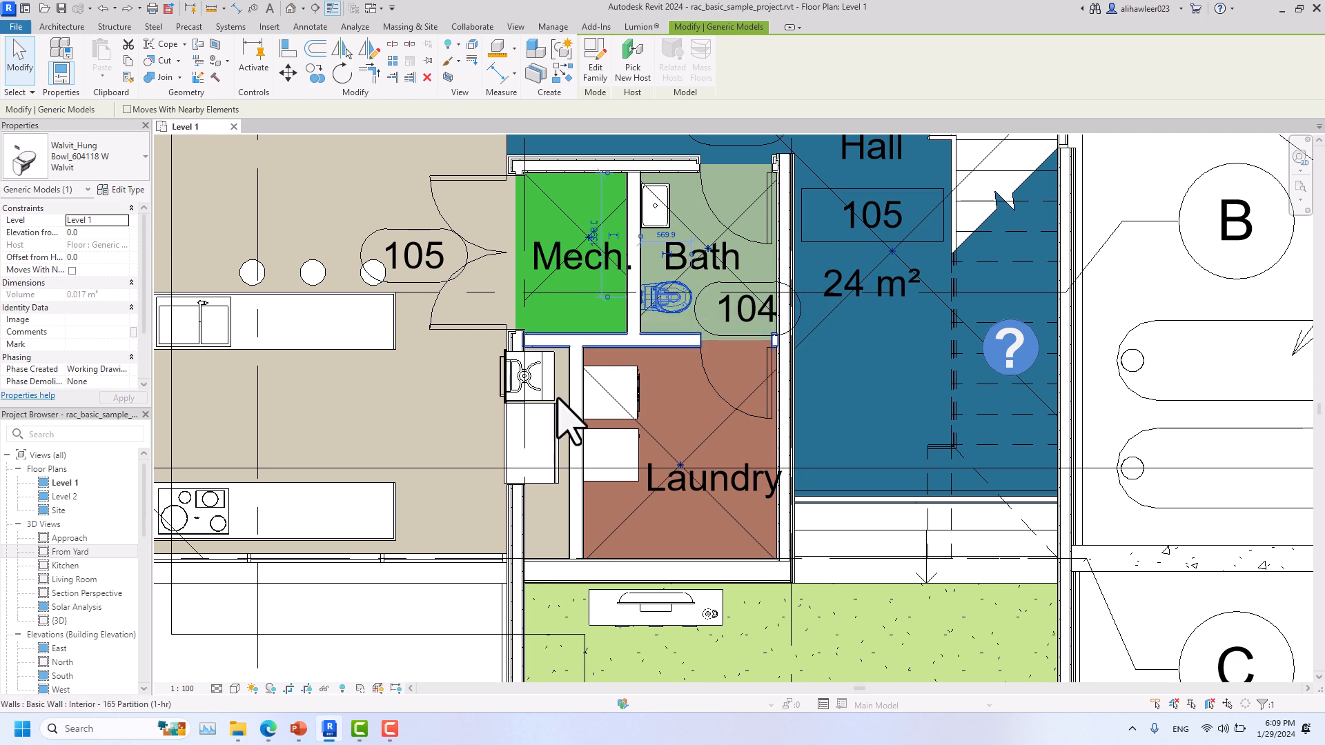
pyautogui.press('Escape')
# Dismiss the project save reminder without saving or setting reminder intervals.
pyautogui.scroll(-3, 458, 423)
pyautogui.moveTo(403, 417); pyautogui.dragTo(761, 454, button='middle')
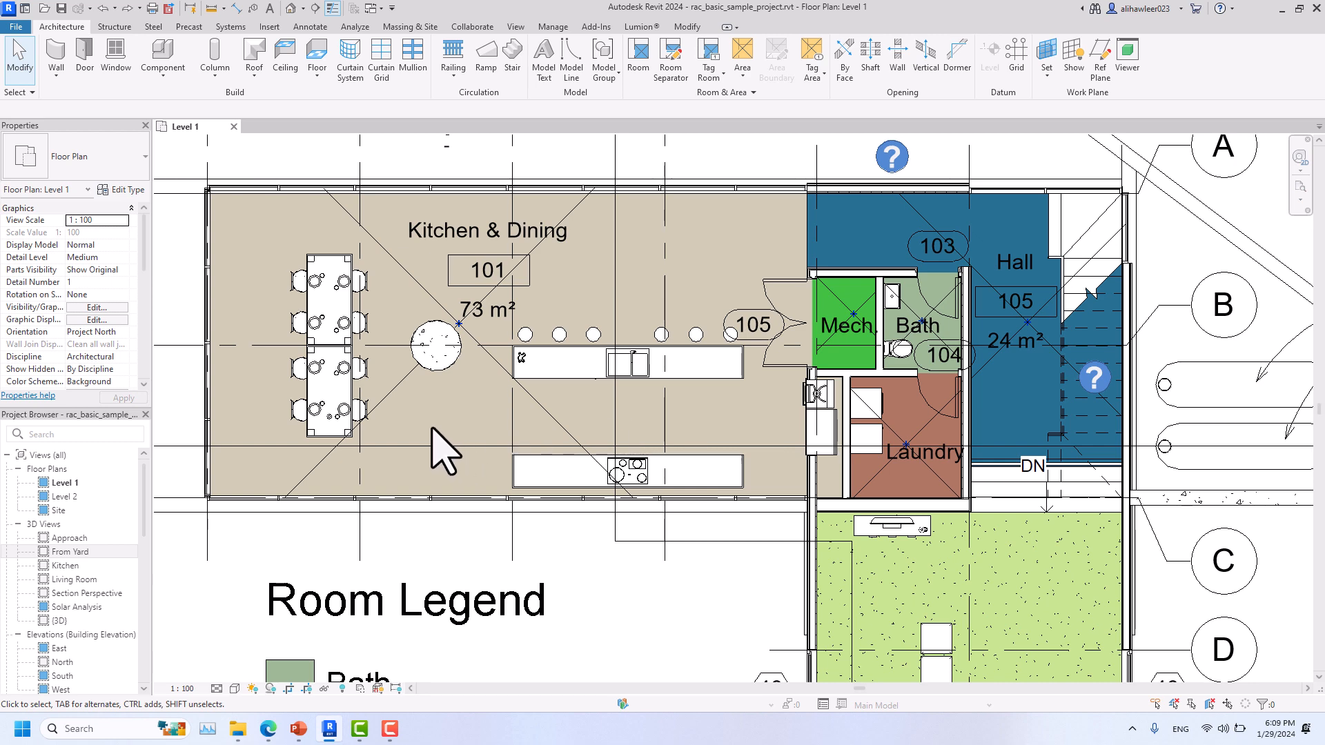
pyautogui.scroll(3, 483, 517)
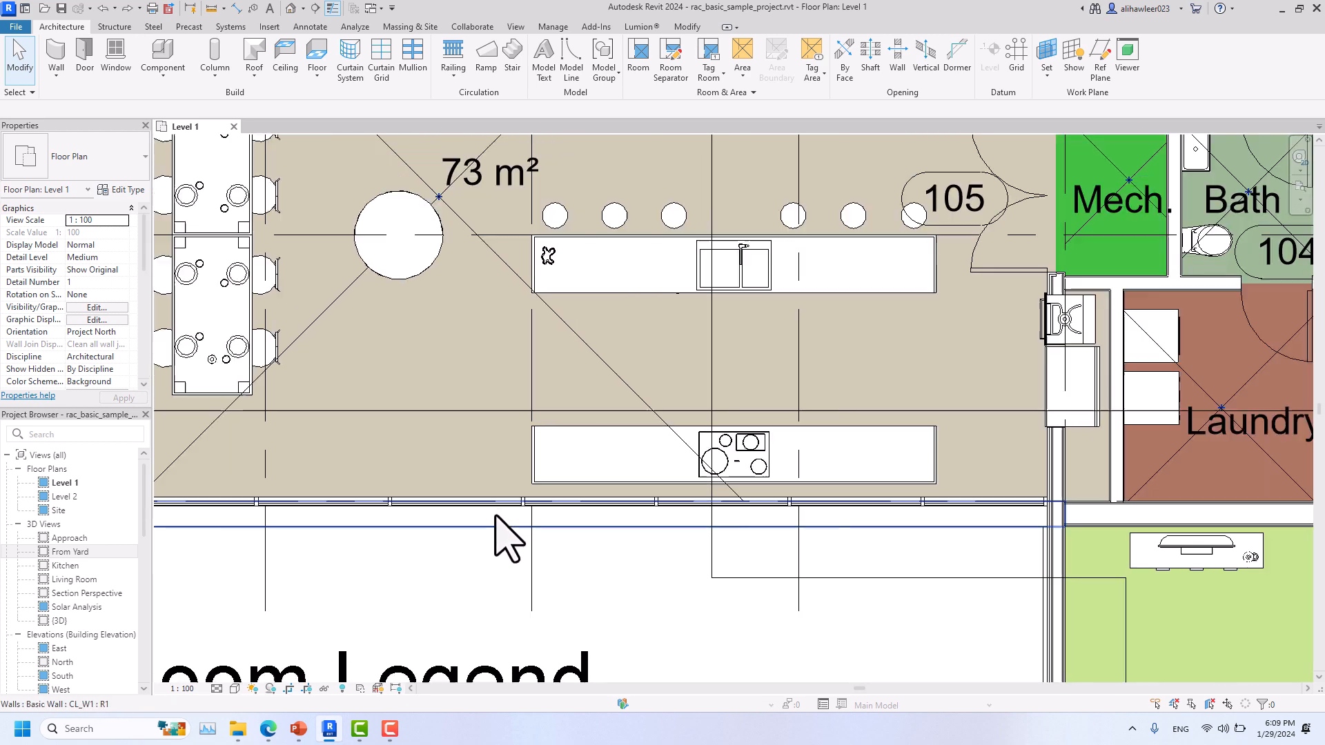
pyautogui.scroll(-1, 509, 530)
pyautogui.moveTo(548, 562); pyautogui.dragTo(666, 662, button='middle')
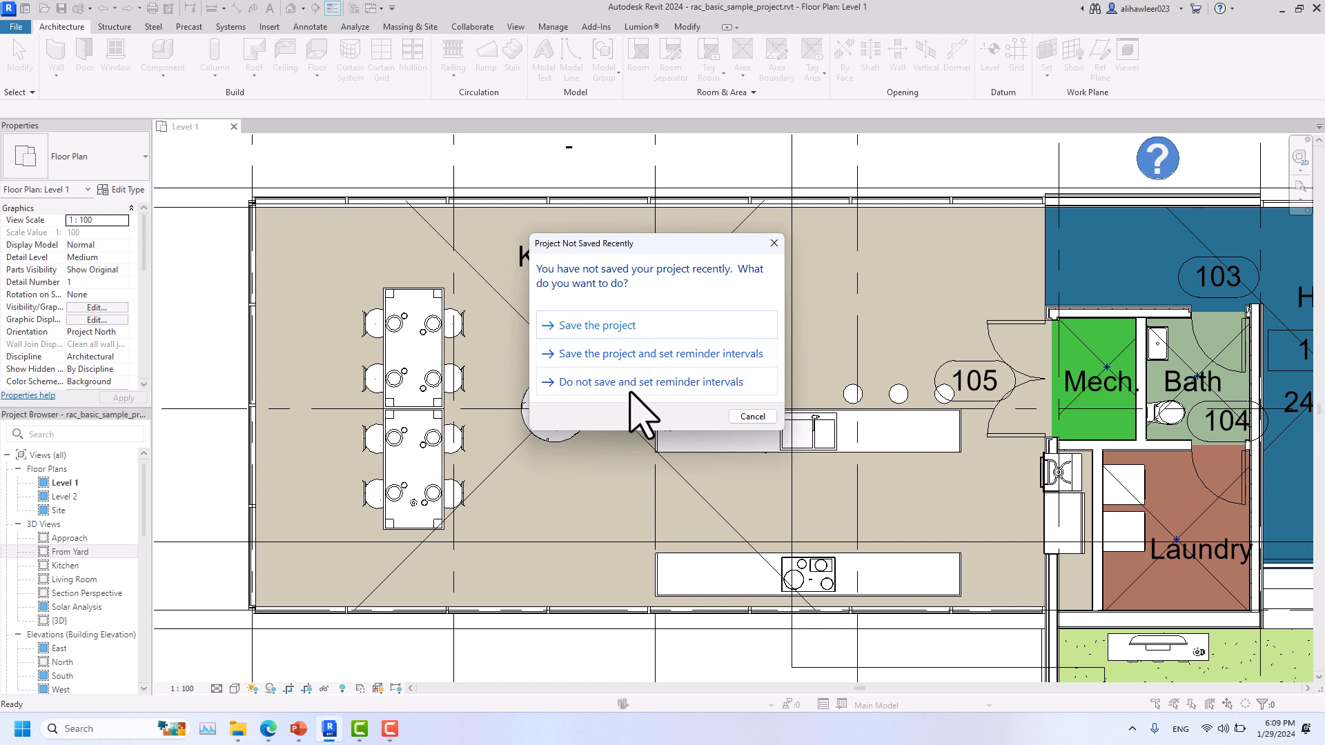
pyautogui.click(773, 243)
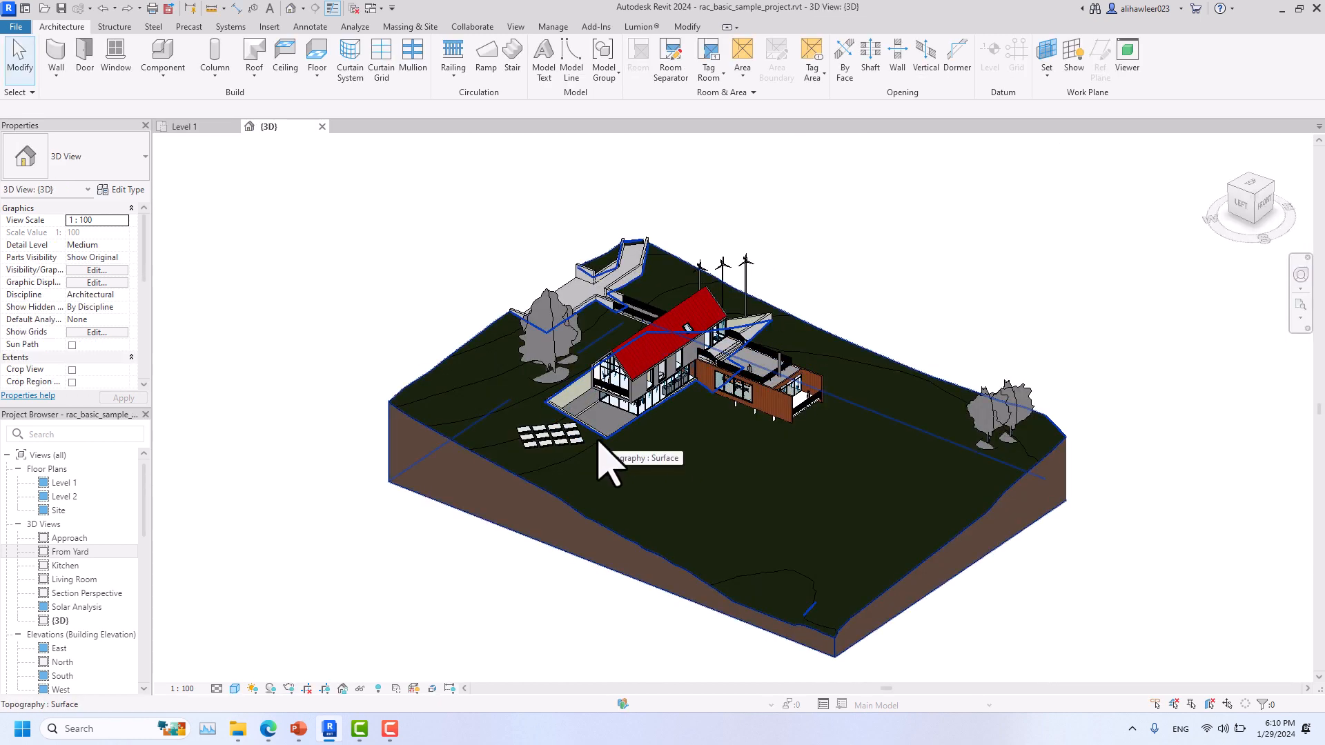
# Examine the house and its ground-floor curtain walls in the 3D view.
pyautogui.scroll(5, 666, 397)
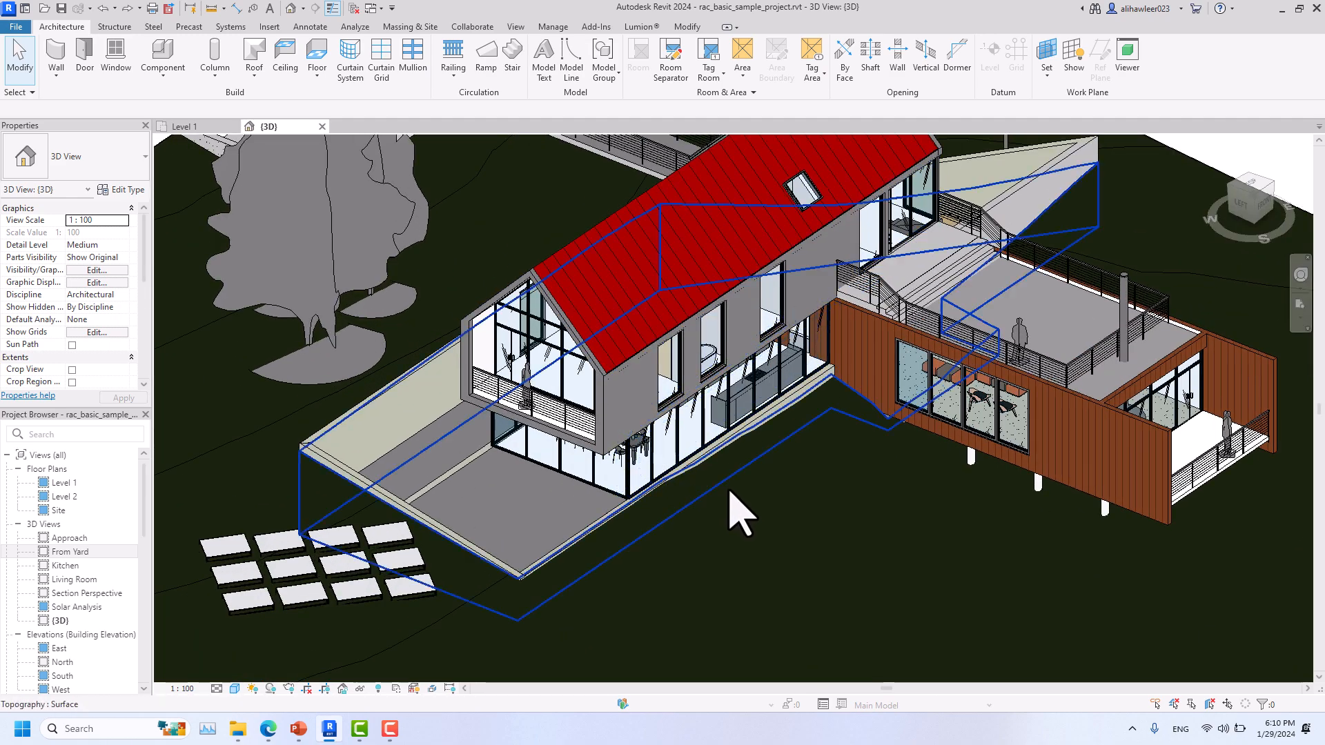
pyautogui.keyDown('shift'); pyautogui.moveTo(739, 509); pyautogui.dragTo(763, 552, button='middle'); pyautogui.keyUp('shift')
pyautogui.moveTo(760, 457); pyautogui.dragTo(690, 518, button='middle')
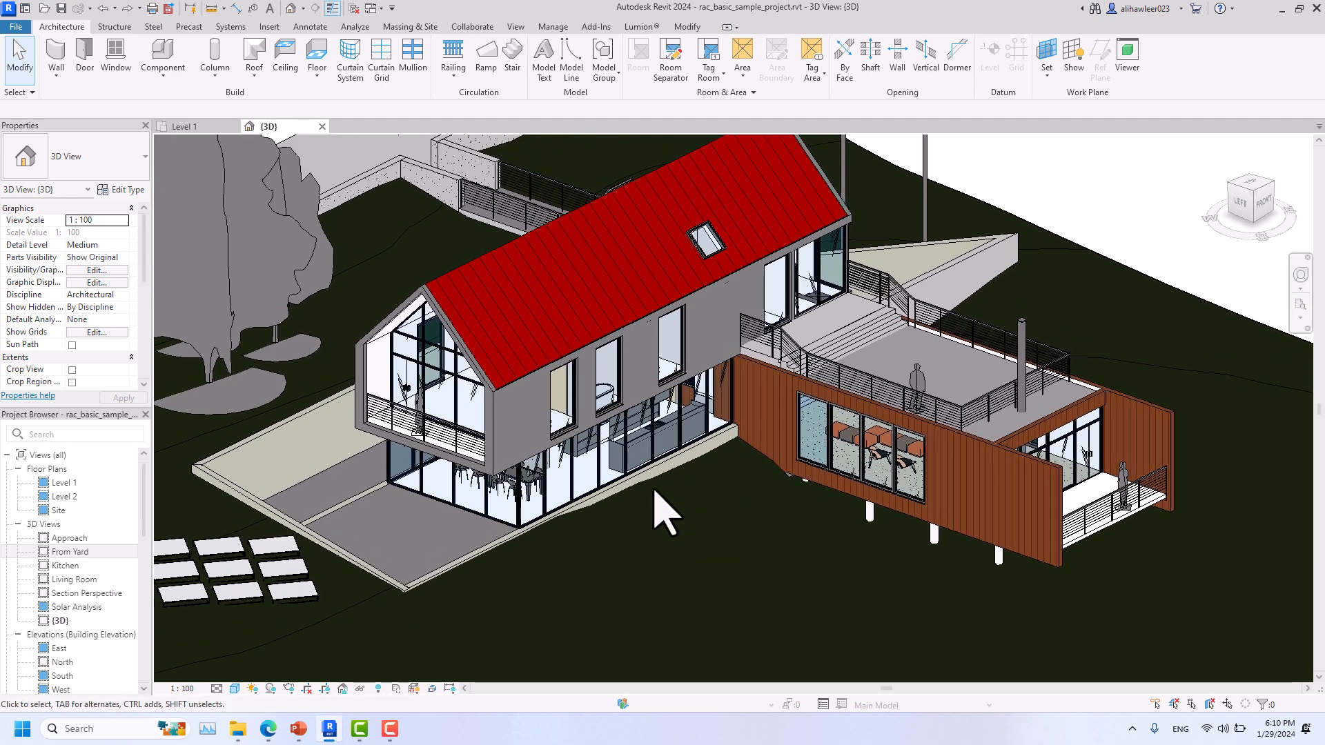
pyautogui.scroll(-1, 482, 527)
pyautogui.scroll(5, 511, 503)
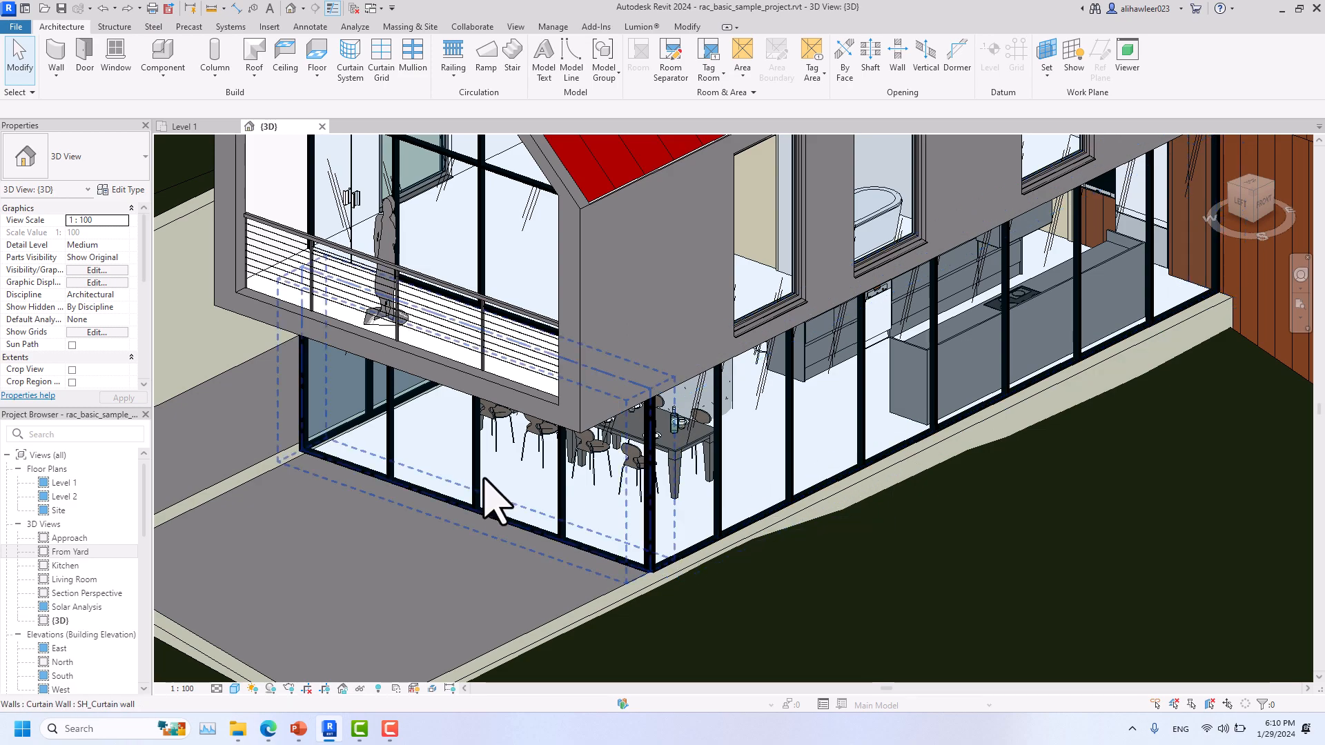
pyautogui.scroll(-5, 496, 498)
pyautogui.keyDown('shift'); pyautogui.moveTo(532, 488); pyautogui.dragTo(594, 483, button='middle'); pyautogui.keyUp('shift')
pyautogui.keyDown('shift'); pyautogui.moveTo(429, 541); pyautogui.dragTo(607, 541, button='middle'); pyautogui.keyUp('shift')
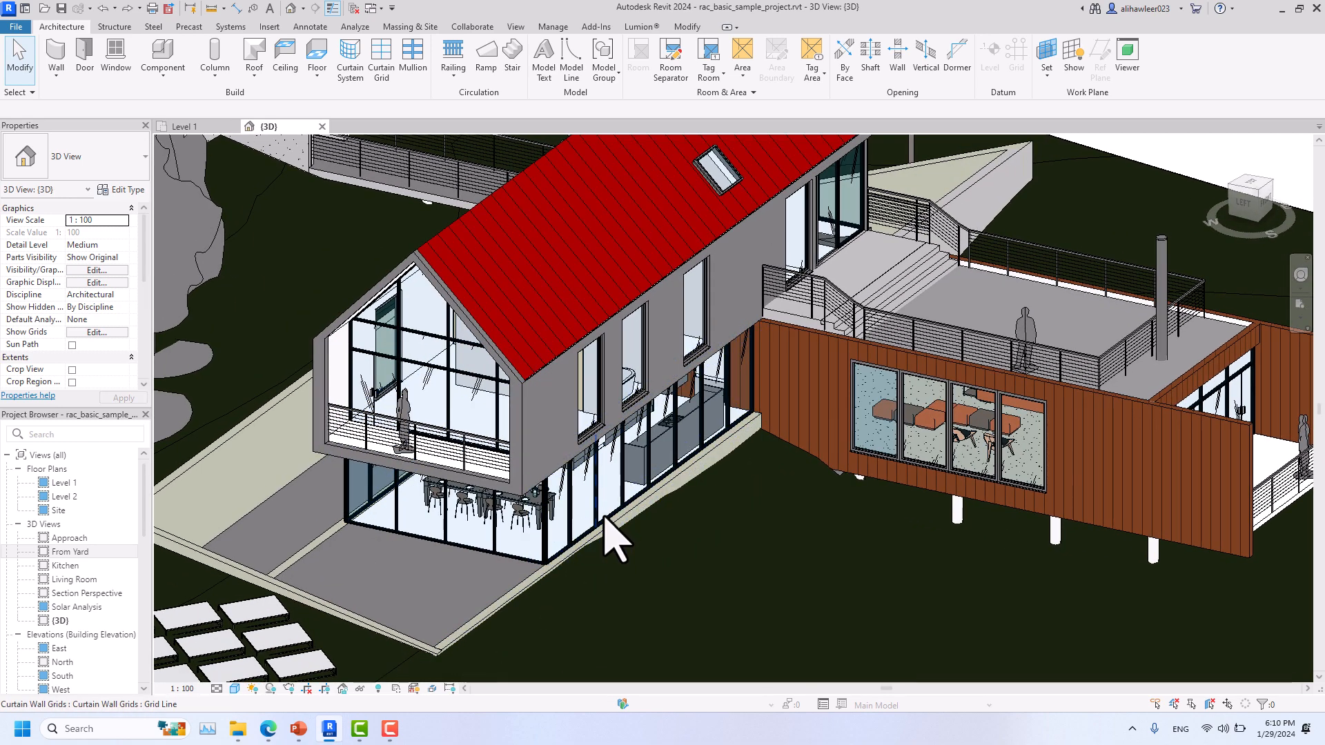
# Select the three ground-floor curtain walls around the dining area one by one, and clear the selection.
pyautogui.click(586, 528)
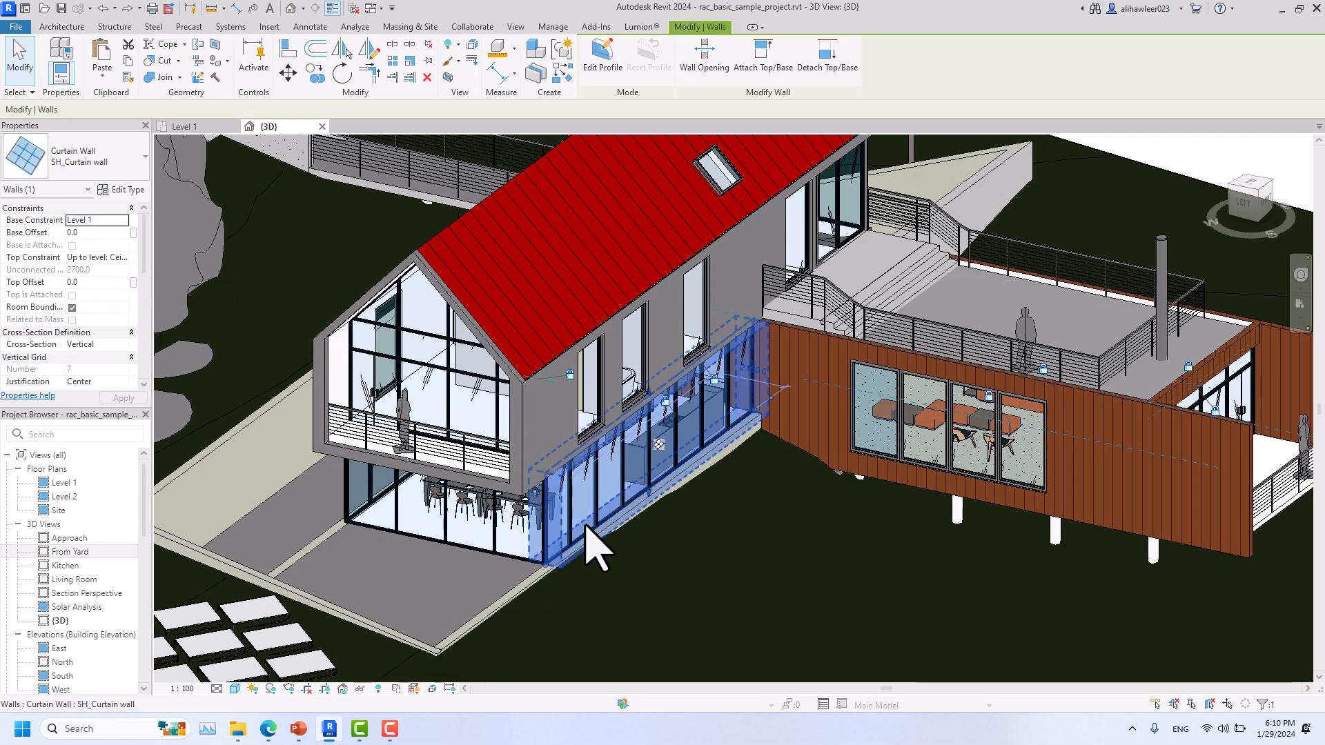
pyautogui.keyDown('ctrl'); pyautogui.click(381, 529); pyautogui.keyUp('ctrl')
pyautogui.keyDown('shift'); pyautogui.moveTo(378, 532); pyautogui.dragTo(572, 578, button='middle'); pyautogui.keyUp('shift')
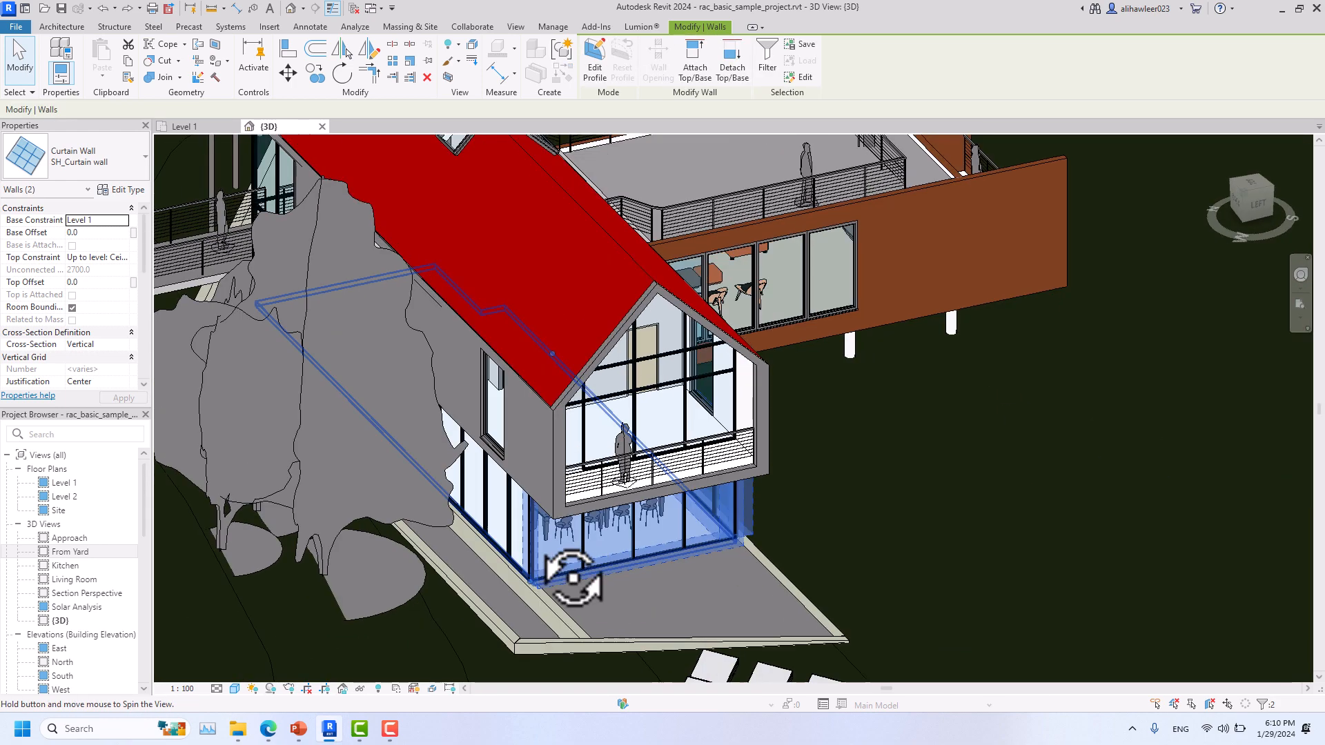
pyautogui.keyDown('ctrl'); pyautogui.click(514, 552); pyautogui.keyUp('ctrl')
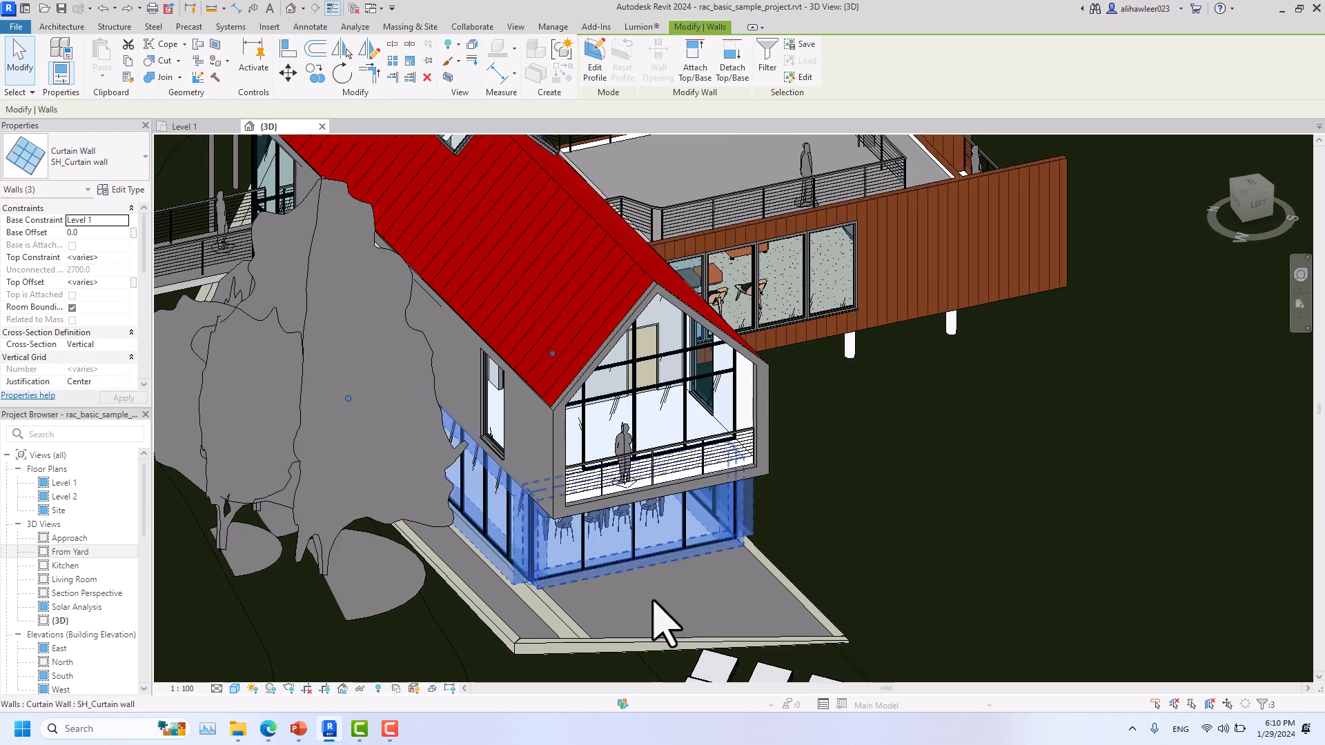
pyautogui.keyDown('shift'); pyautogui.moveTo(655, 621); pyautogui.dragTo(350, 552, button='middle'); pyautogui.keyUp('shift')
pyautogui.press('Escape')
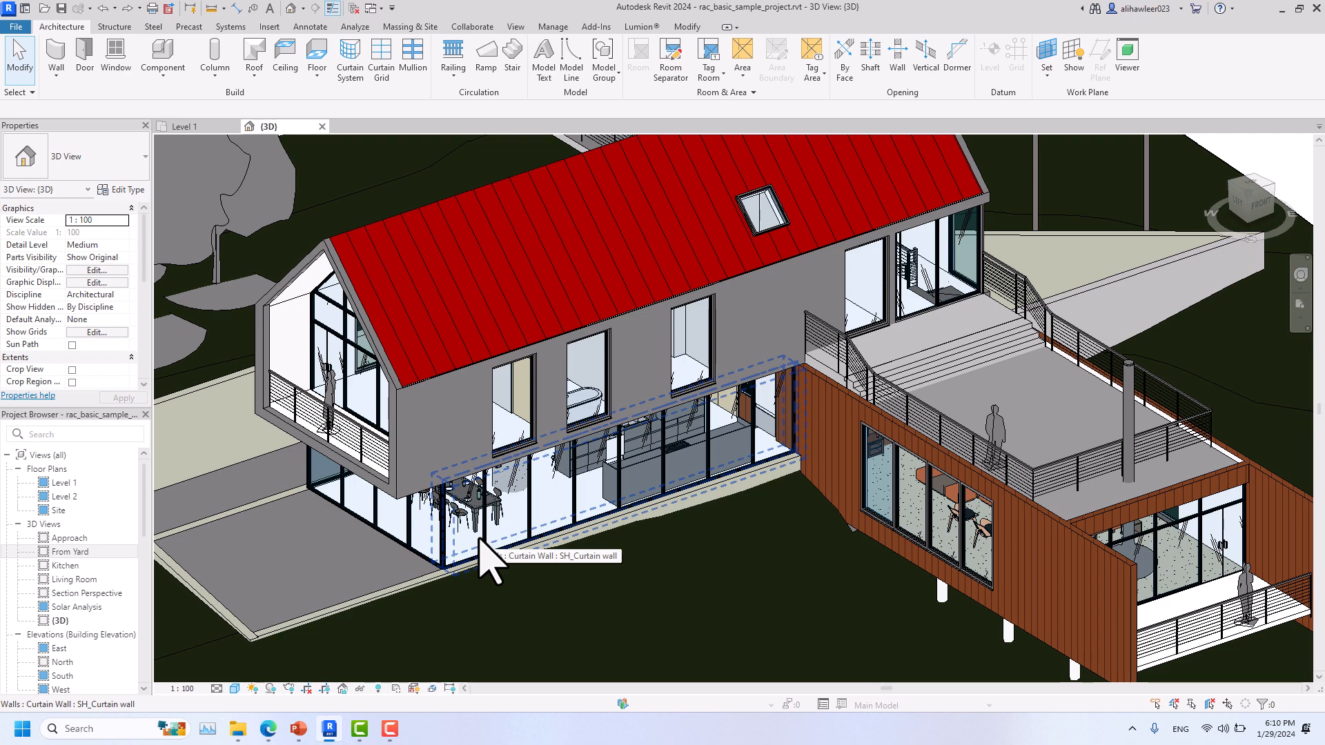
# Select the whole chain of walls connected to the long ground-floor curtain wall in the 3D view.
pyautogui.press('Tab')
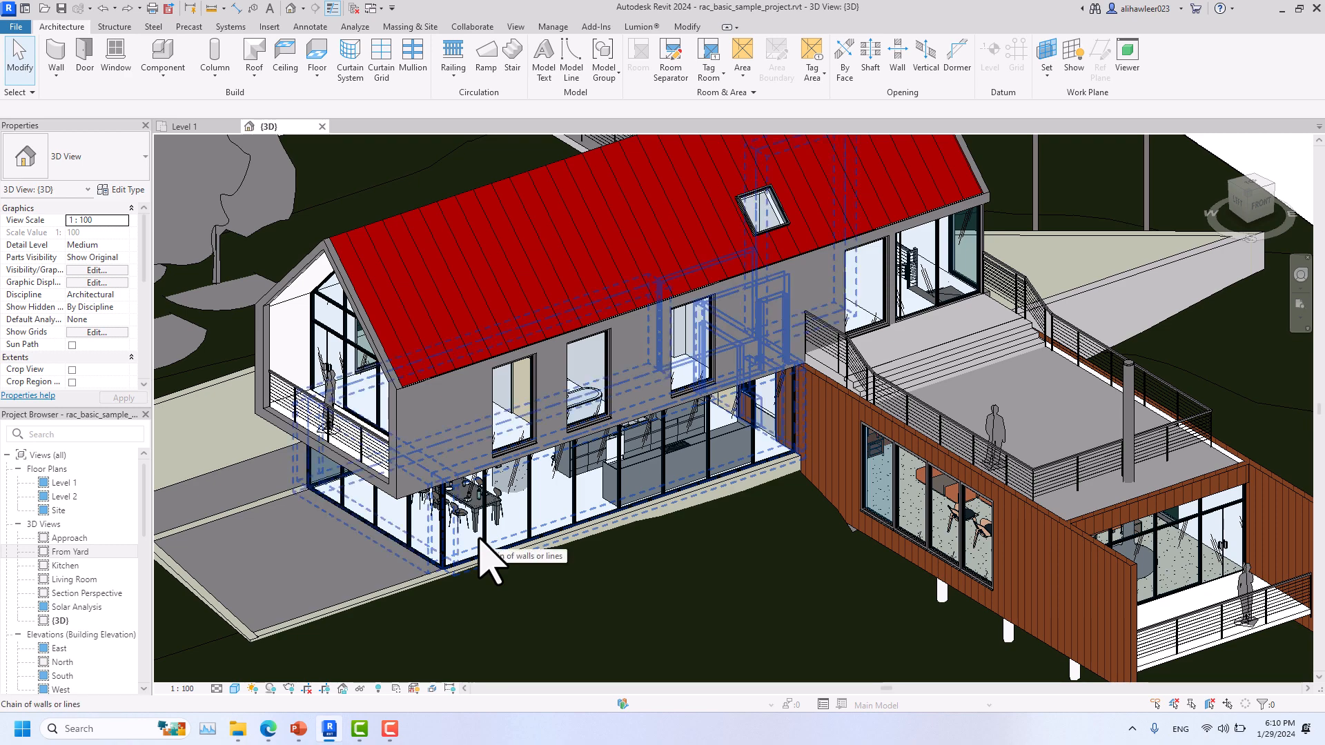
pyautogui.click(480, 539)
pyautogui.scroll(-2, 489, 535)
pyautogui.keyDown('shift'); pyautogui.moveTo(621, 592); pyautogui.dragTo(690, 537, button='middle'); pyautogui.keyUp('shift')
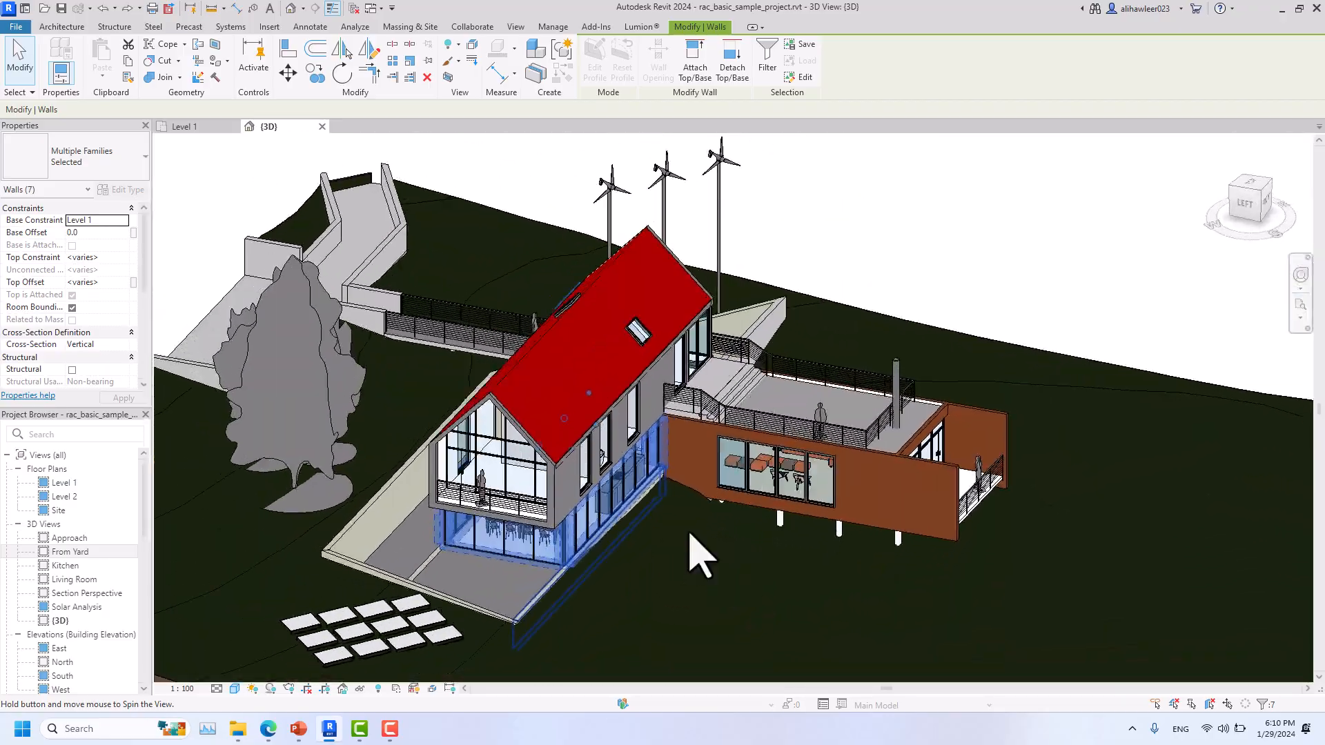
# In the Level 1 floor plan, replace the selection with the chain of walls connected to the Kitchen & Dining curtain wall along grid C.
pyautogui.click(180, 127)
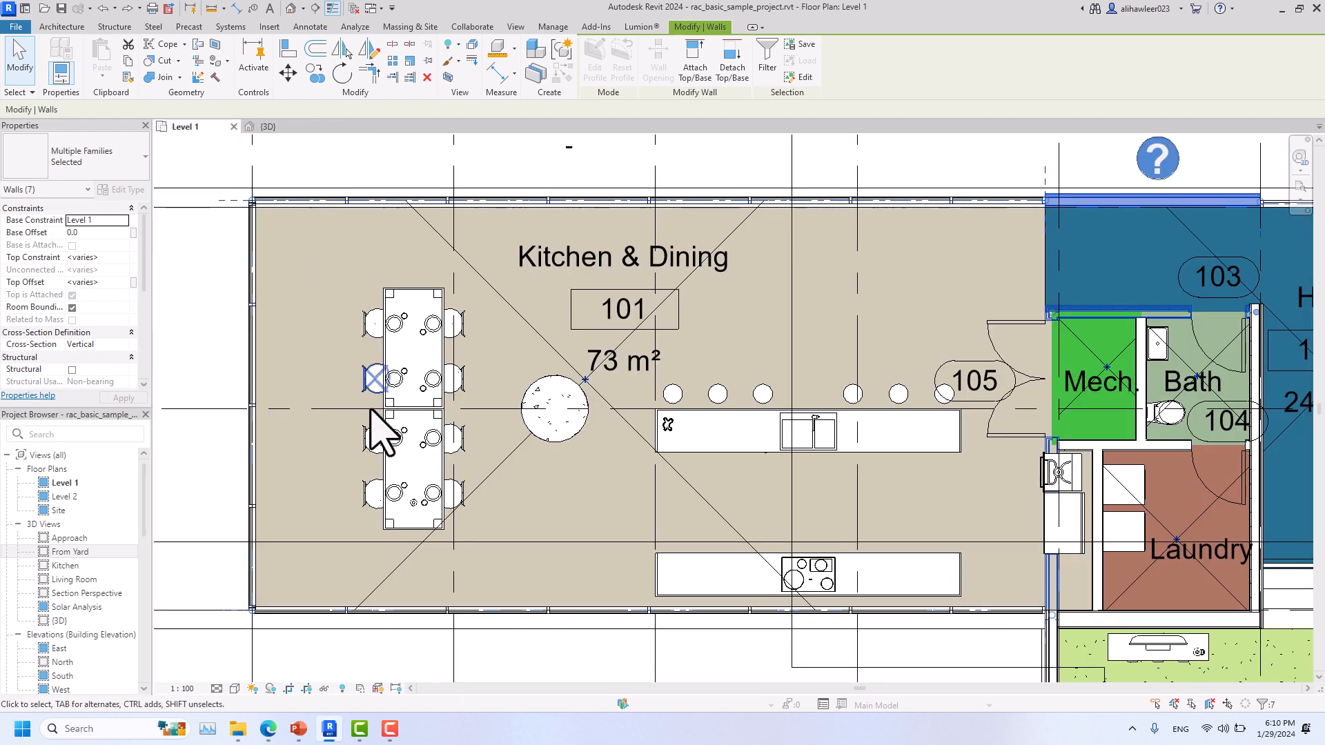
pyautogui.scroll(-2, 384, 428)
pyautogui.click(549, 243)
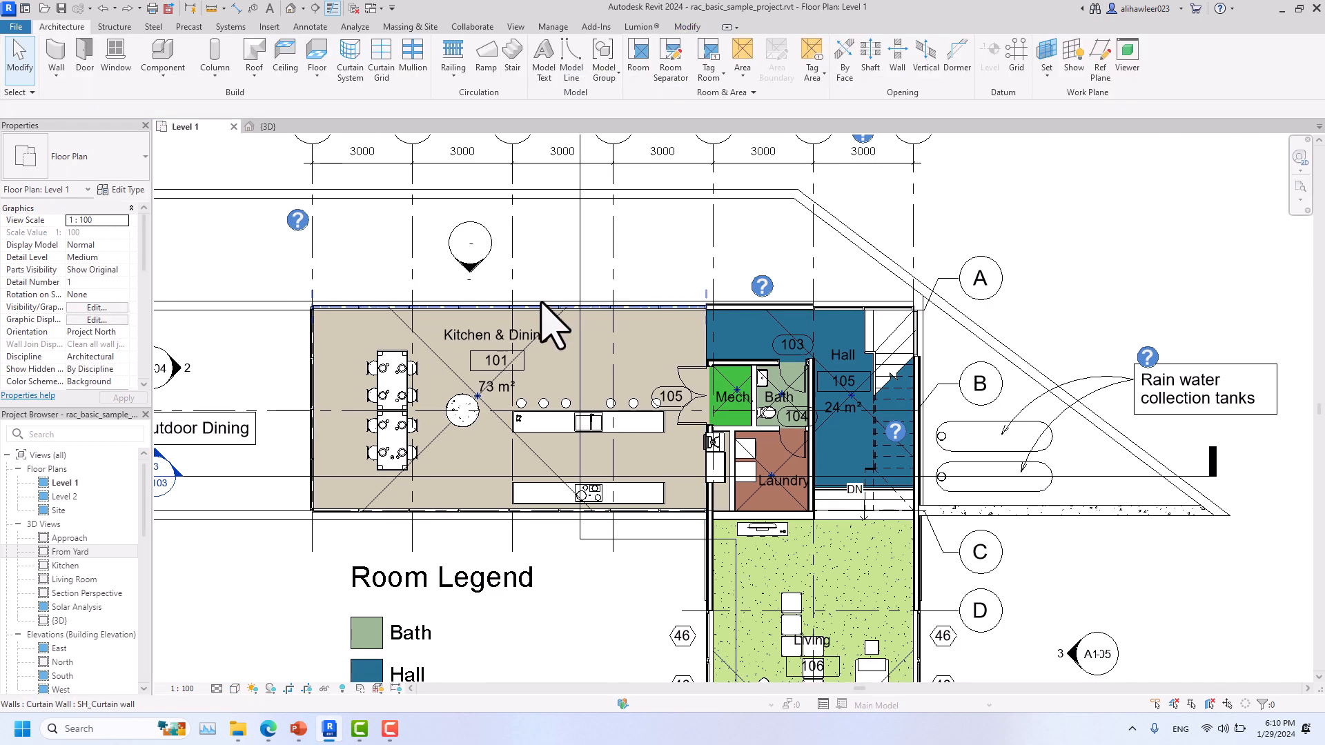
pyautogui.moveTo(580, 336); pyautogui.dragTo(809, 258, button='middle')
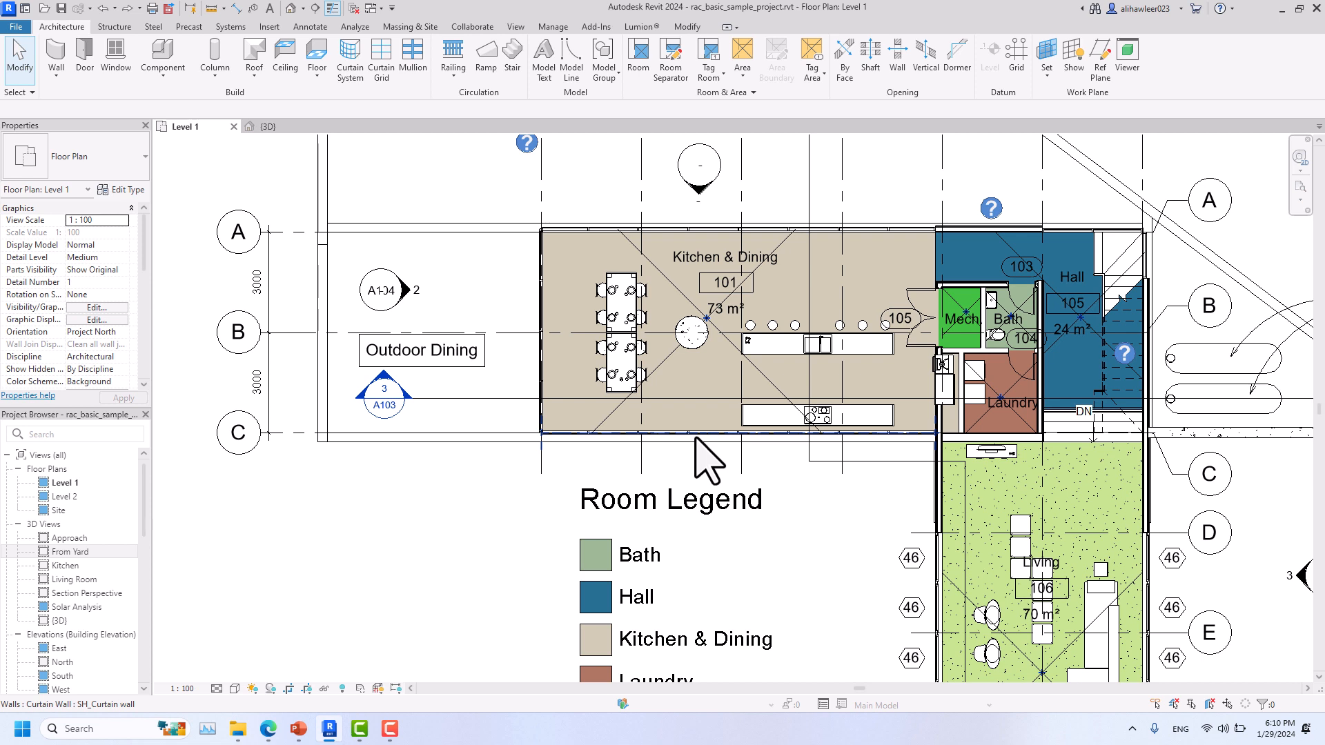
pyautogui.press('Tab')
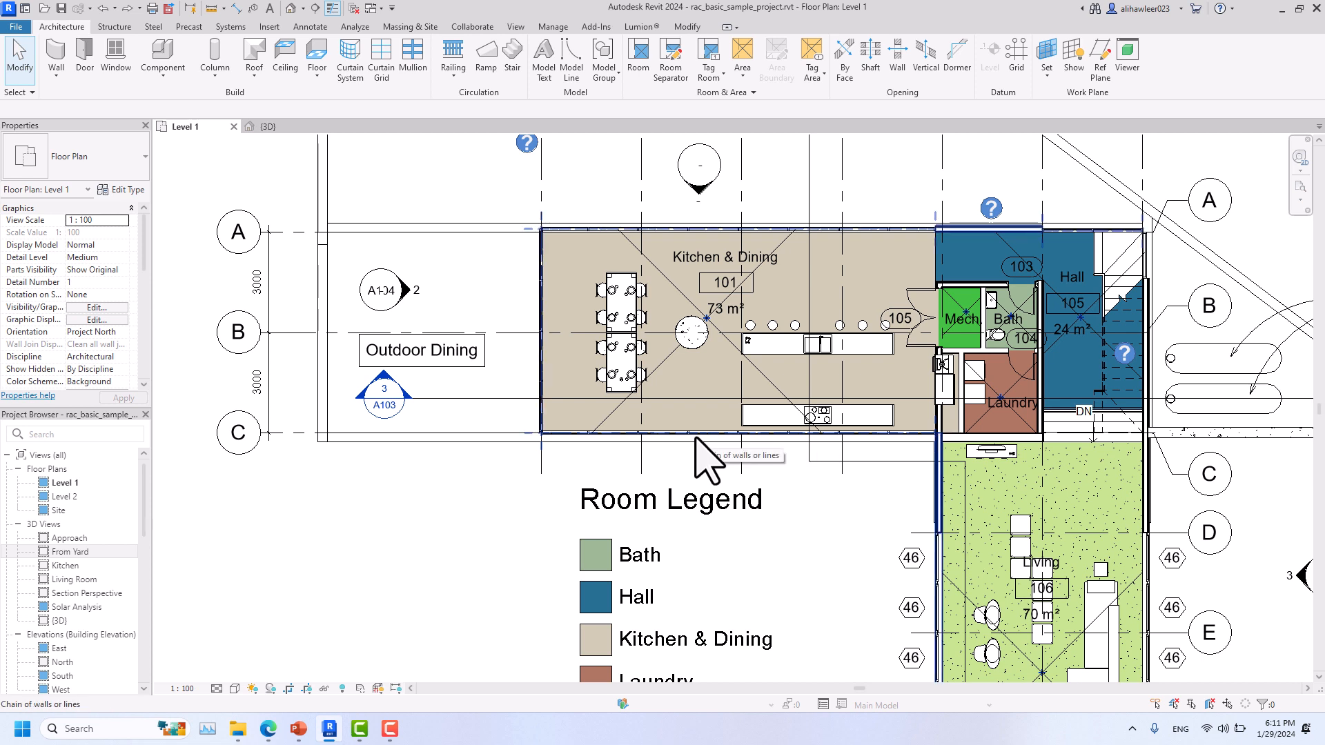
pyautogui.click(696, 439)
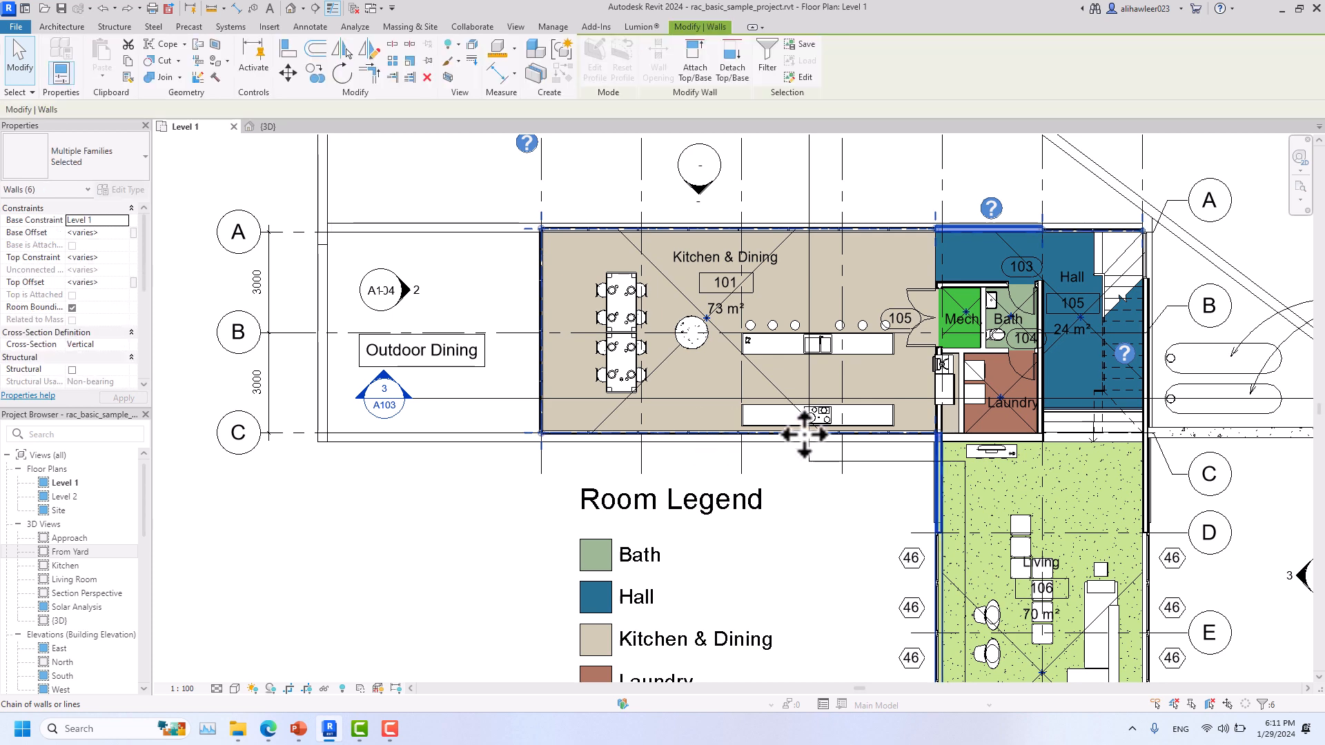
# Inspect the selected wall beside the Living room and list the wall types available for the selection.
pyautogui.scroll(4, 943, 521)
pyautogui.moveTo(961, 532); pyautogui.dragTo(704, 428, button='middle')
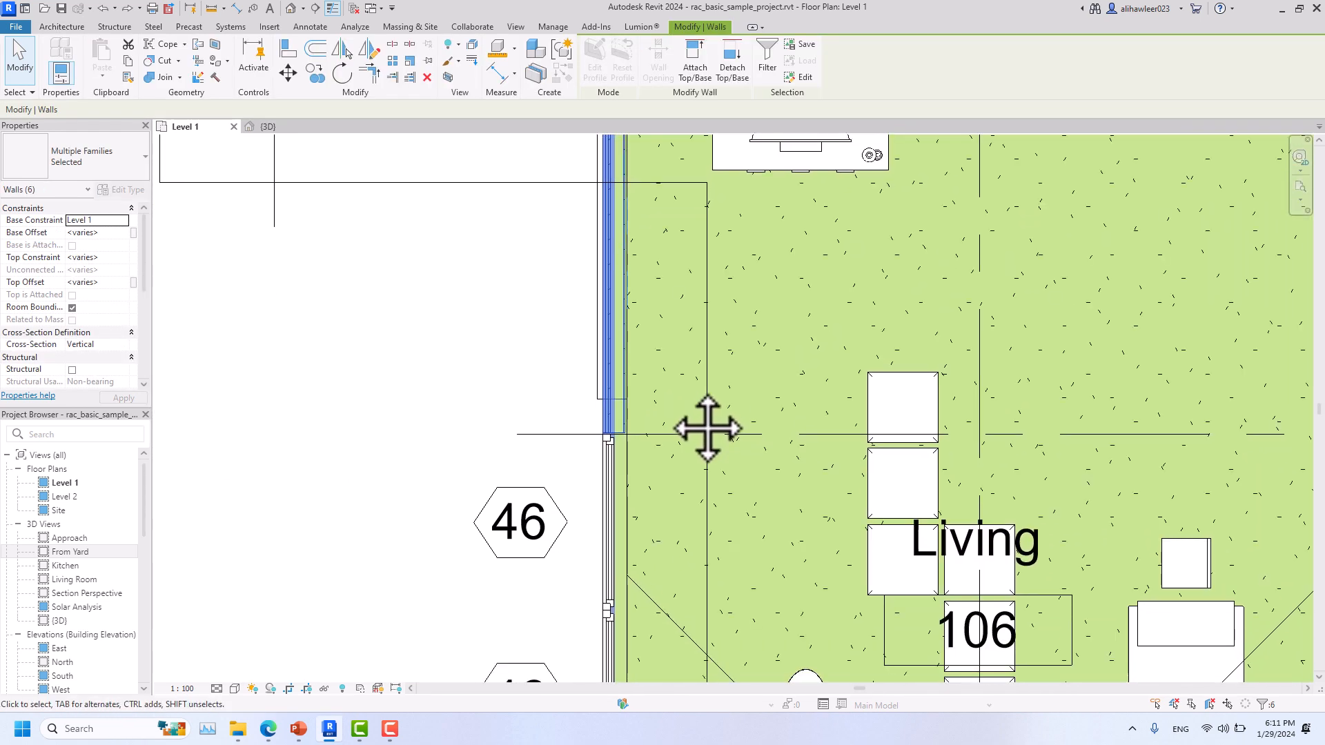
pyautogui.click(104, 161)
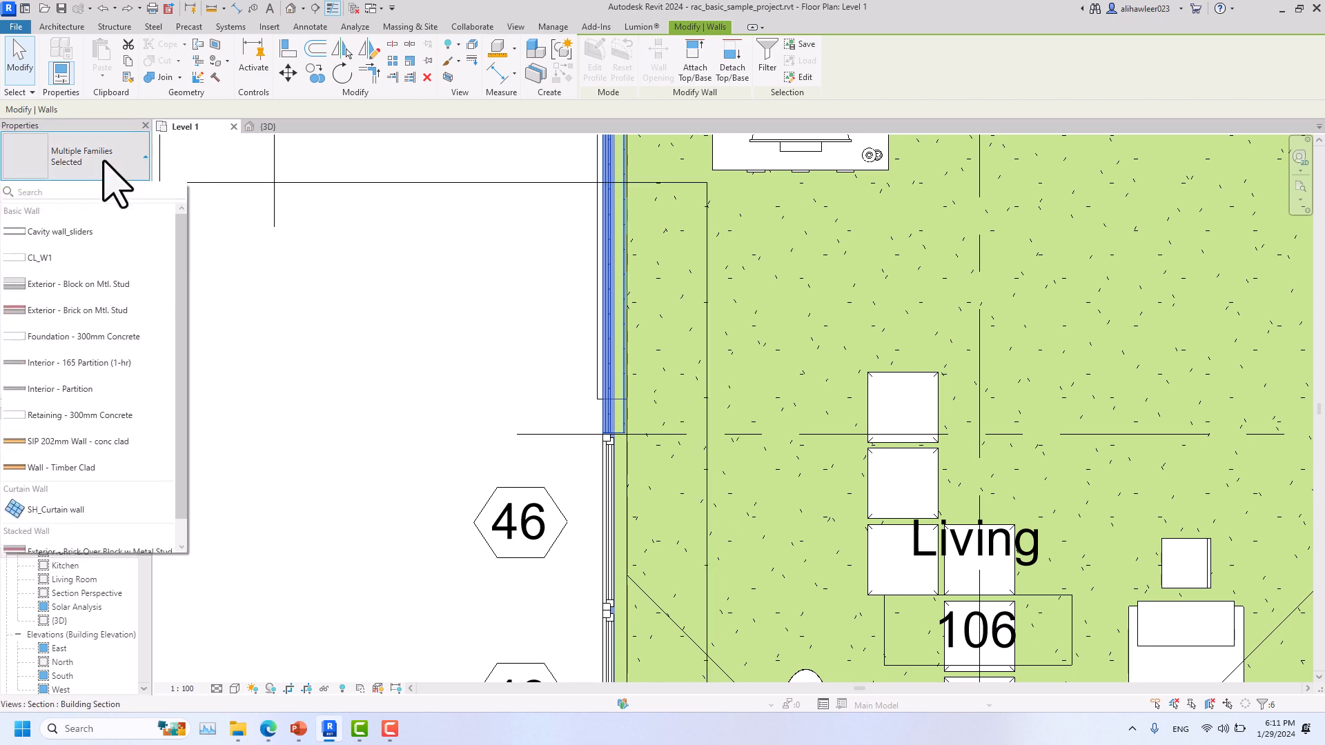
pyautogui.scroll(-3, 449, 262)
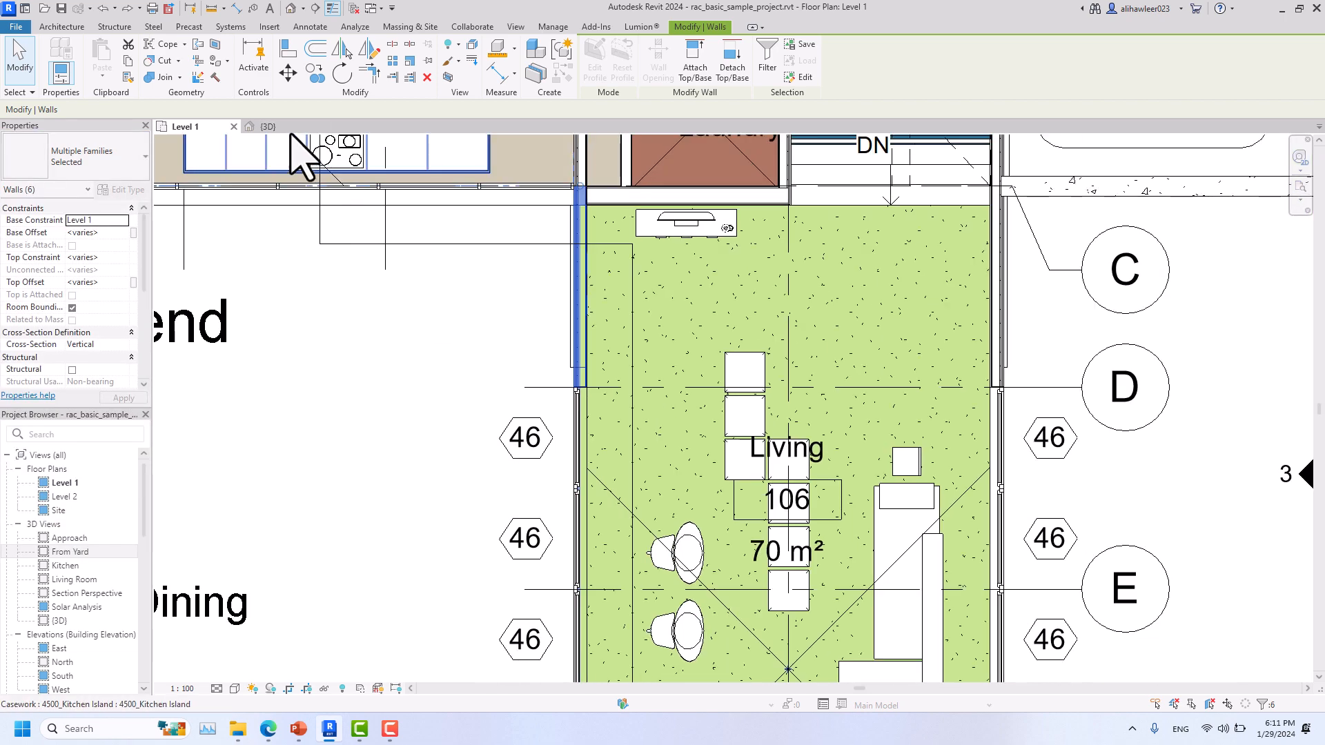
# Examine the selected chain of walls from several sides of the house in the 3D view.
pyautogui.click(304, 130)
pyautogui.keyDown('shift'); pyautogui.moveTo(872, 547); pyautogui.dragTo(793, 526, button='middle'); pyautogui.keyUp('shift')
pyautogui.scroll(4, 917, 541)
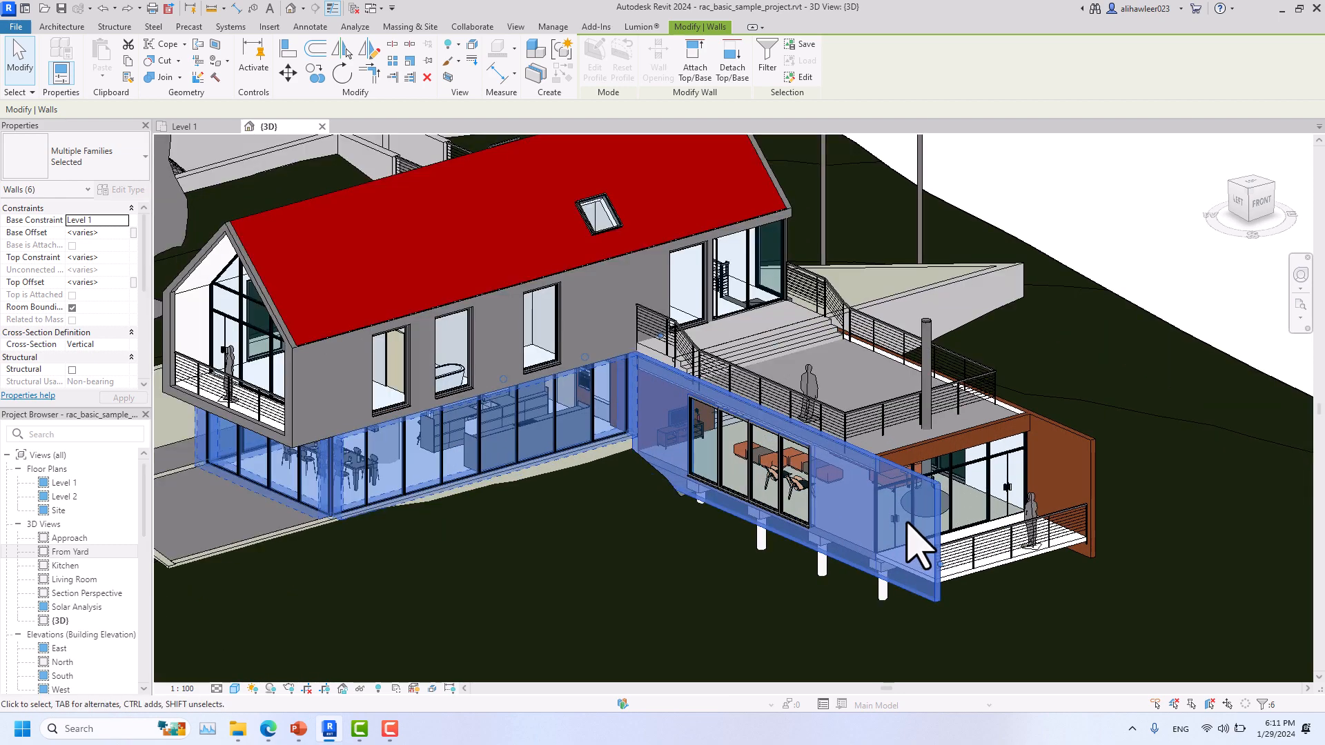
pyautogui.scroll(3, 835, 422)
pyautogui.scroll(-2, 562, 340)
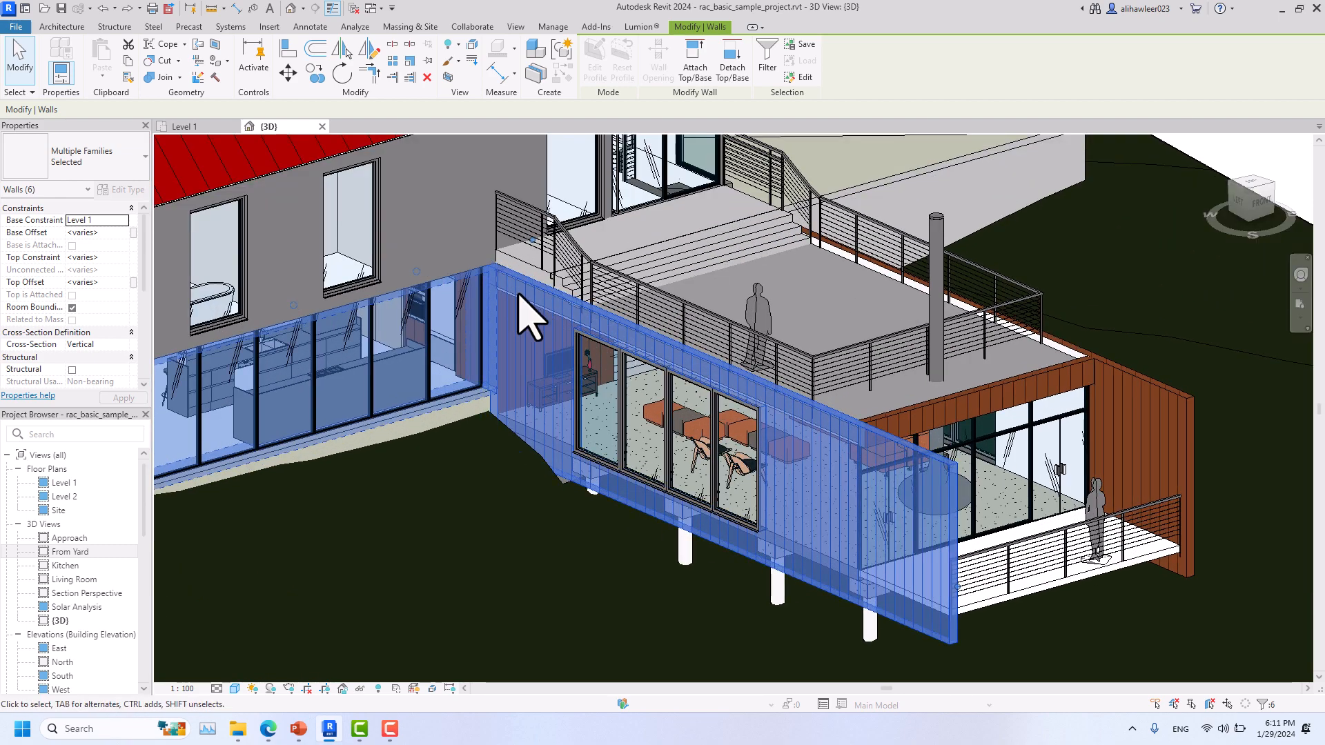
pyautogui.keyDown('shift'); pyautogui.moveTo(523, 308); pyautogui.dragTo(1015, 456, button='middle'); pyautogui.keyUp('shift')
pyautogui.scroll(3, 403, 435)
pyautogui.keyDown('shift'); pyautogui.moveTo(355, 399); pyautogui.dragTo(649, 503, button='middle'); pyautogui.keyUp('shift')
pyautogui.scroll(2, 256, 425)
pyautogui.keyDown('shift'); pyautogui.moveTo(648, 503); pyautogui.dragTo(497, 517, button='middle'); pyautogui.keyUp('shift')
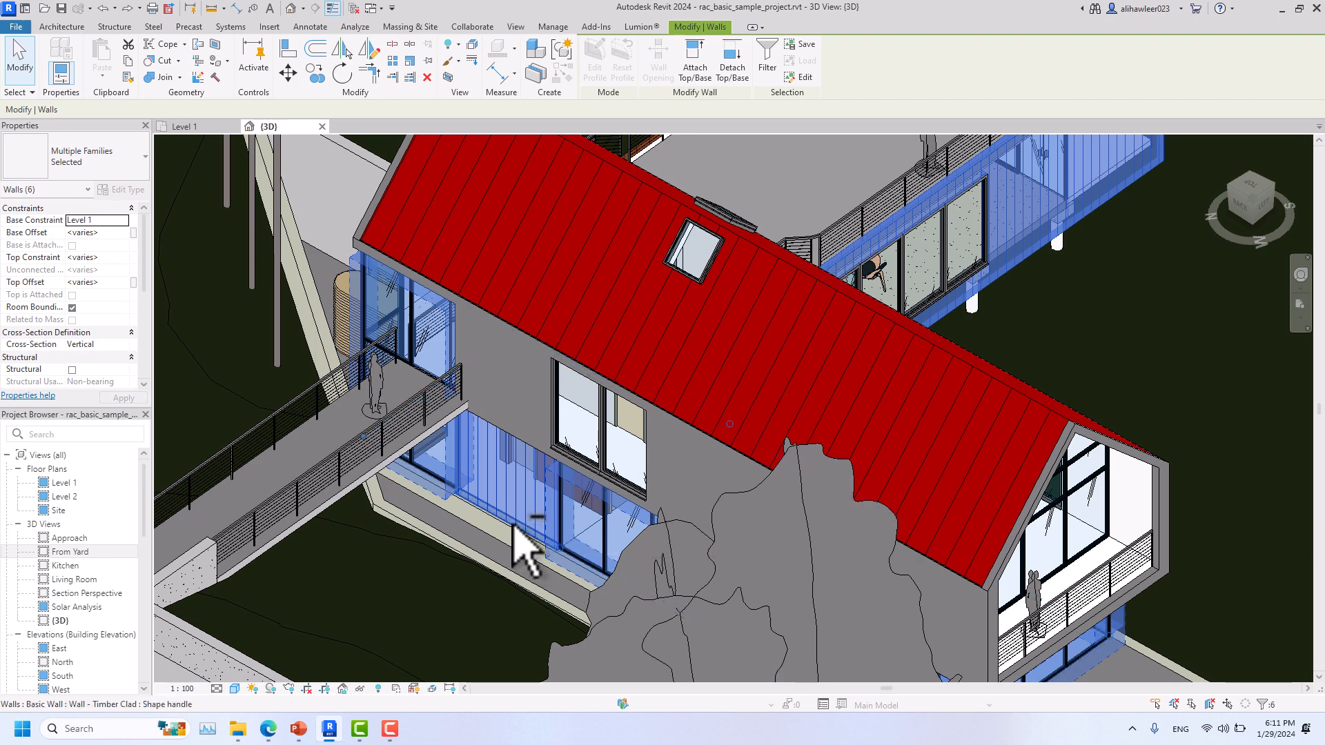
# Remove the two Timber Clad walls from the selected chain in the 3D view, keeping only the curtain walls selected.
pyautogui.keyDown('shift'); pyautogui.click(514, 526); pyautogui.keyUp('shift')
pyautogui.scroll(-3, 578, 507)
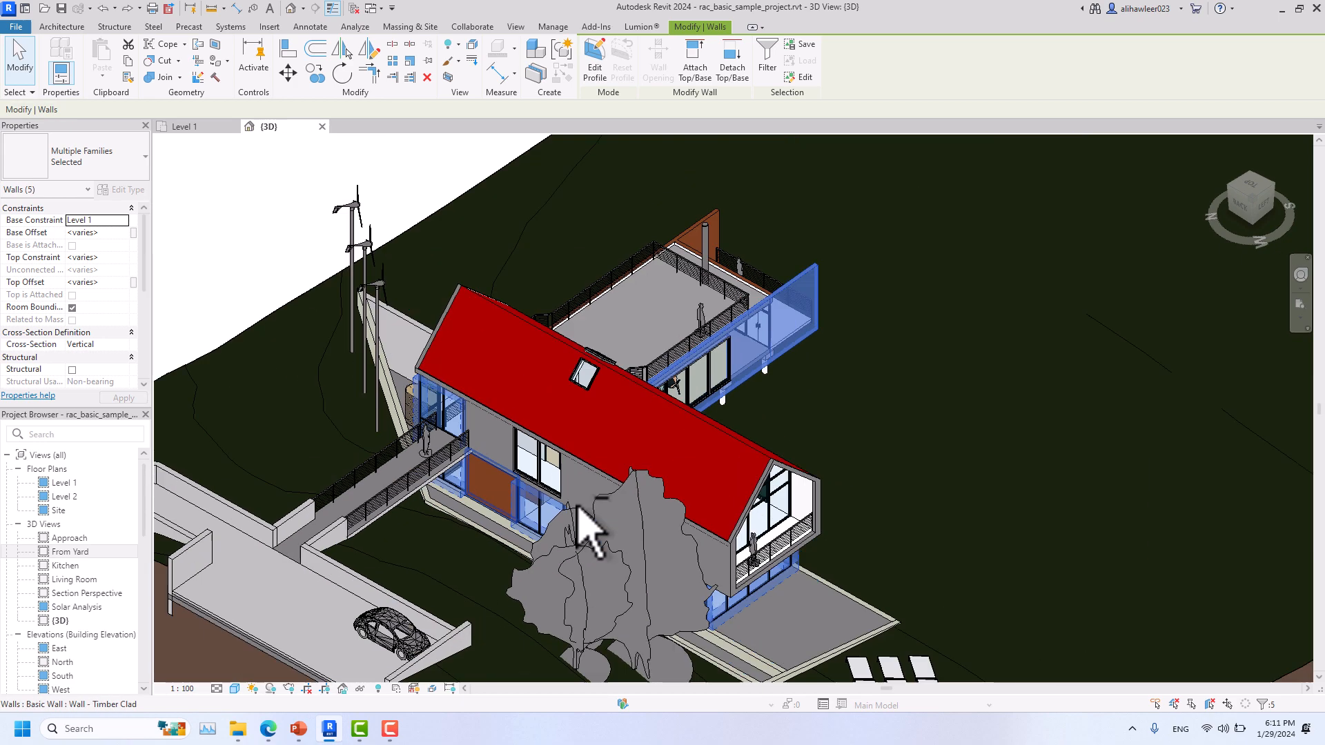
pyautogui.keyDown('shift'); pyautogui.moveTo(580, 507); pyautogui.dragTo(852, 532, button='middle'); pyautogui.keyUp('shift')
pyautogui.keyDown('shift'); pyautogui.click(862, 512); pyautogui.keyUp('shift')
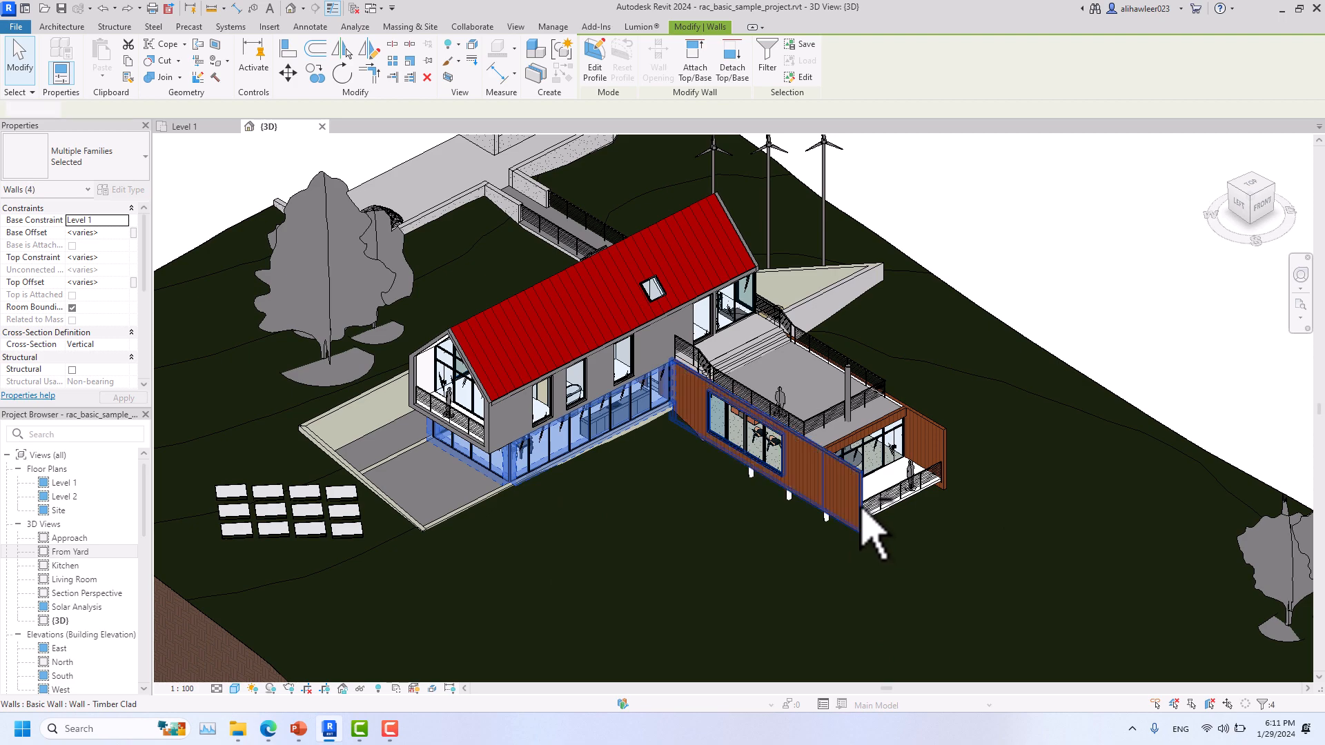
pyautogui.keyDown('shift'); pyautogui.moveTo(717, 604); pyautogui.dragTo(712, 543, button='middle'); pyautogui.keyUp('shift')
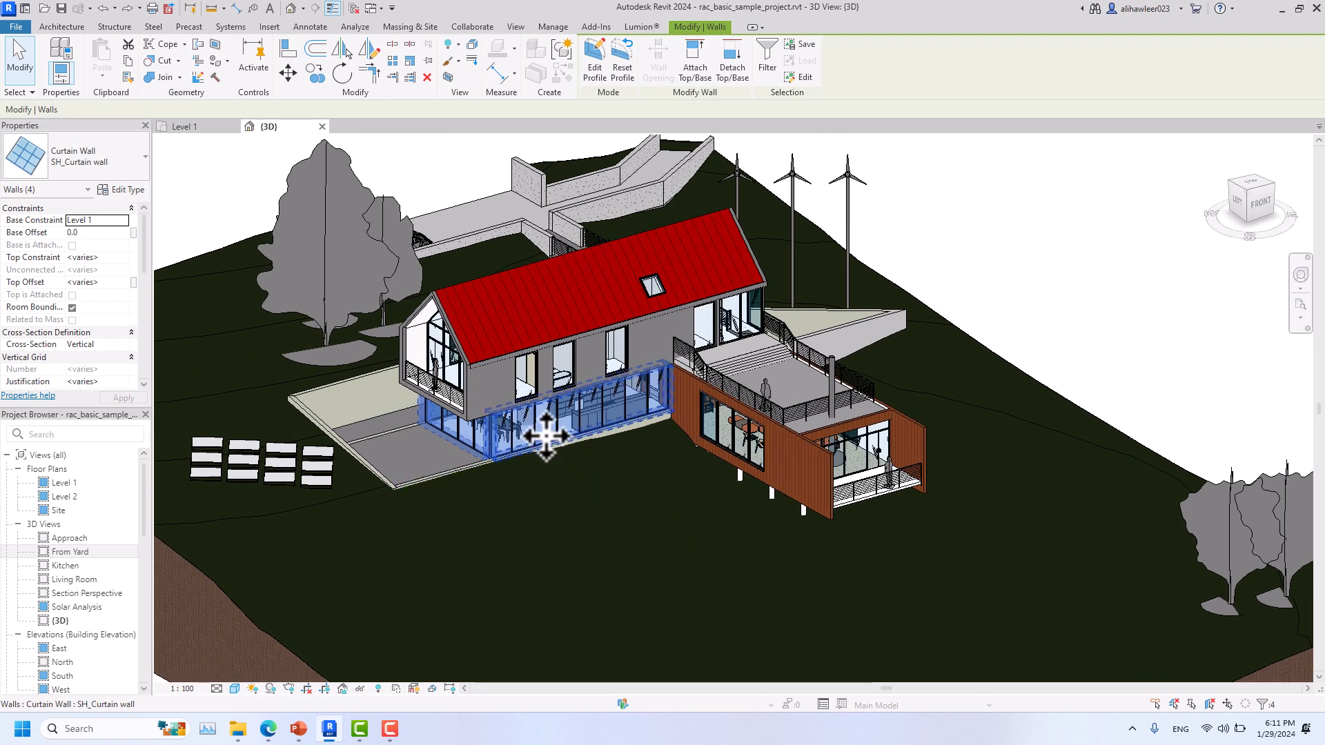
pyautogui.scroll(3, 541, 433)
pyautogui.keyDown('shift'); pyautogui.moveTo(541, 432); pyautogui.dragTo(566, 552, button='middle'); pyautogui.keyUp('shift')
# In the Level 1 floor plan, select the chain of connected walls bordering the Laundry on its Hall and Living sides.
pyautogui.click(196, 127)
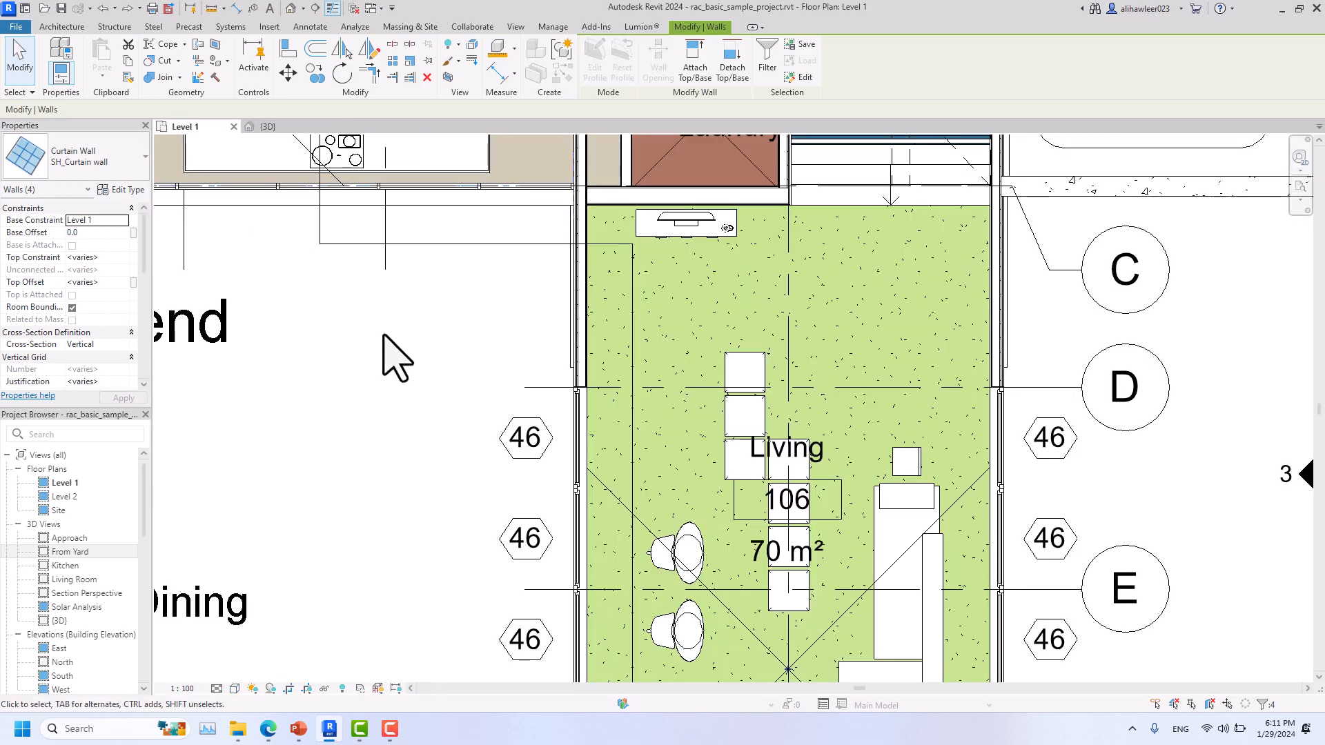
pyautogui.scroll(-3, 488, 458)
pyautogui.moveTo(487, 458); pyautogui.dragTo(587, 616, button='middle')
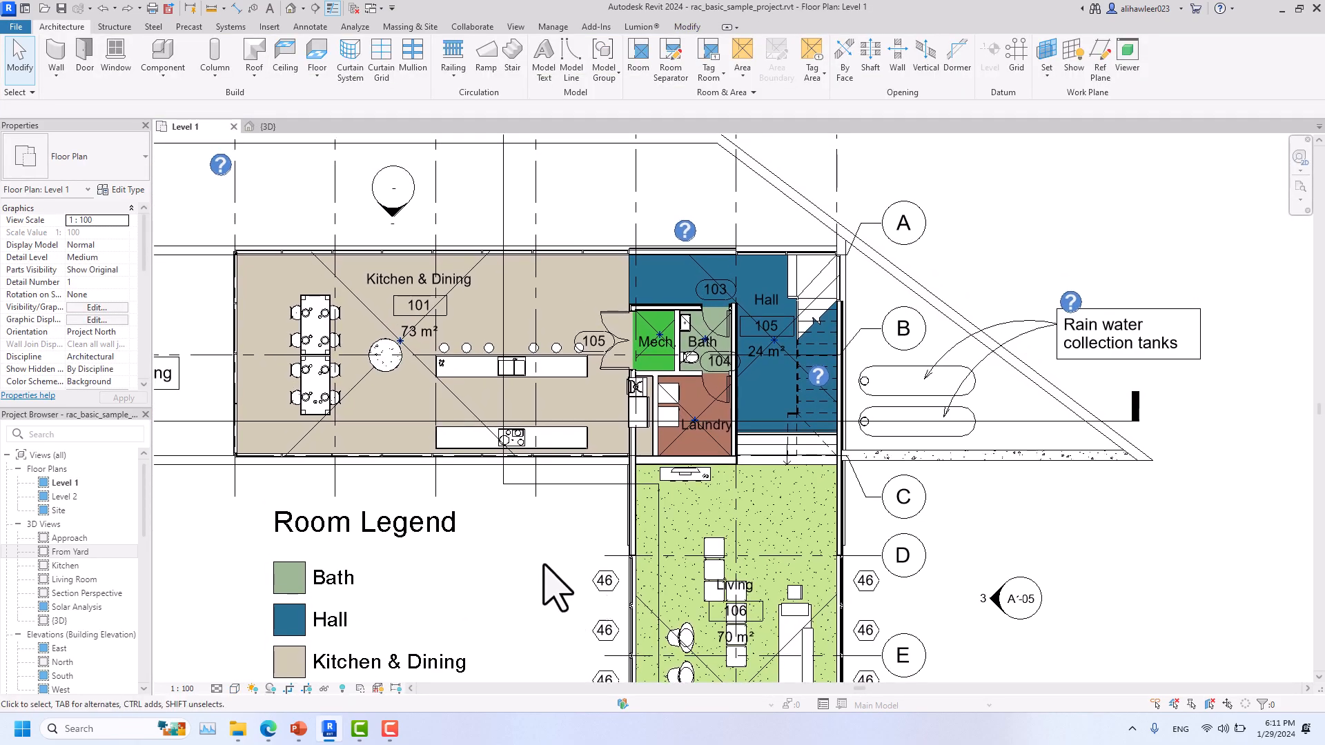
pyautogui.scroll(3, 618, 397)
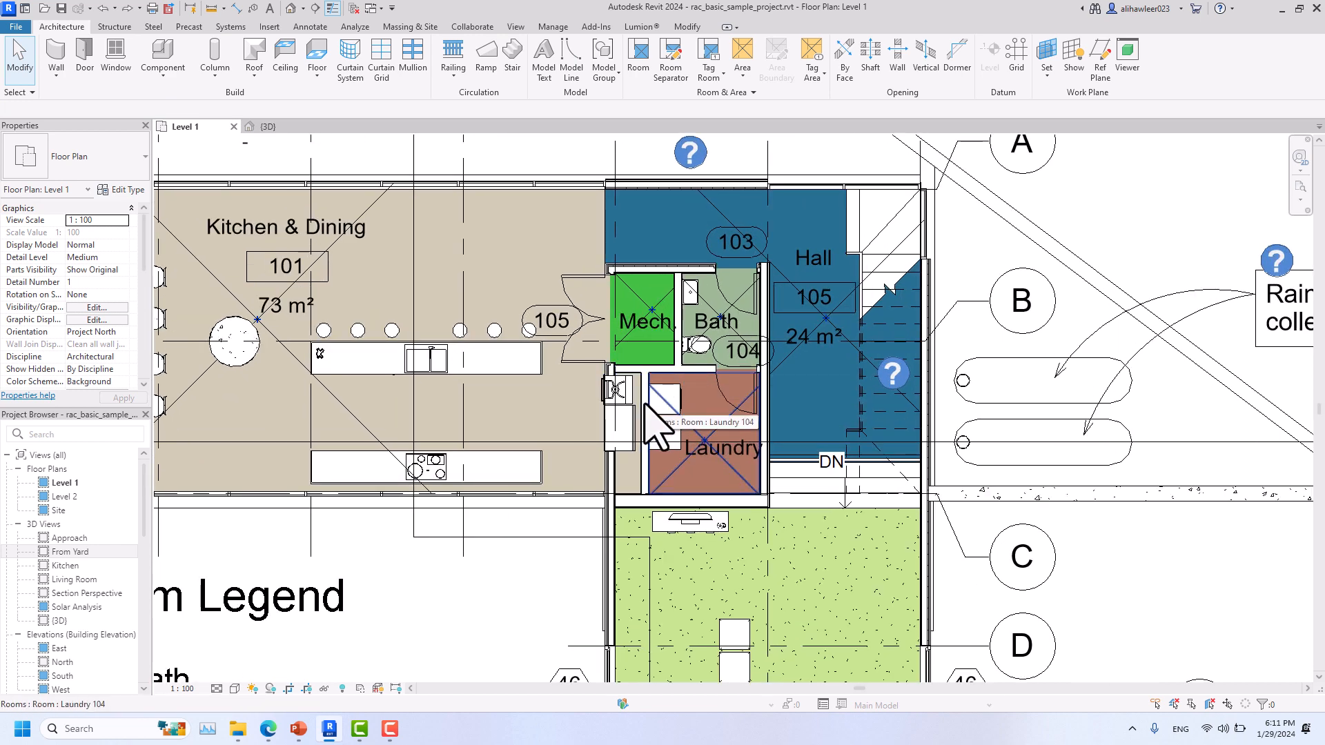
pyautogui.scroll(4, 640, 389)
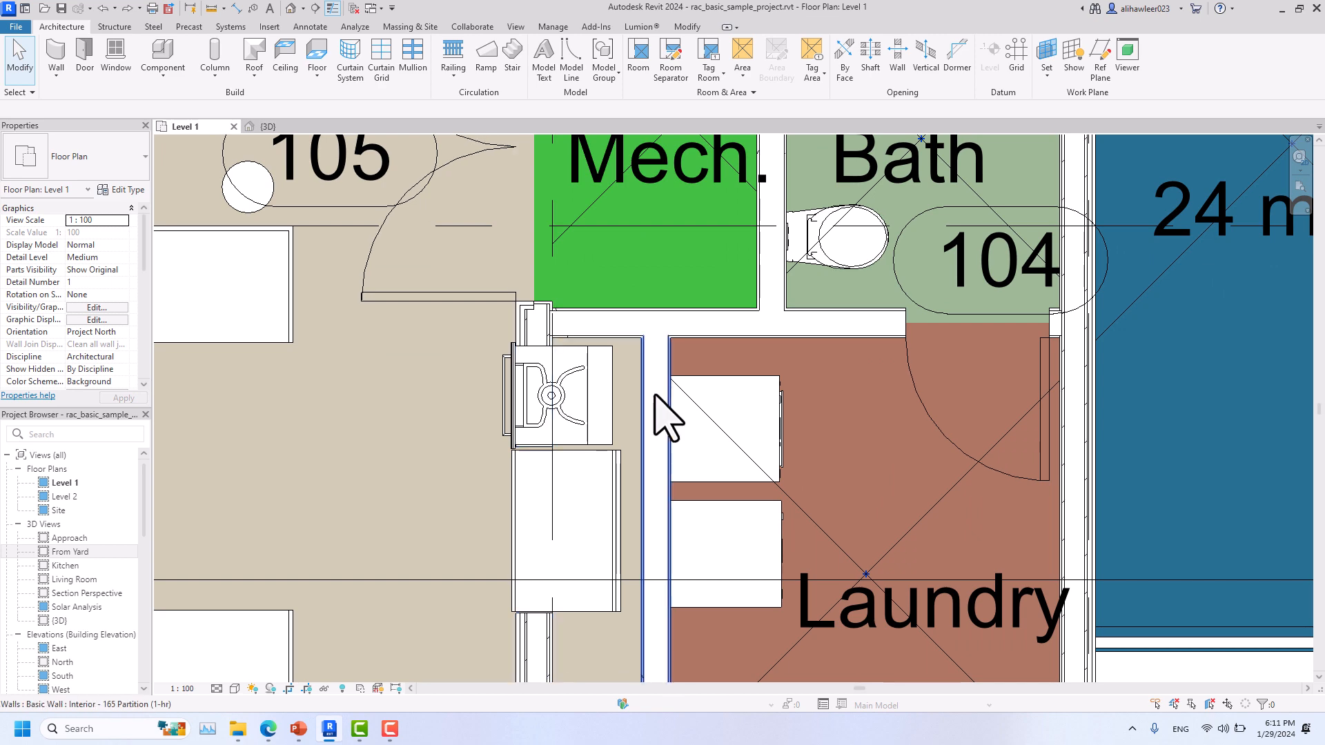
pyautogui.scroll(-2, 655, 397)
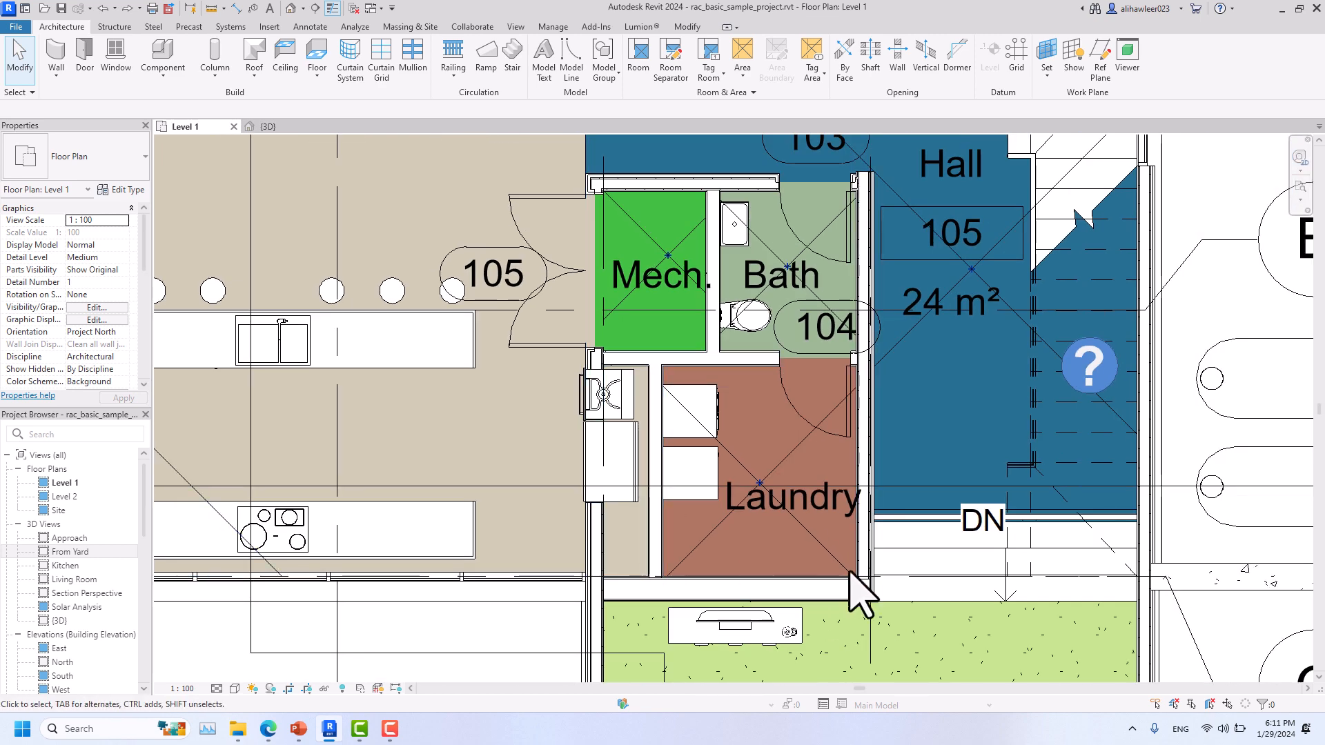
pyautogui.press('Tab')
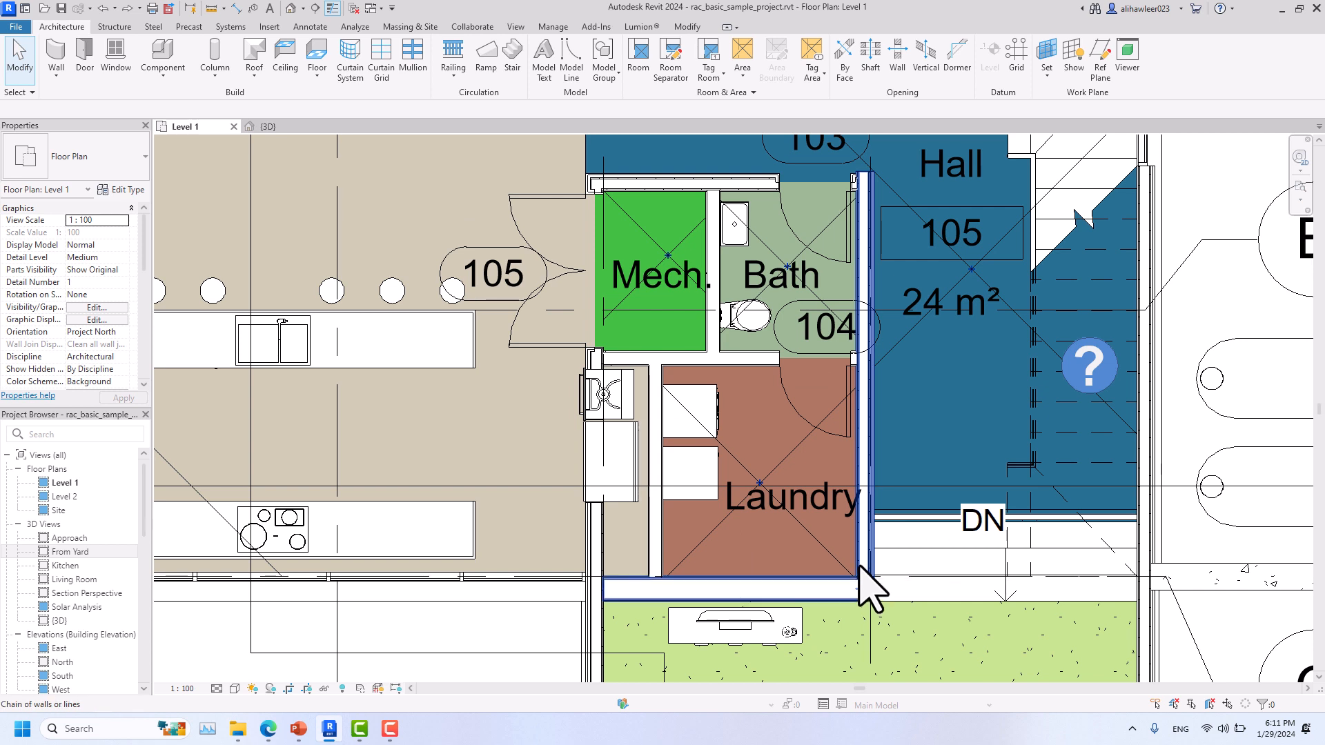
pyautogui.click(871, 592)
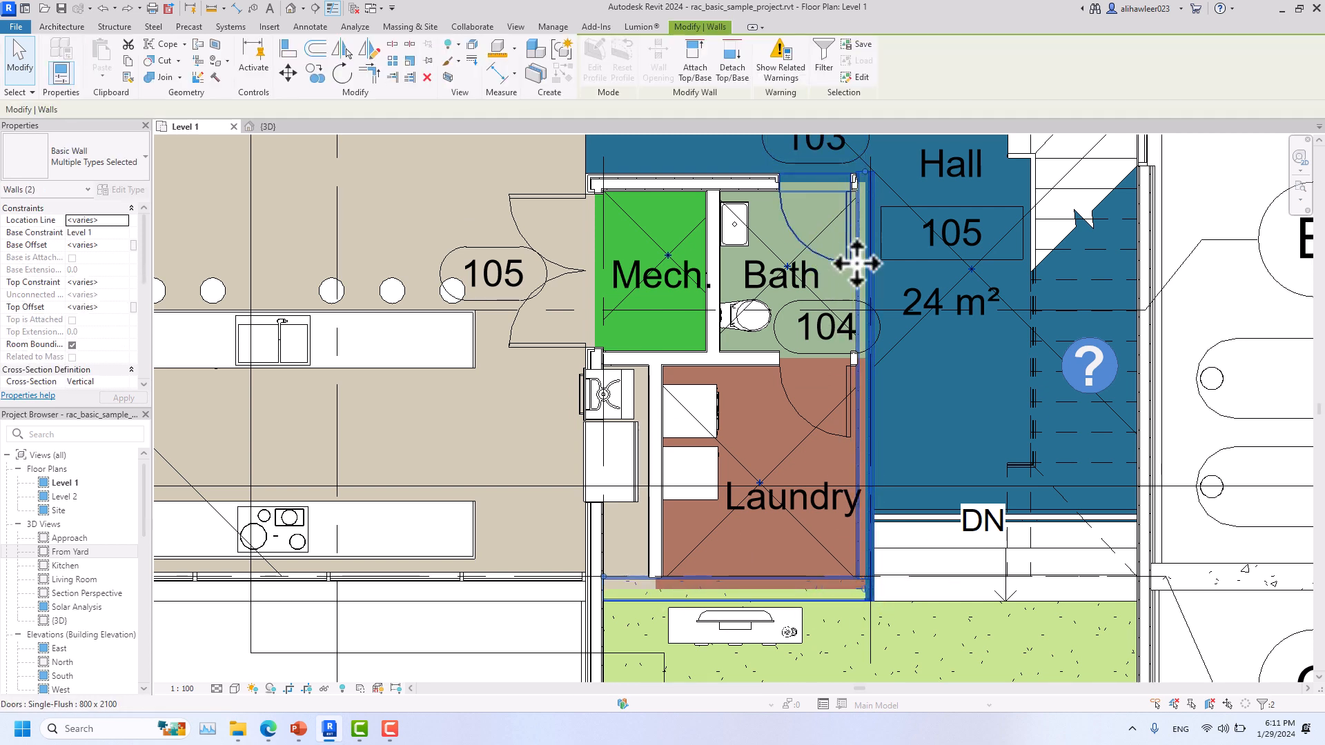
pyautogui.scroll(-5, 710, 532)
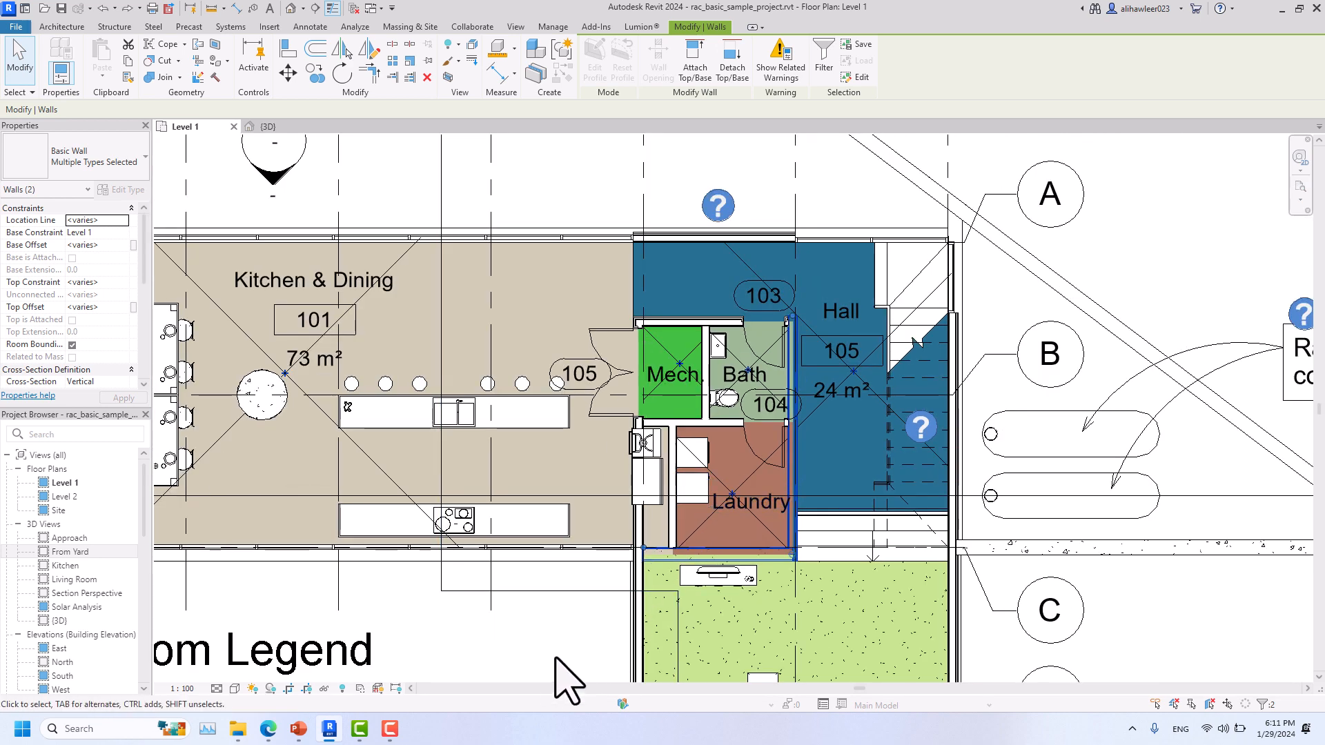
# Cycle through the overlapping elements on the Kitchen & Dining table, select a water glass, and clear the selection.
pyautogui.click(545, 661)
pyautogui.scroll(-2, 578, 609)
pyautogui.moveTo(610, 624); pyautogui.dragTo(735, 523, button='middle')
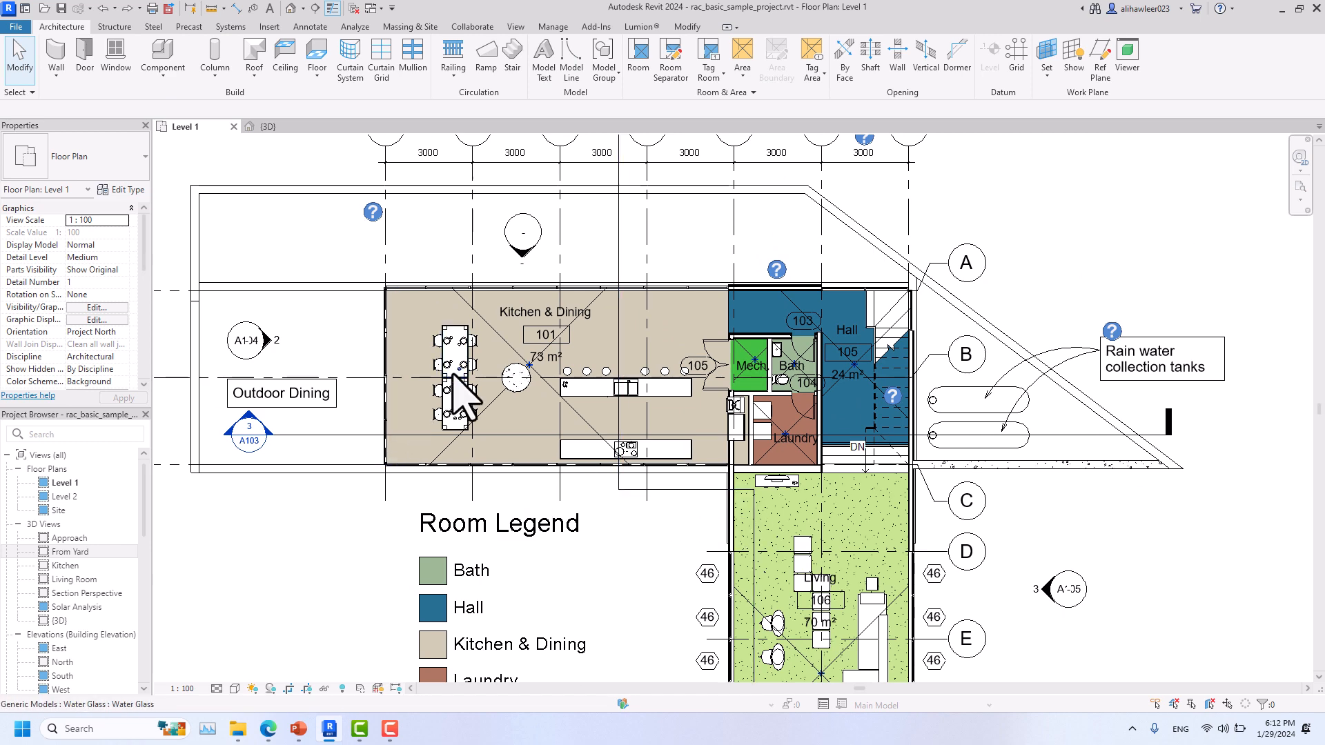
pyautogui.scroll(5, 458, 375)
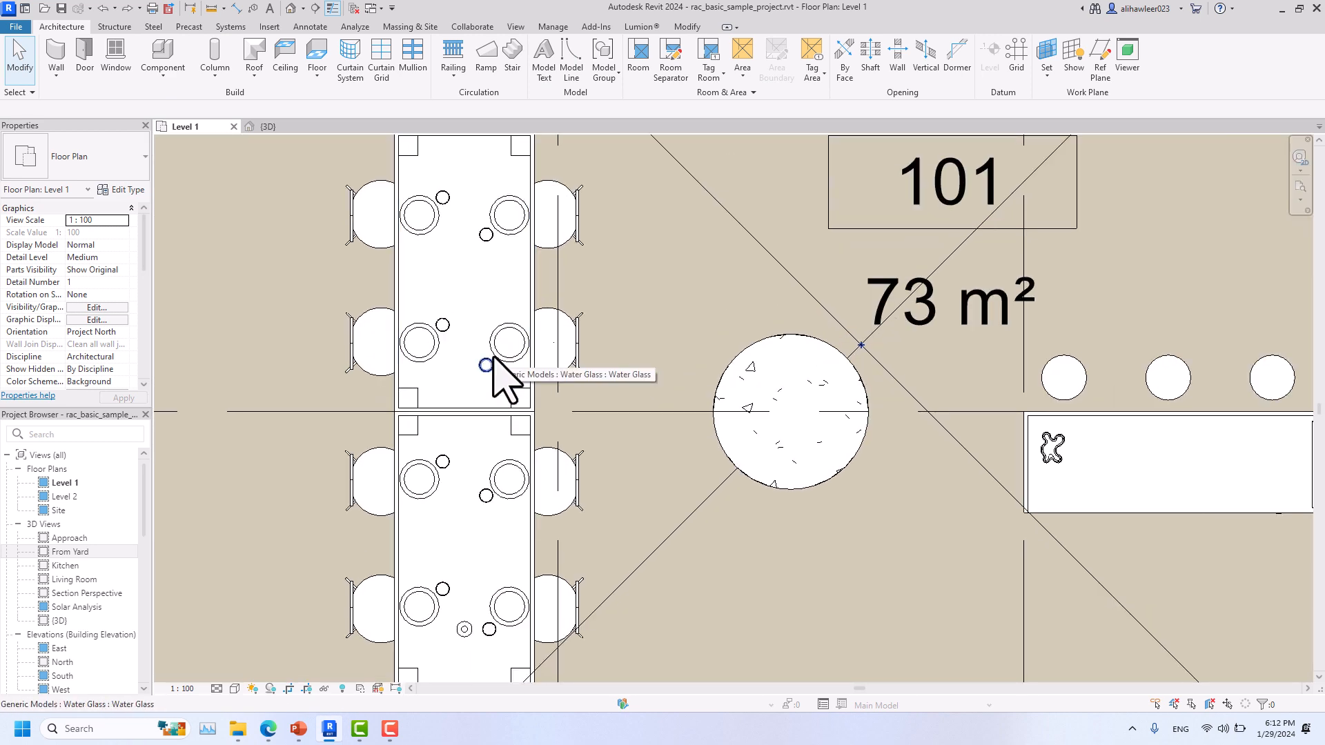
pyautogui.scroll(-3, 494, 357)
pyautogui.scroll(-4, 494, 357)
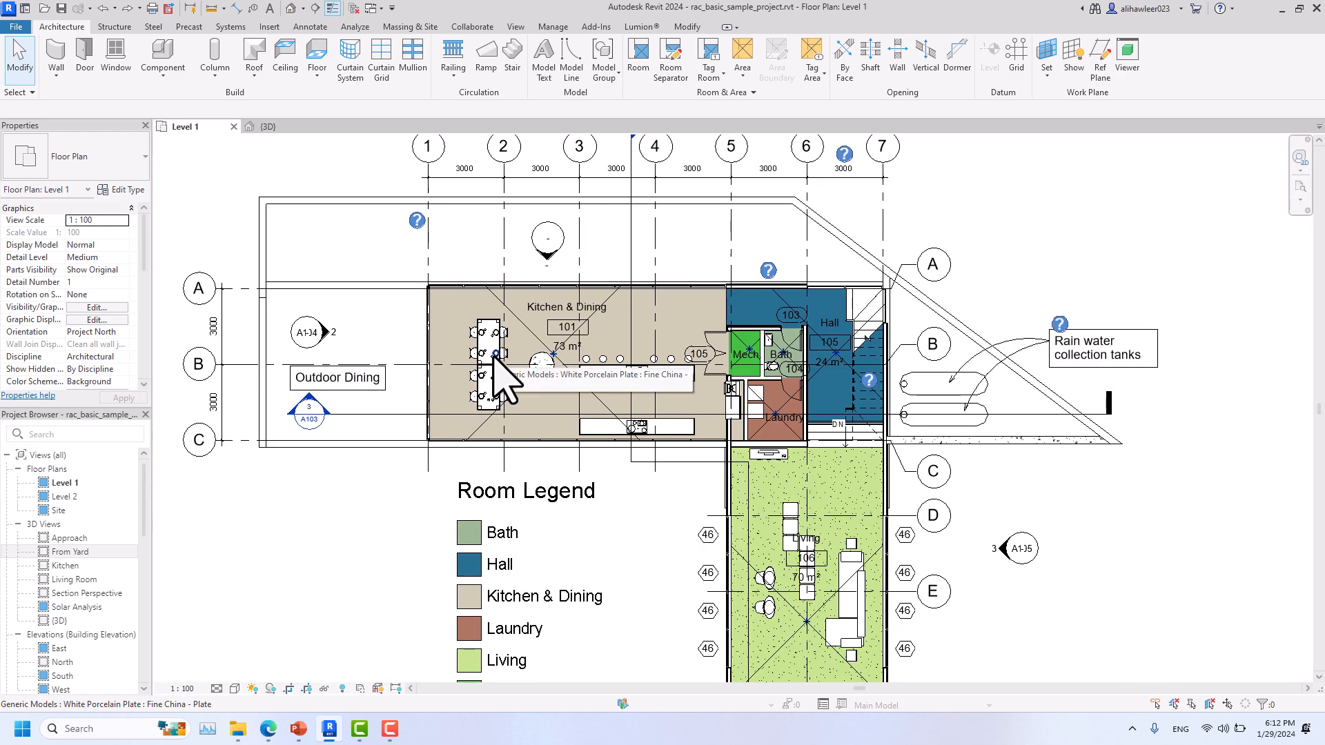
pyautogui.press('Tab')
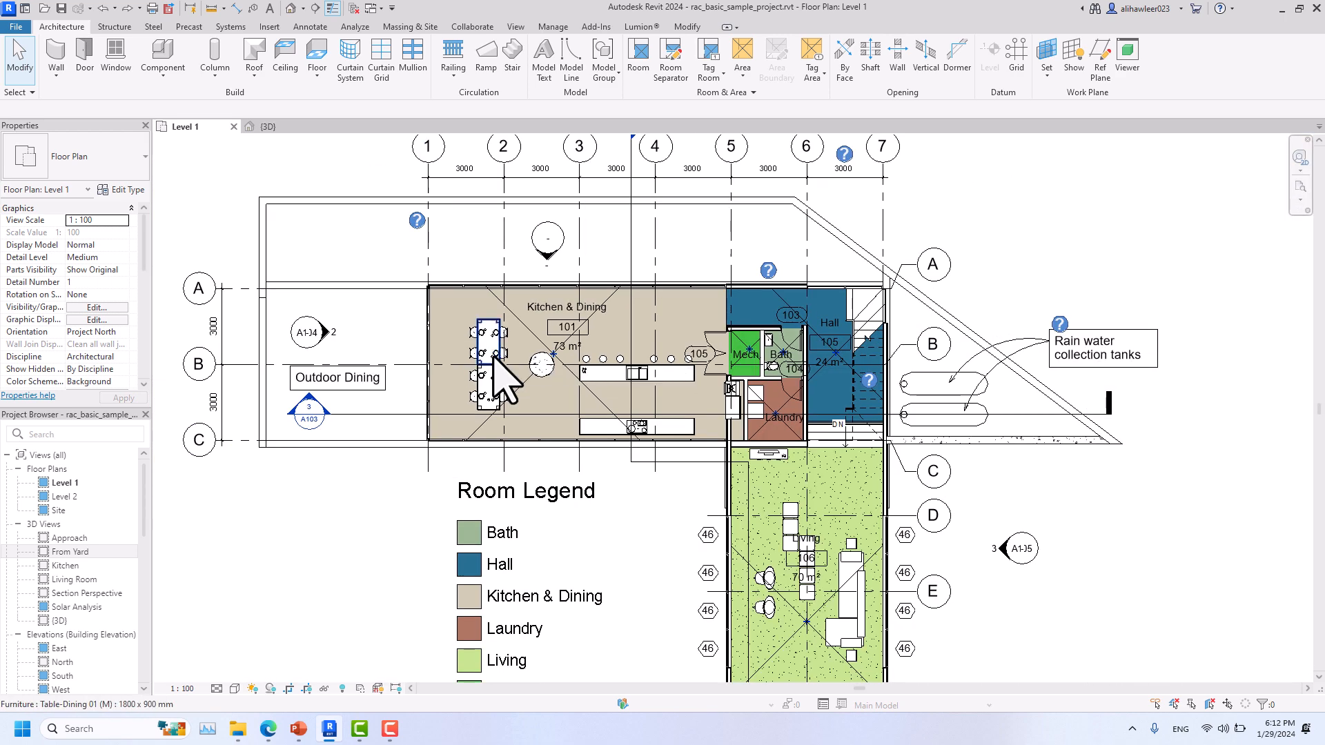
pyautogui.click(494, 357)
pyautogui.scroll(5, 494, 357)
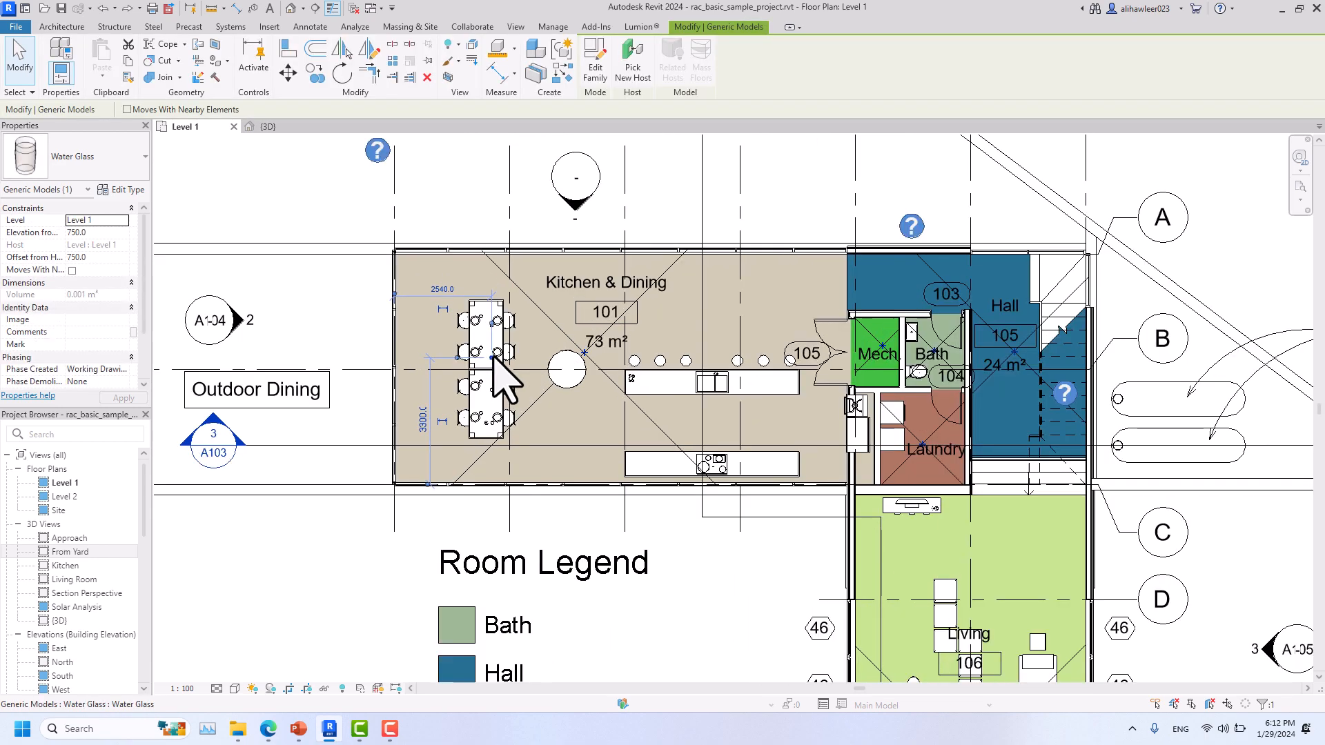
pyautogui.scroll(-5, 476, 404)
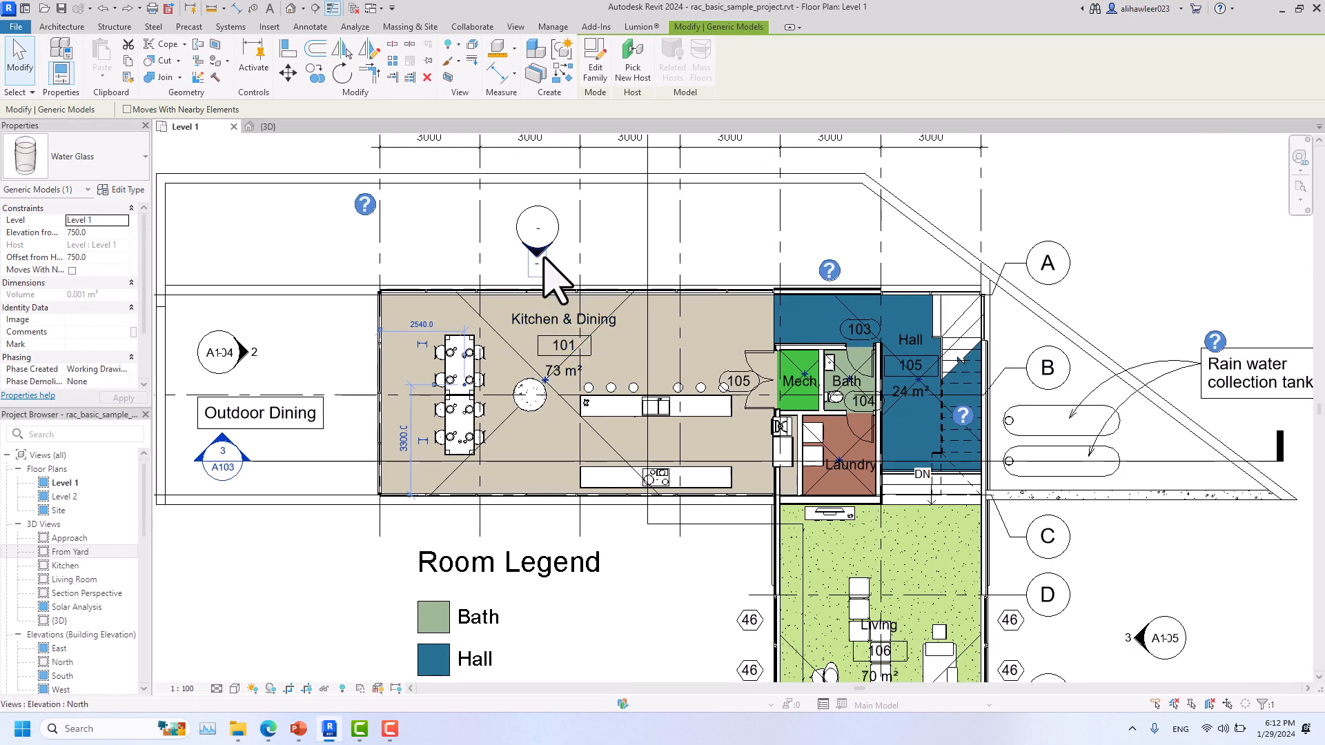
pyautogui.click(446, 254)
pyautogui.scroll(-3, 445, 253)
pyautogui.moveTo(483, 288); pyautogui.dragTo(436, 328, button='middle')
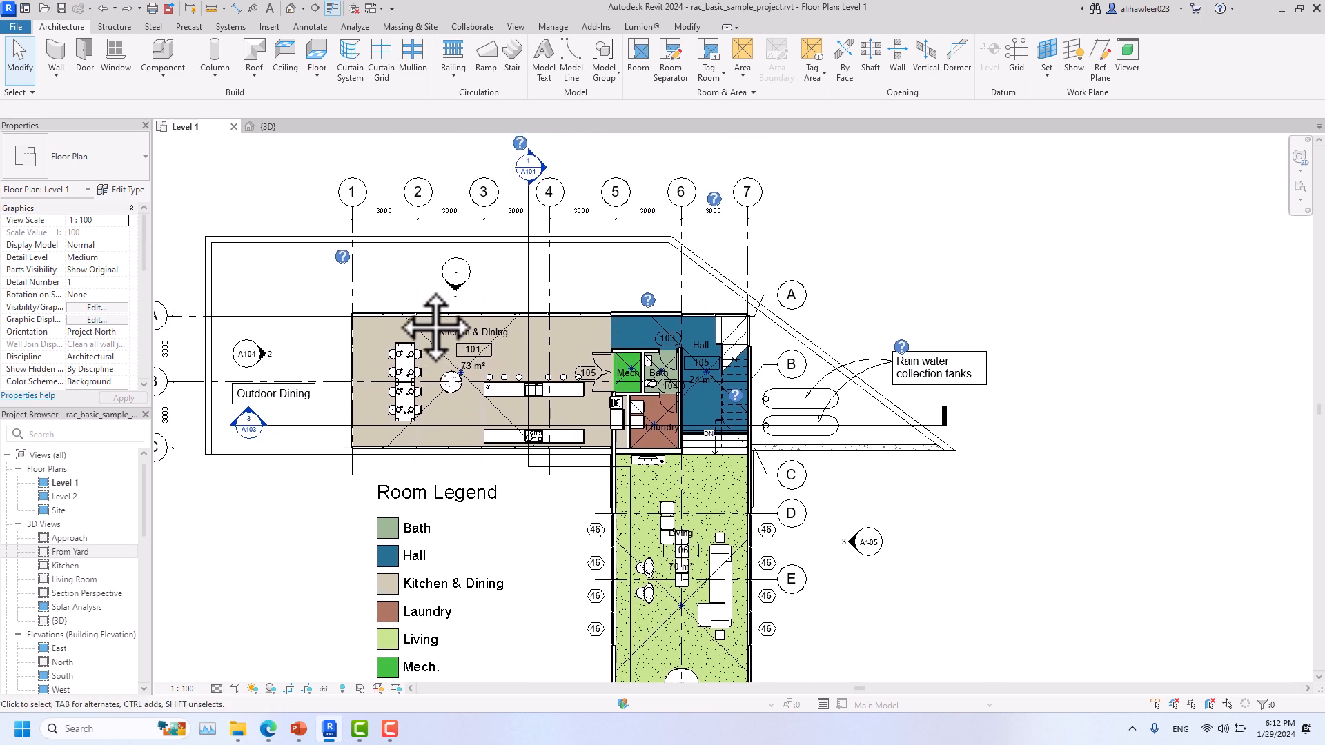
pyautogui.scroll(-1, 392, 282)
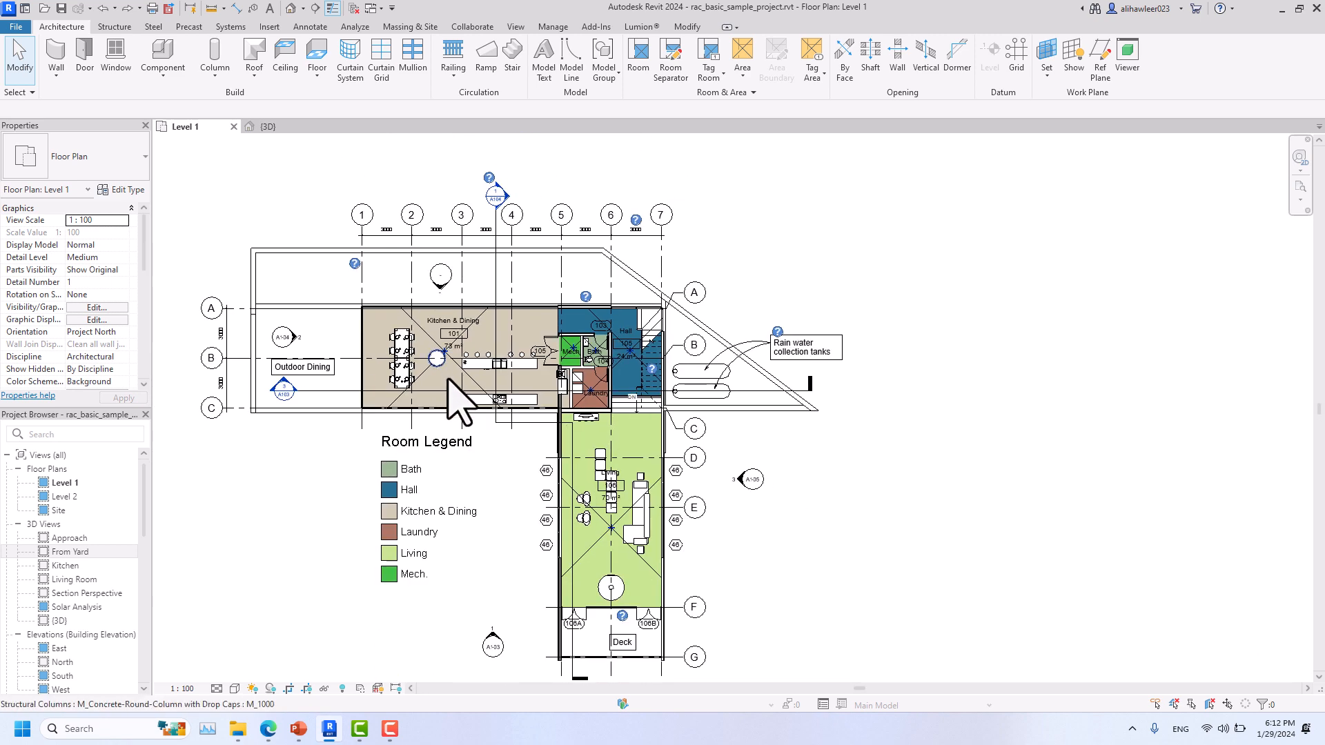
pyautogui.moveTo(527, 443); pyautogui.dragTo(603, 406, button='middle')
pyautogui.scroll(4, 597, 436)
pyautogui.moveTo(633, 461); pyautogui.dragTo(771, 543, button='middle')
pyautogui.scroll(-3, 710, 503)
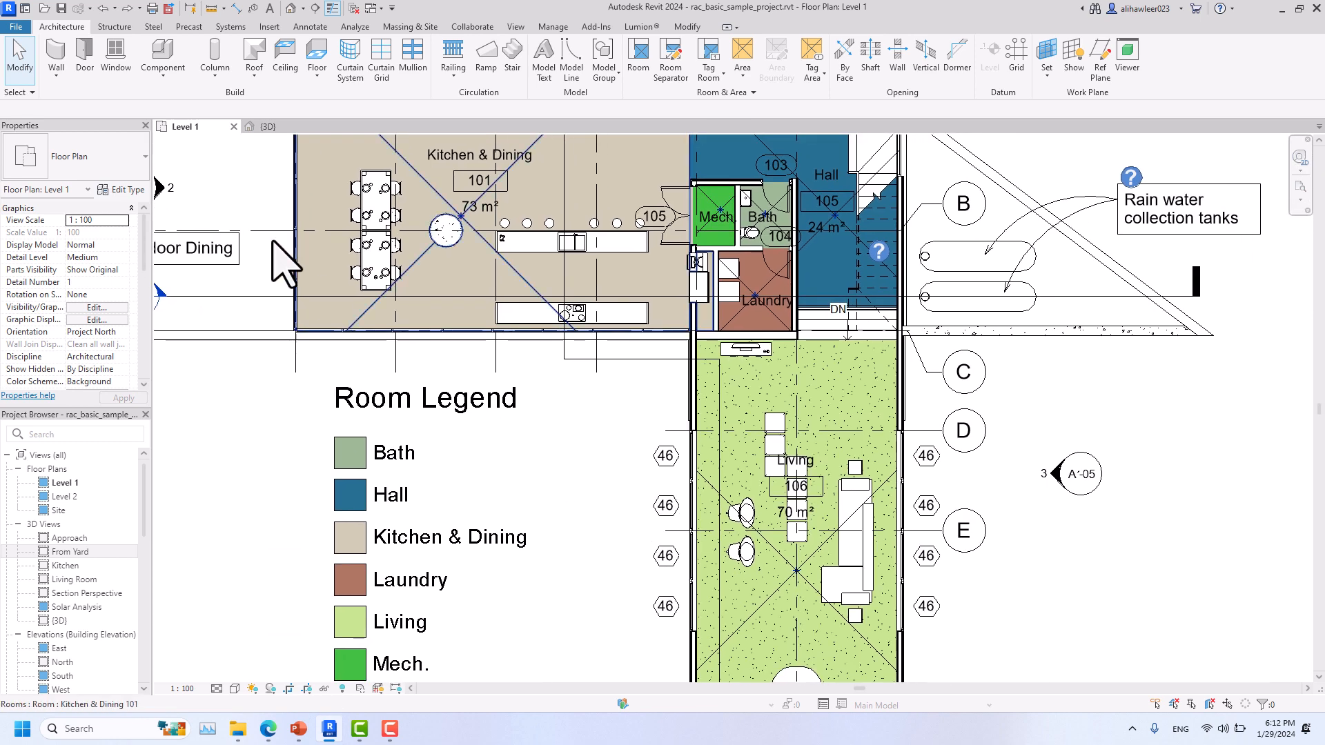
# Check the selection options, then select and deselect the uppermost window tag along the Living room's west wall.
pyautogui.click(30, 93)
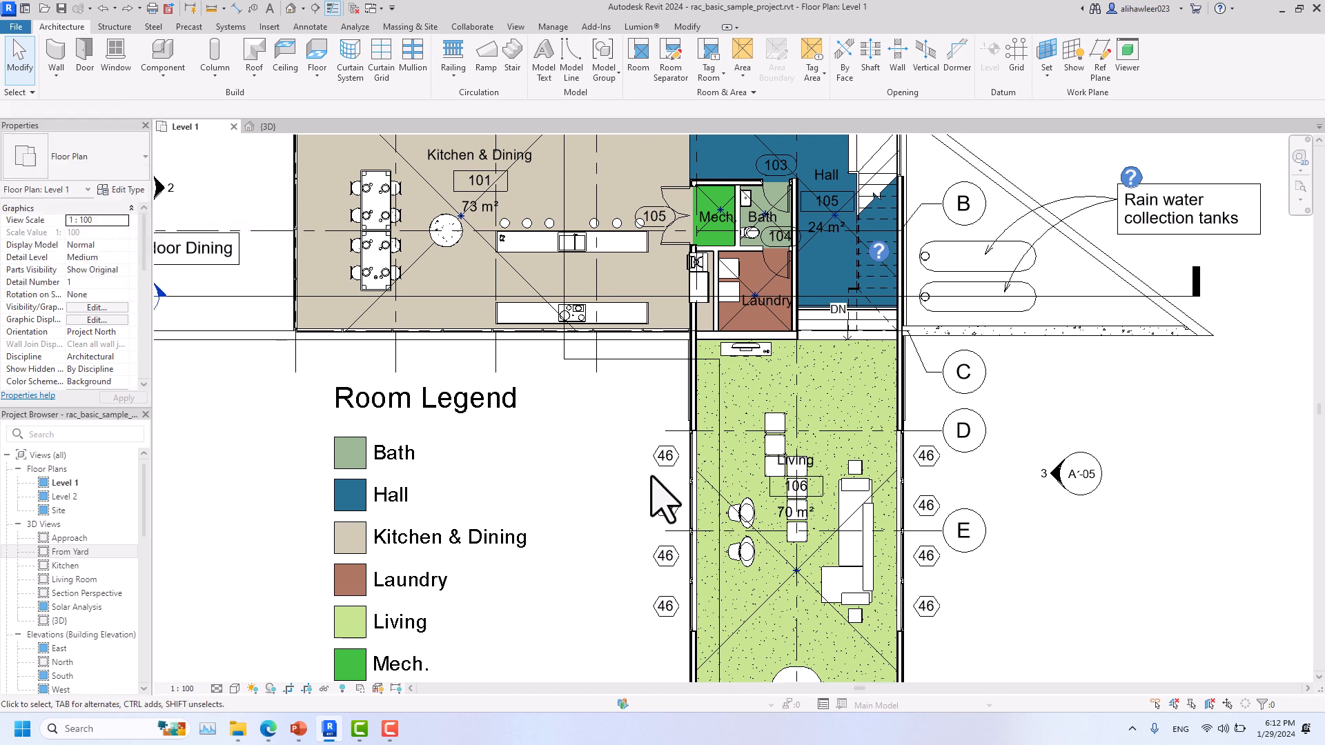
pyautogui.scroll(3, 664, 493)
pyautogui.scroll(2, 654, 473)
pyautogui.click(680, 435)
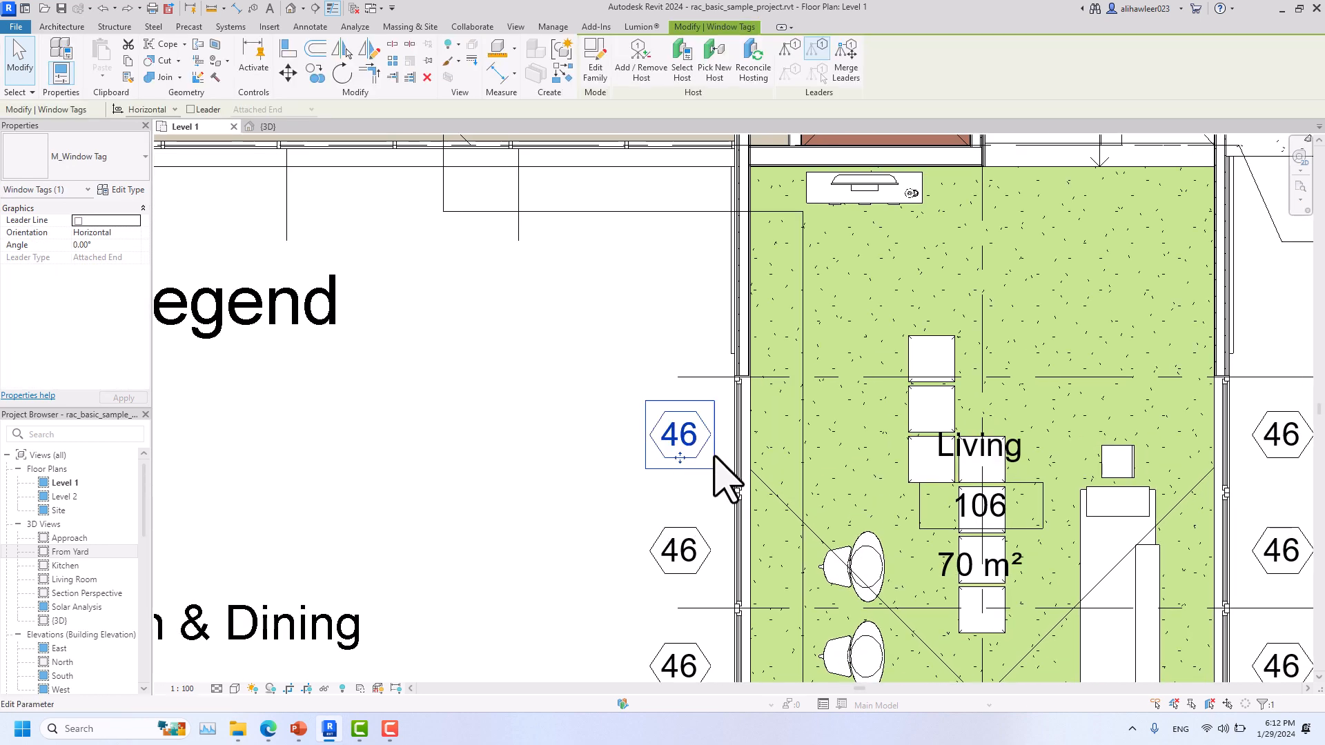
pyautogui.click(577, 364)
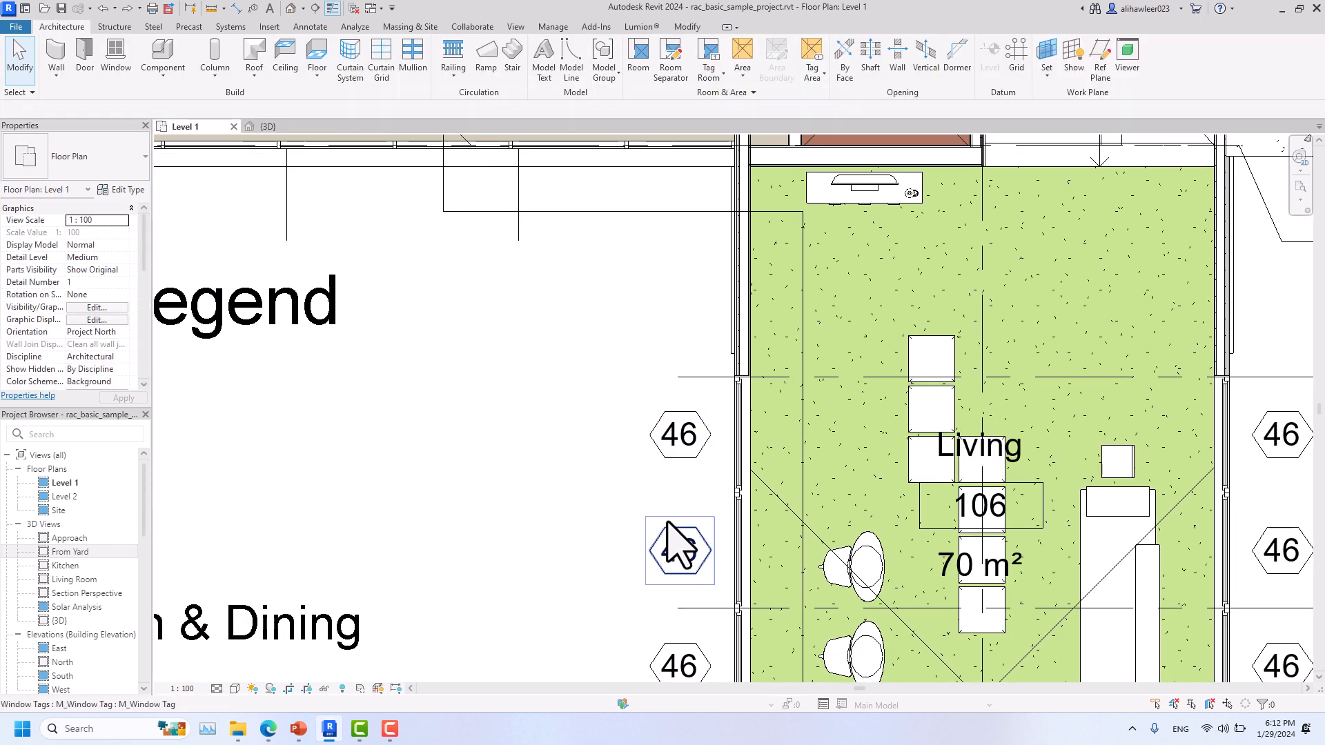
# Try to move the pinned second window tag away from the Living room's west wall.
pyautogui.click(649, 542)
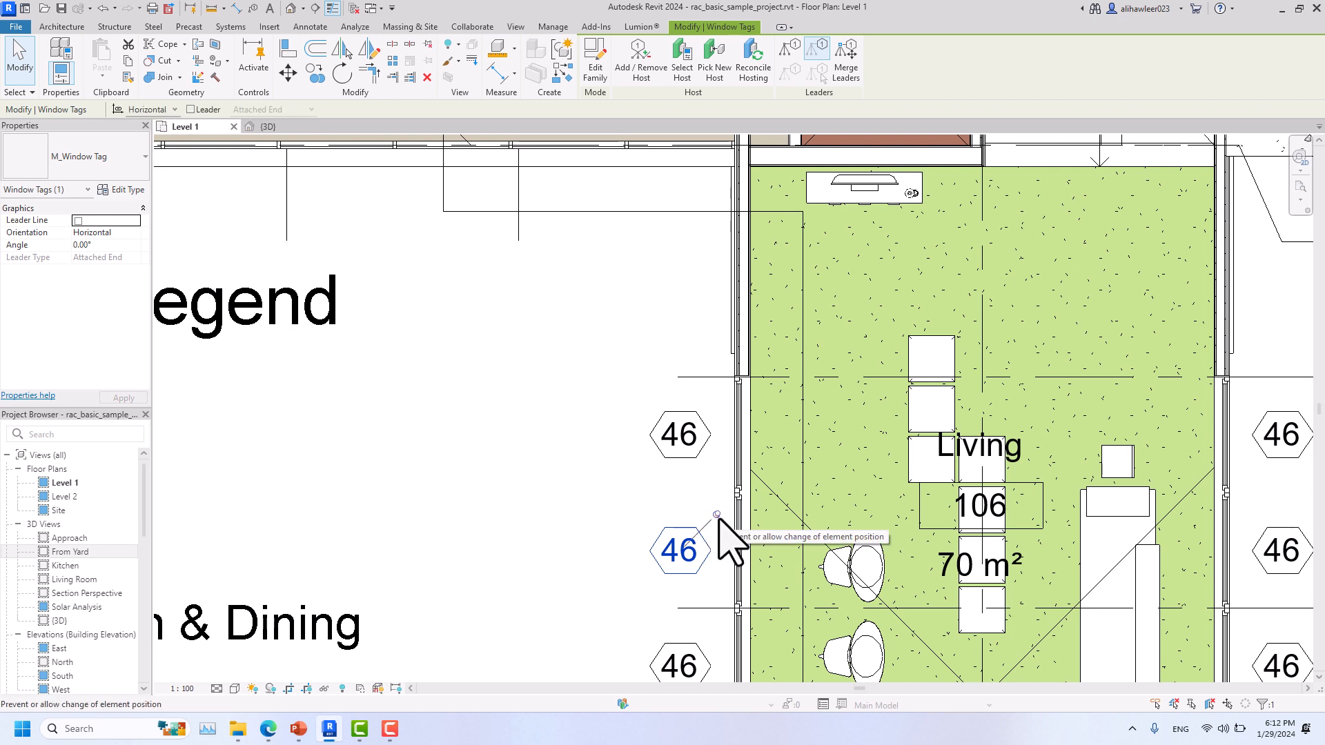
pyautogui.click(566, 494)
pyautogui.click(671, 528)
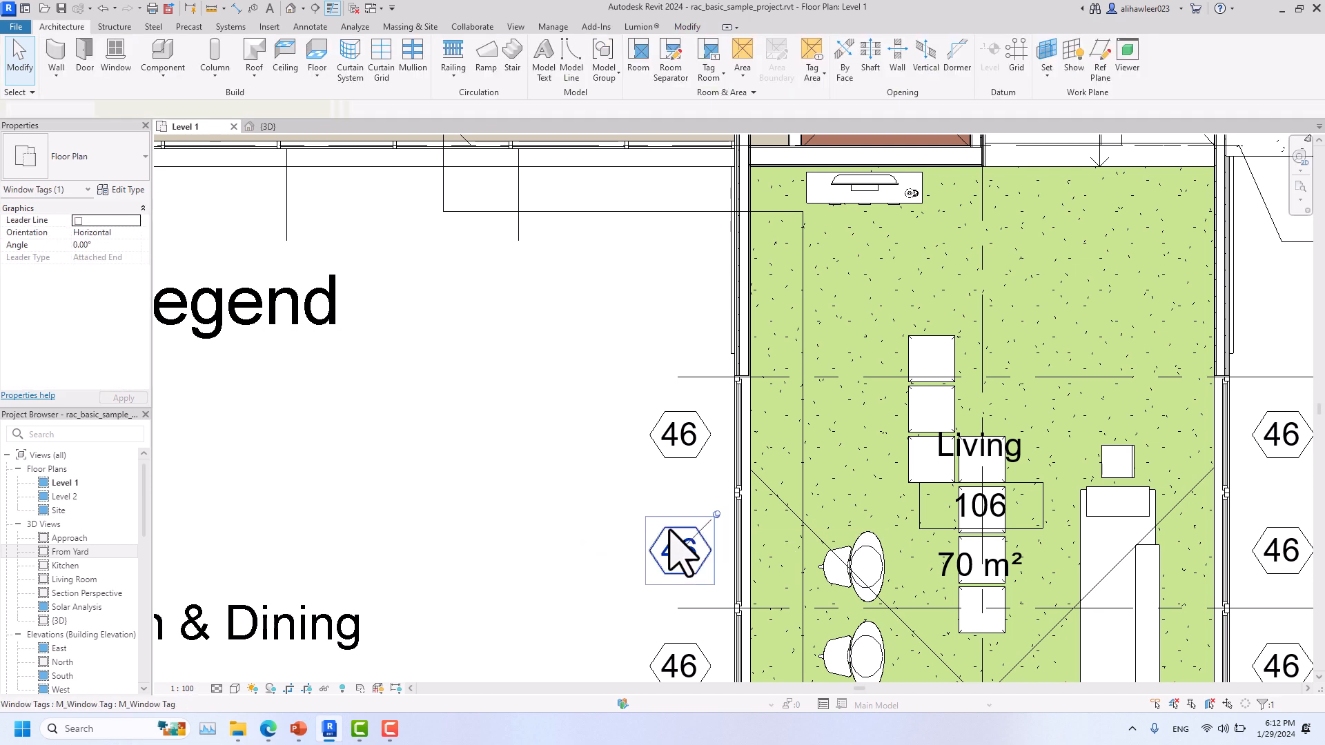
pyautogui.click(627, 542)
pyautogui.click(668, 535)
pyautogui.moveTo(668, 535); pyautogui.dragTo(526, 470)
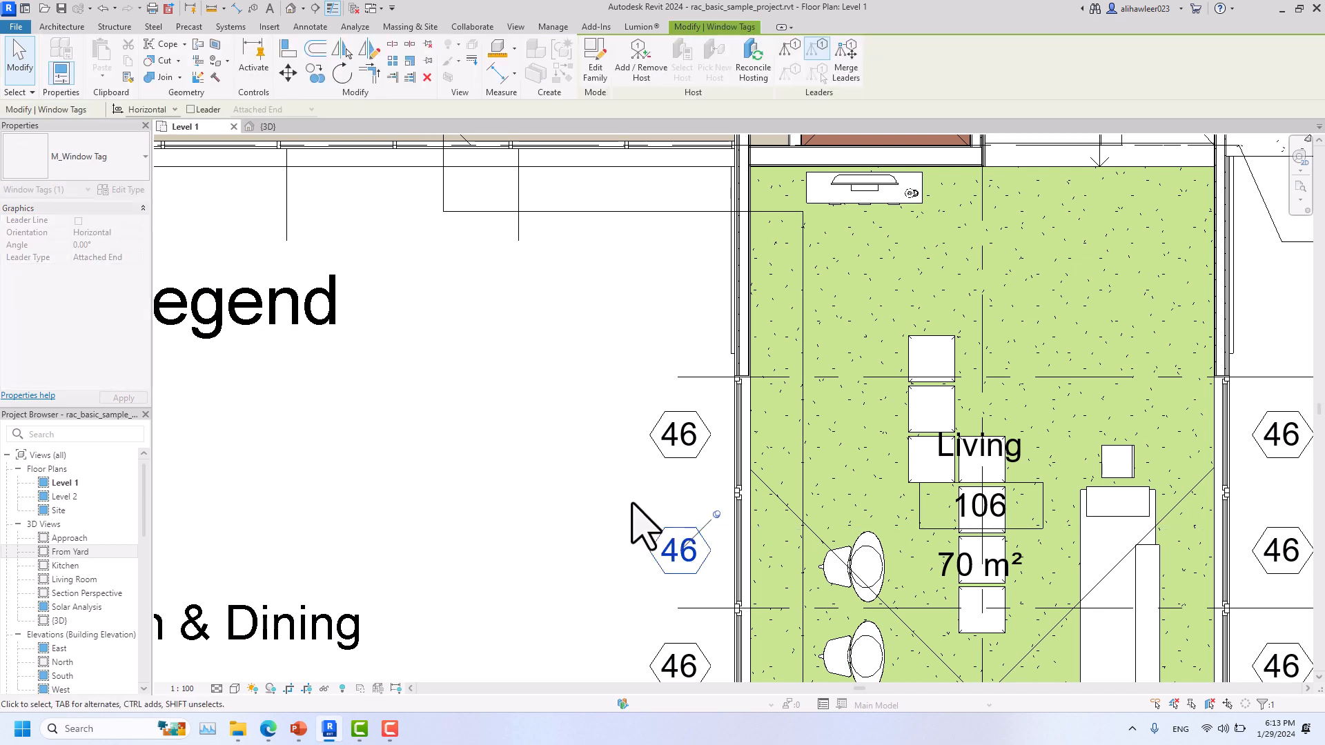
pyautogui.moveTo(681, 528); pyautogui.dragTo(546, 497)
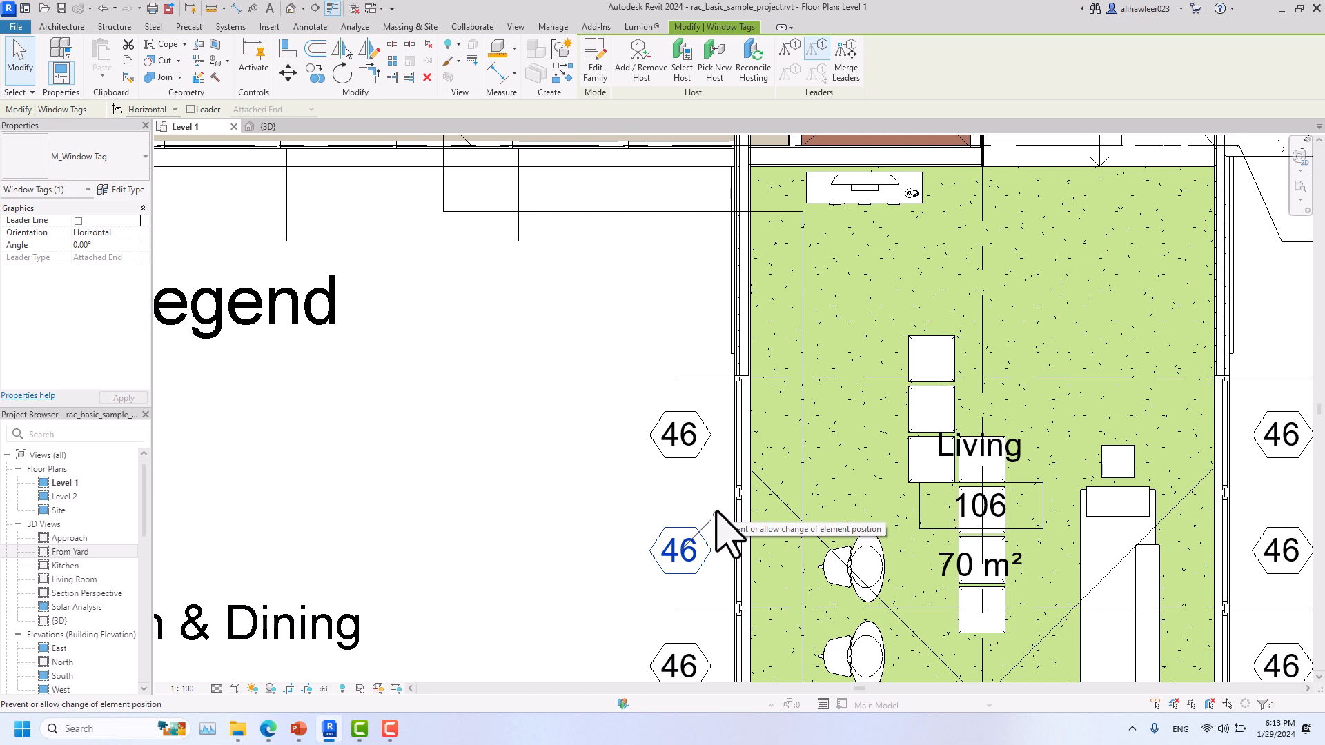
# Unpin the second window tag beside the Living room, move it away from the wall, and undo the move.
pyautogui.click(716, 515)
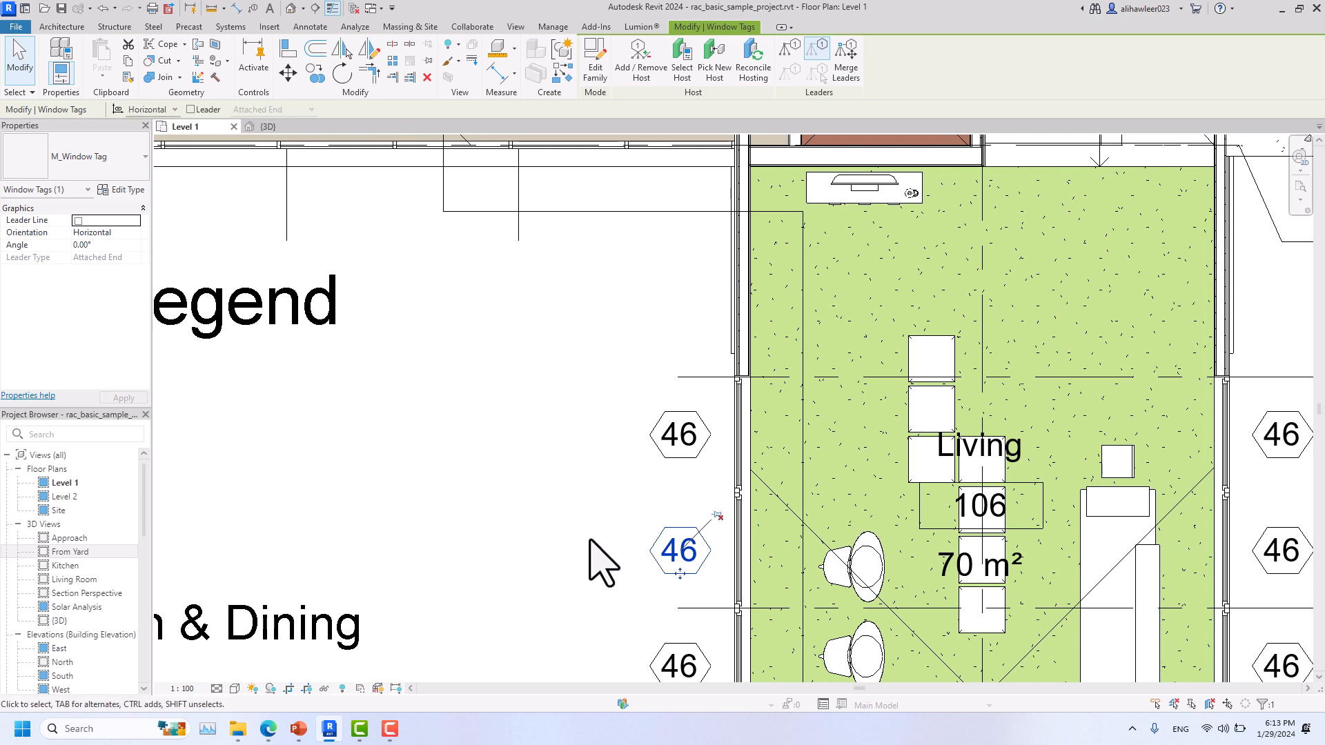
pyautogui.click(590, 540)
pyautogui.click(670, 534)
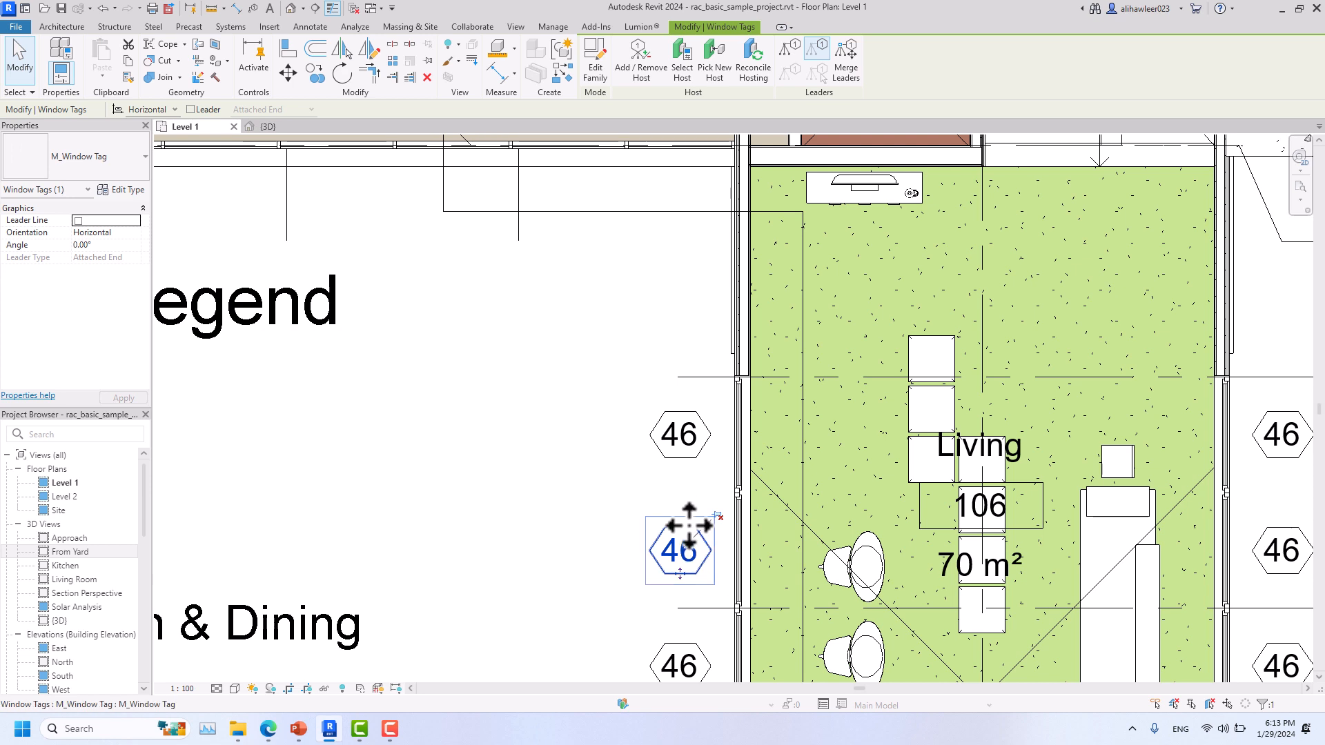
pyautogui.moveTo(671, 521); pyautogui.dragTo(497, 476)
pyautogui.hotkey('ctrl', 'z')
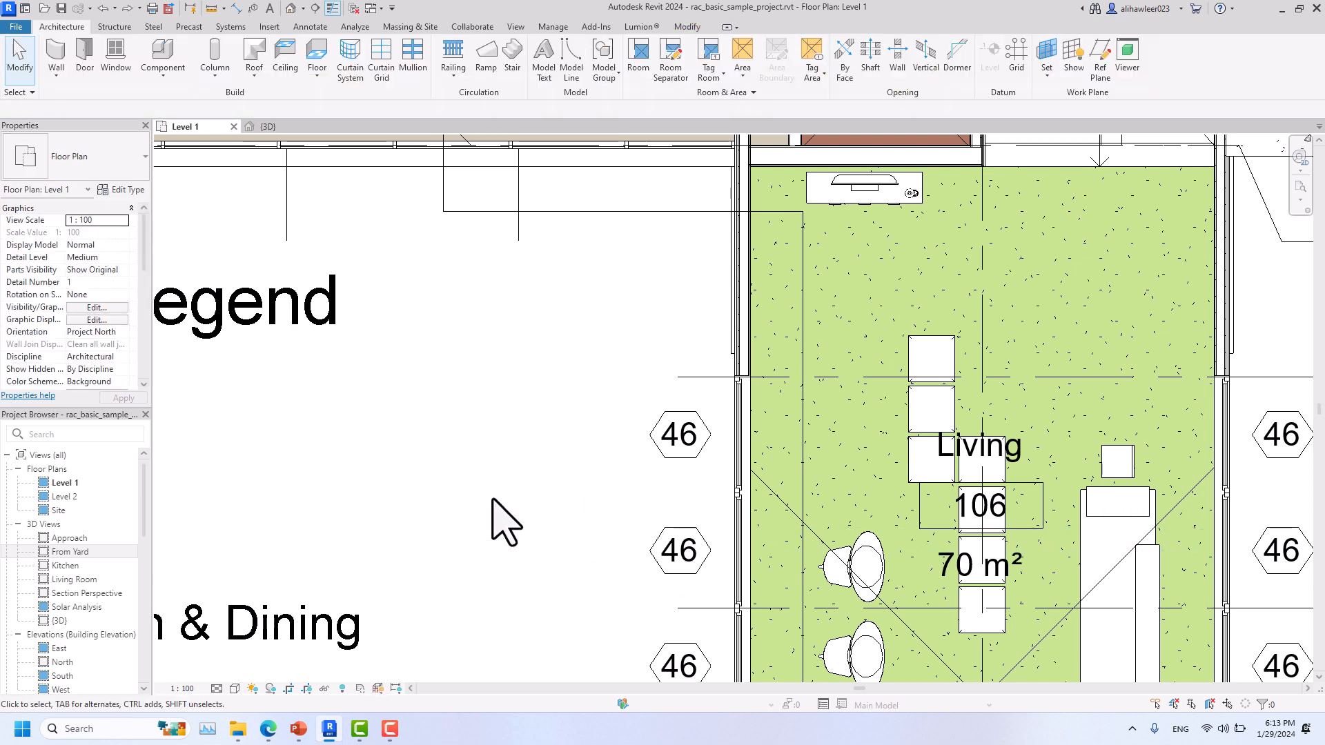
pyautogui.click(673, 549)
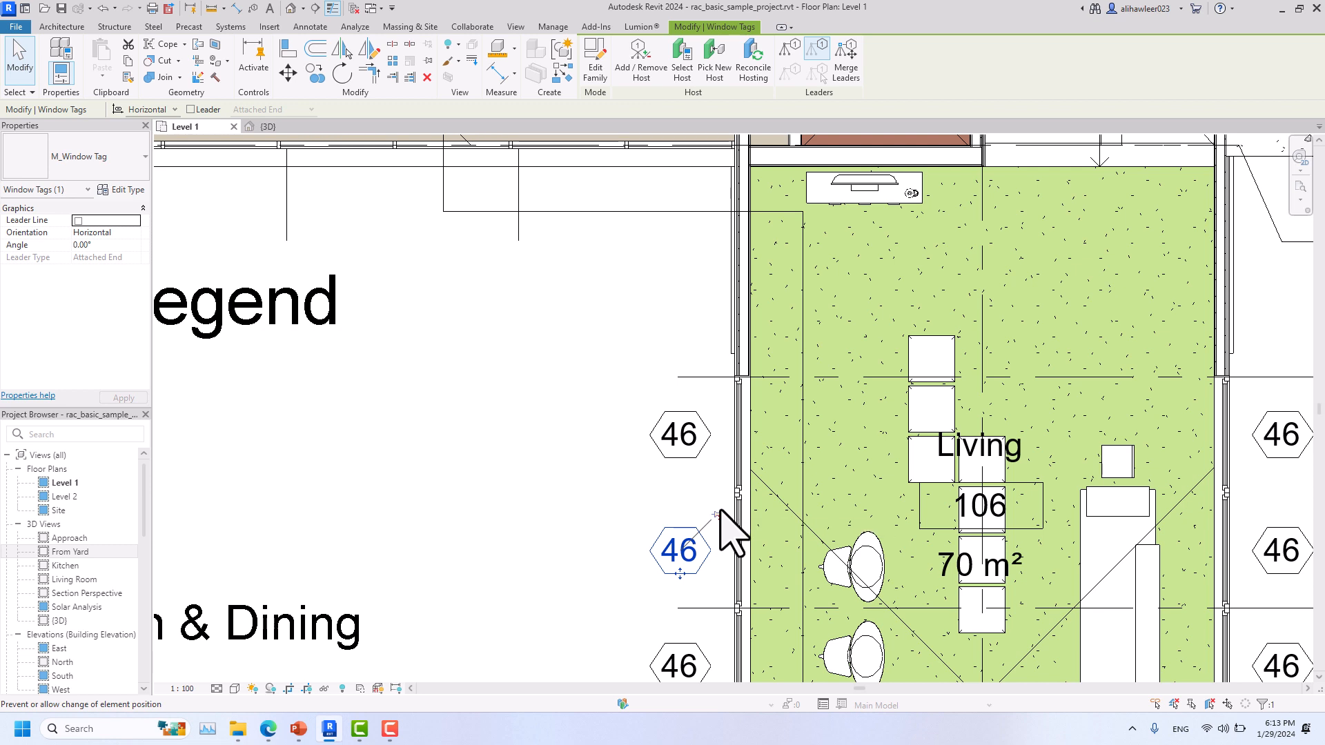
pyautogui.click(532, 461)
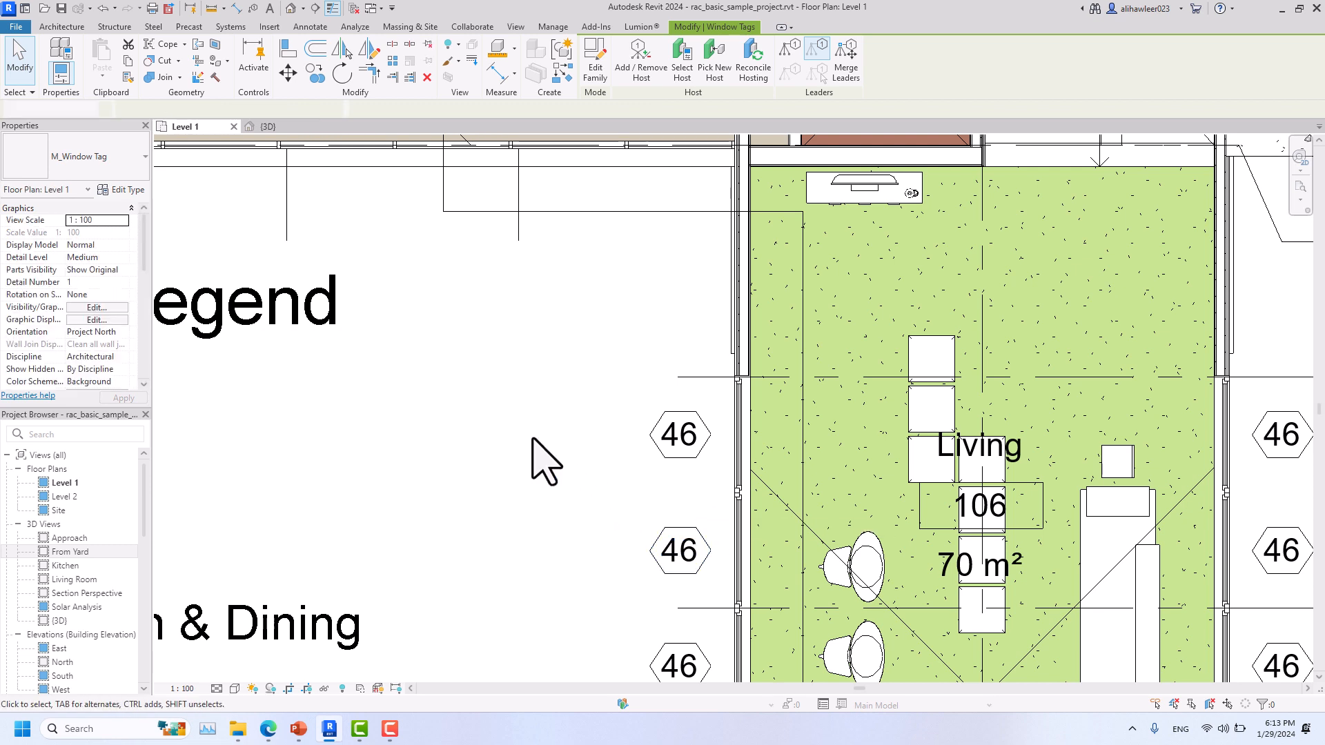
# Check the selection options again and select the uppermost window tag on the Living room's west side.
pyautogui.click(21, 92)
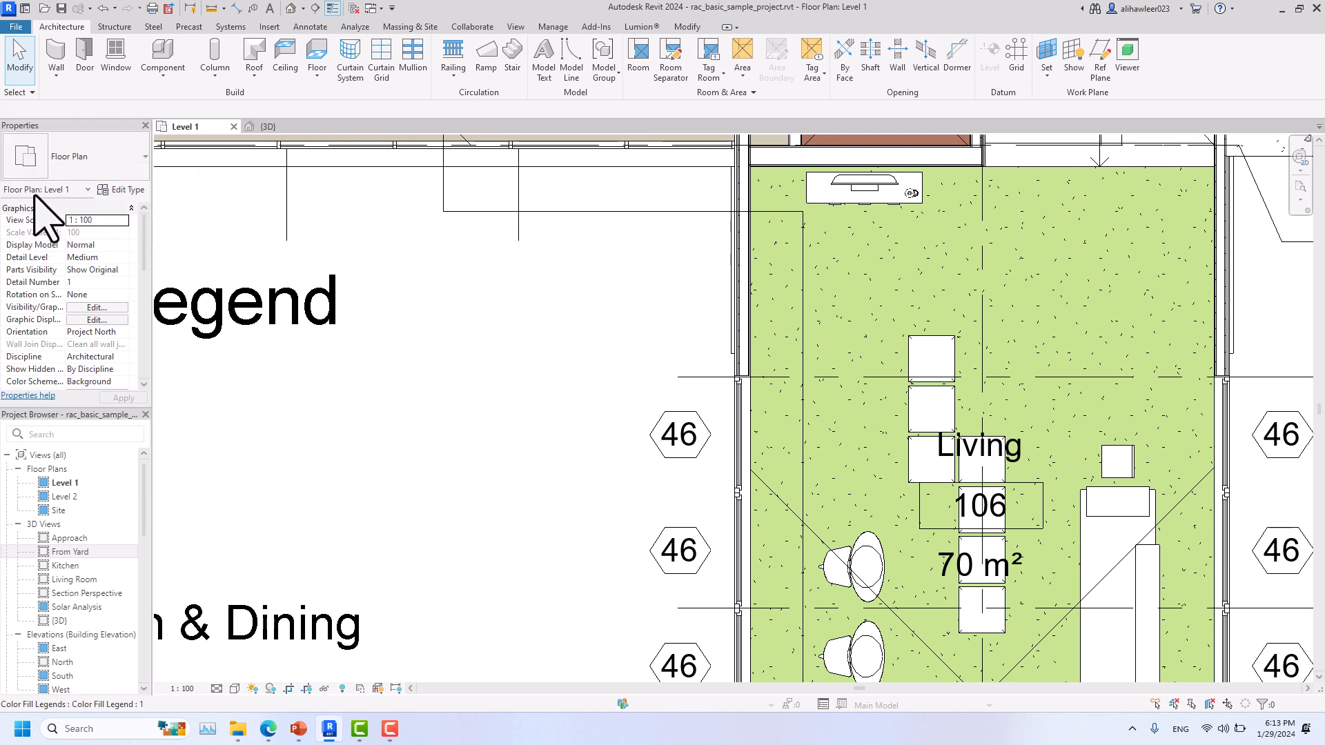
pyautogui.click(23, 100)
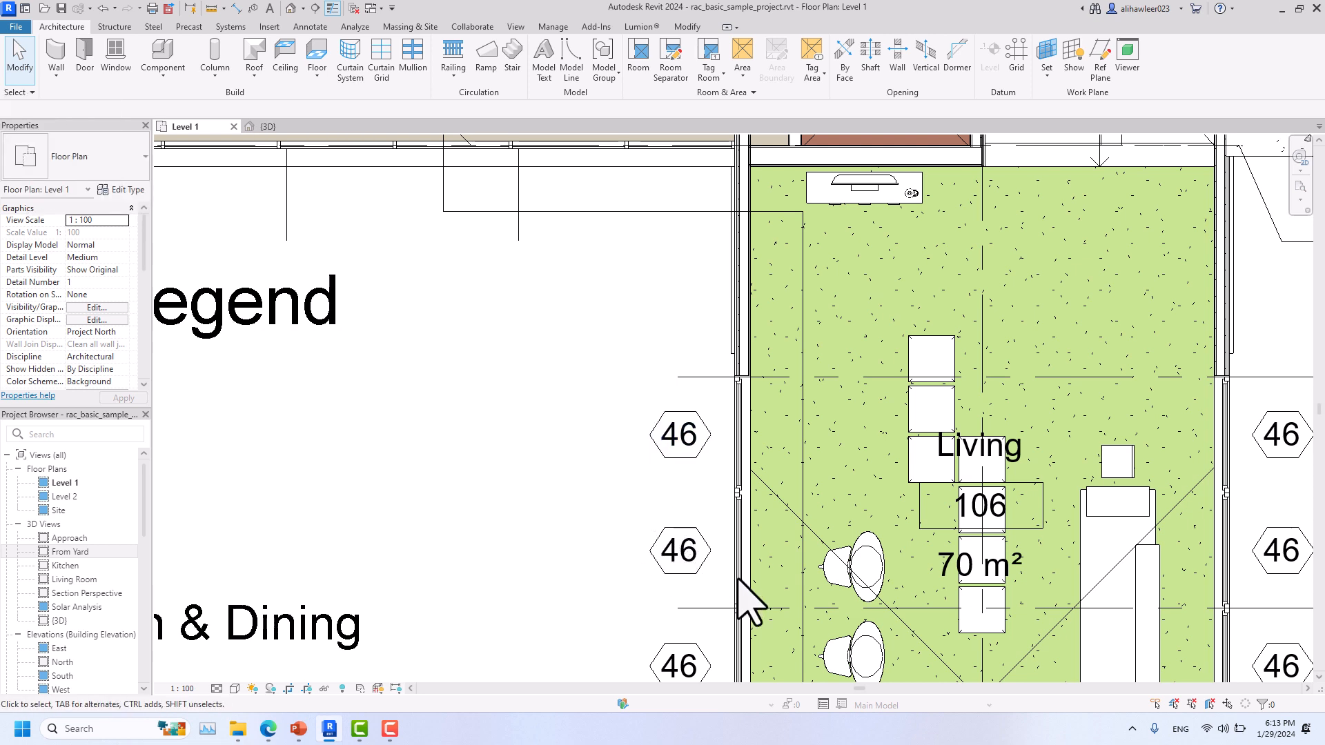
pyautogui.click(670, 455)
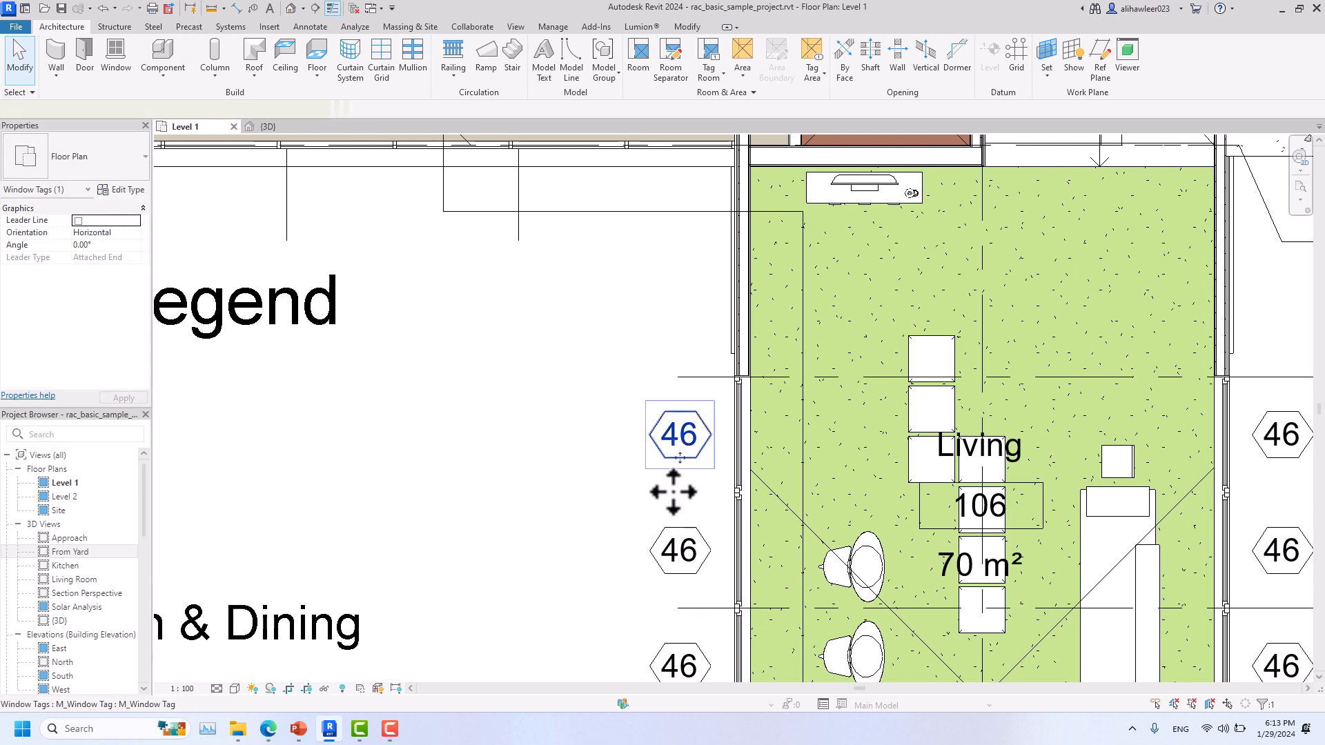
# Clear the selection, then reselect and deselect the uppermost window tag on the Living room's west side.
pyautogui.click(589, 488)
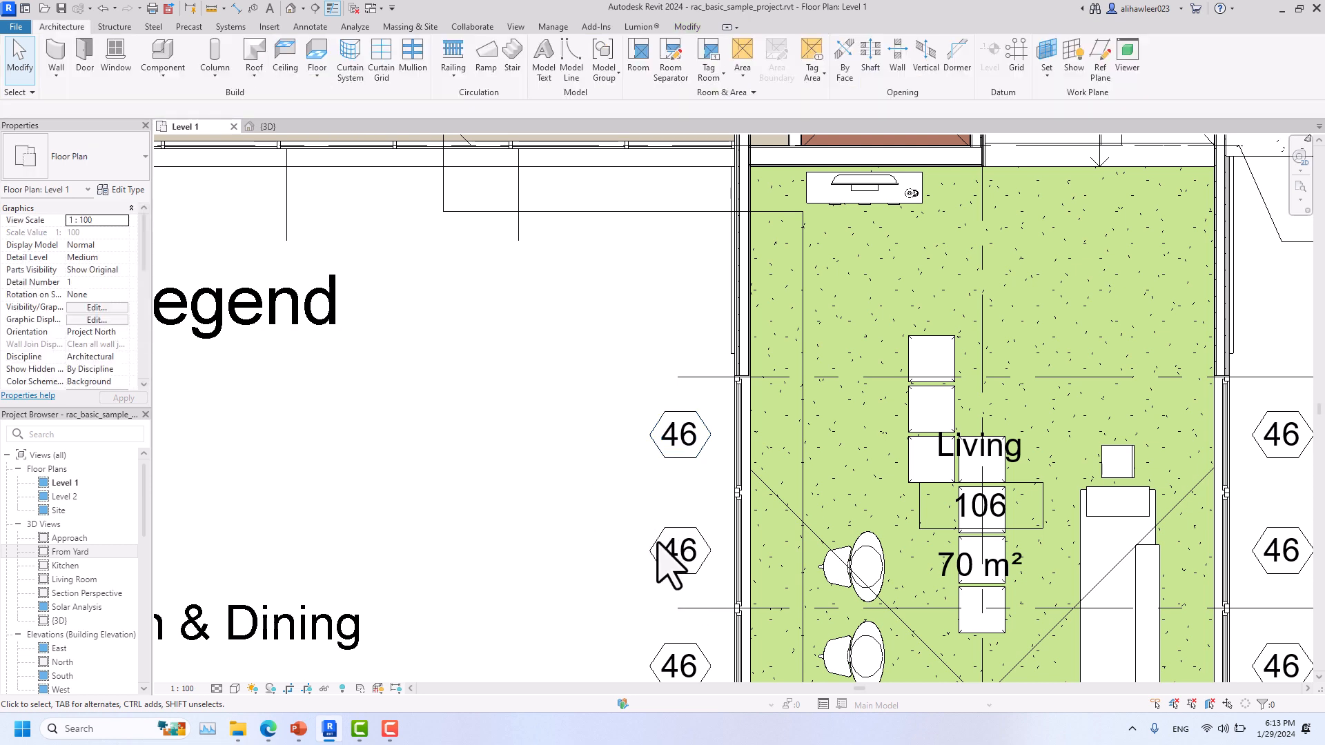
pyautogui.click(664, 459)
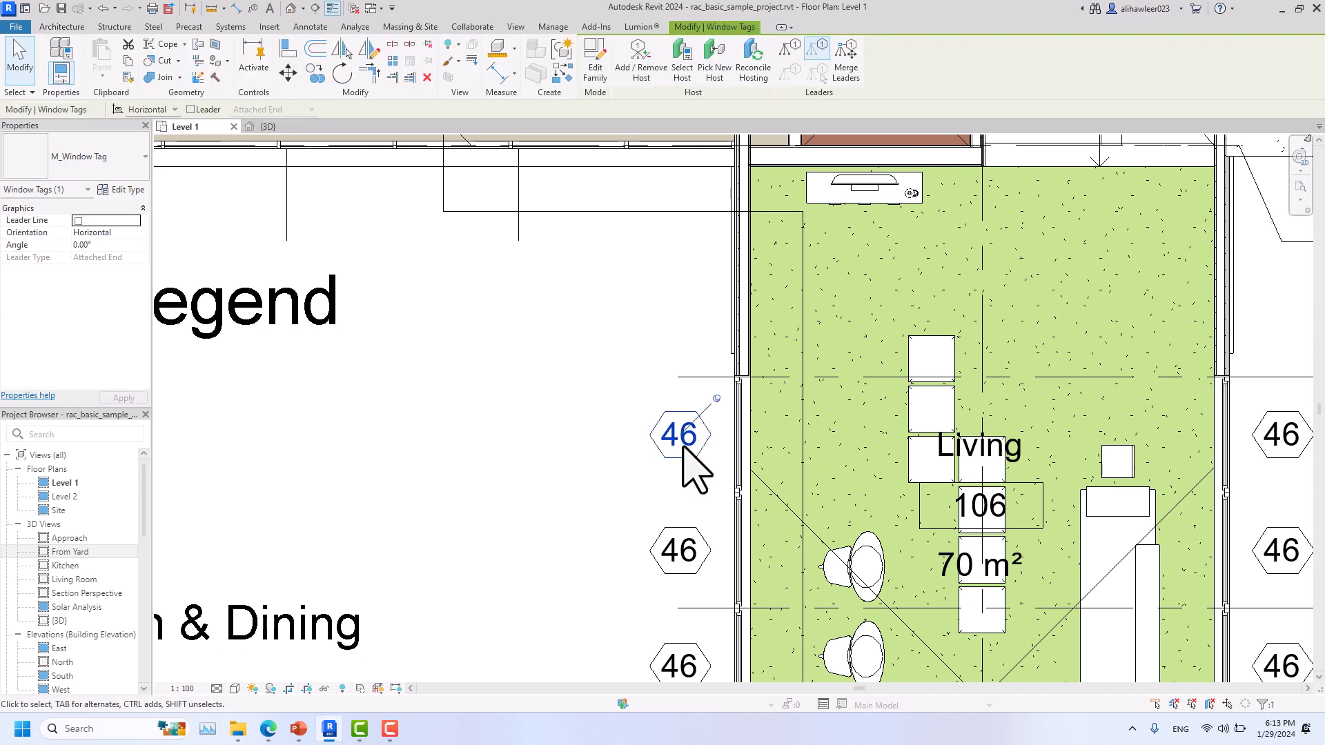
pyautogui.click(622, 423)
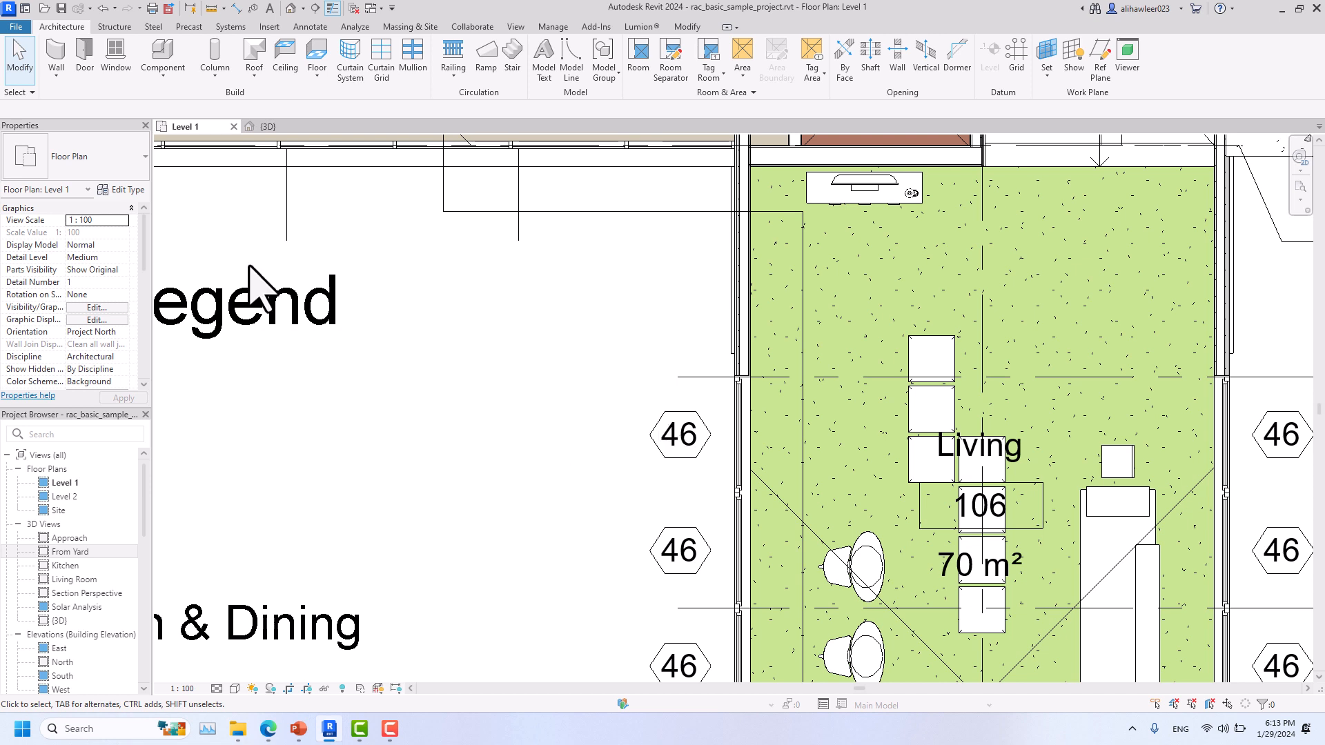
# Enable the selection of pinned elements, then select and deselect the second window tag beside the Living room.
pyautogui.click(20, 92)
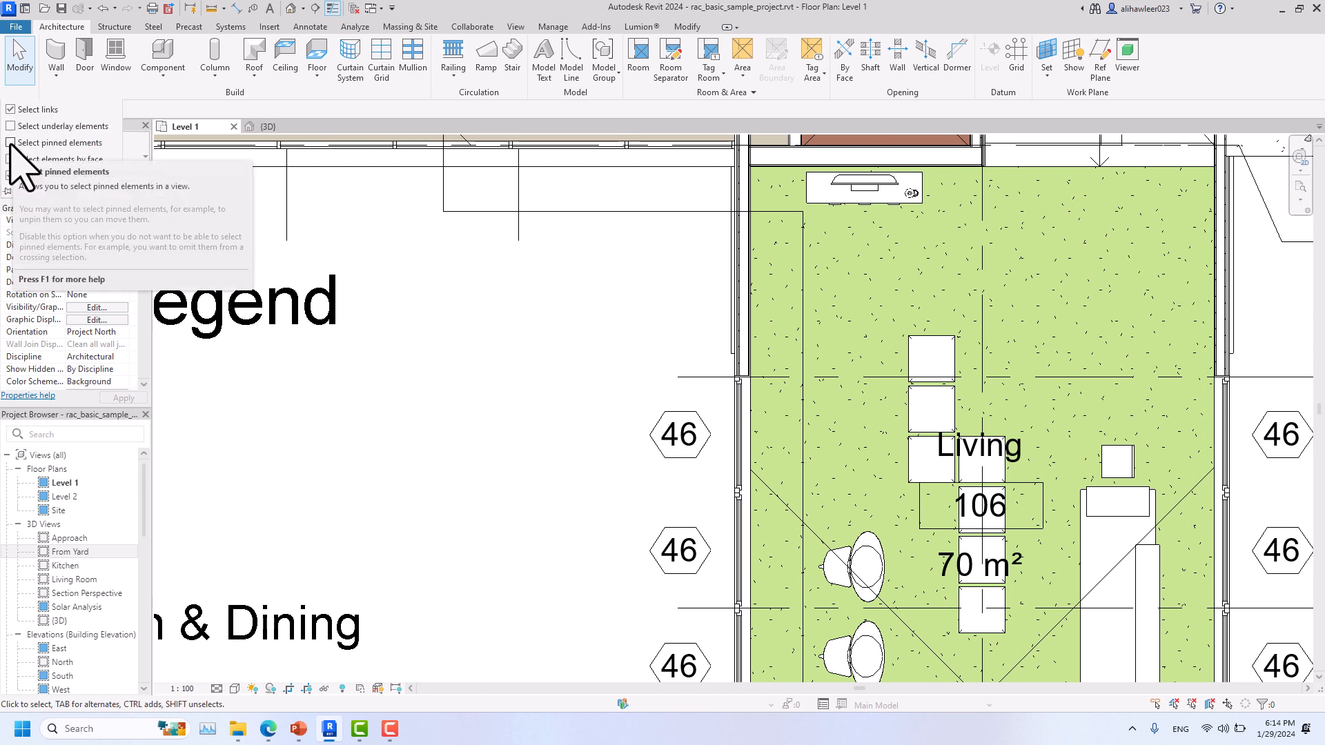
pyautogui.click(10, 143)
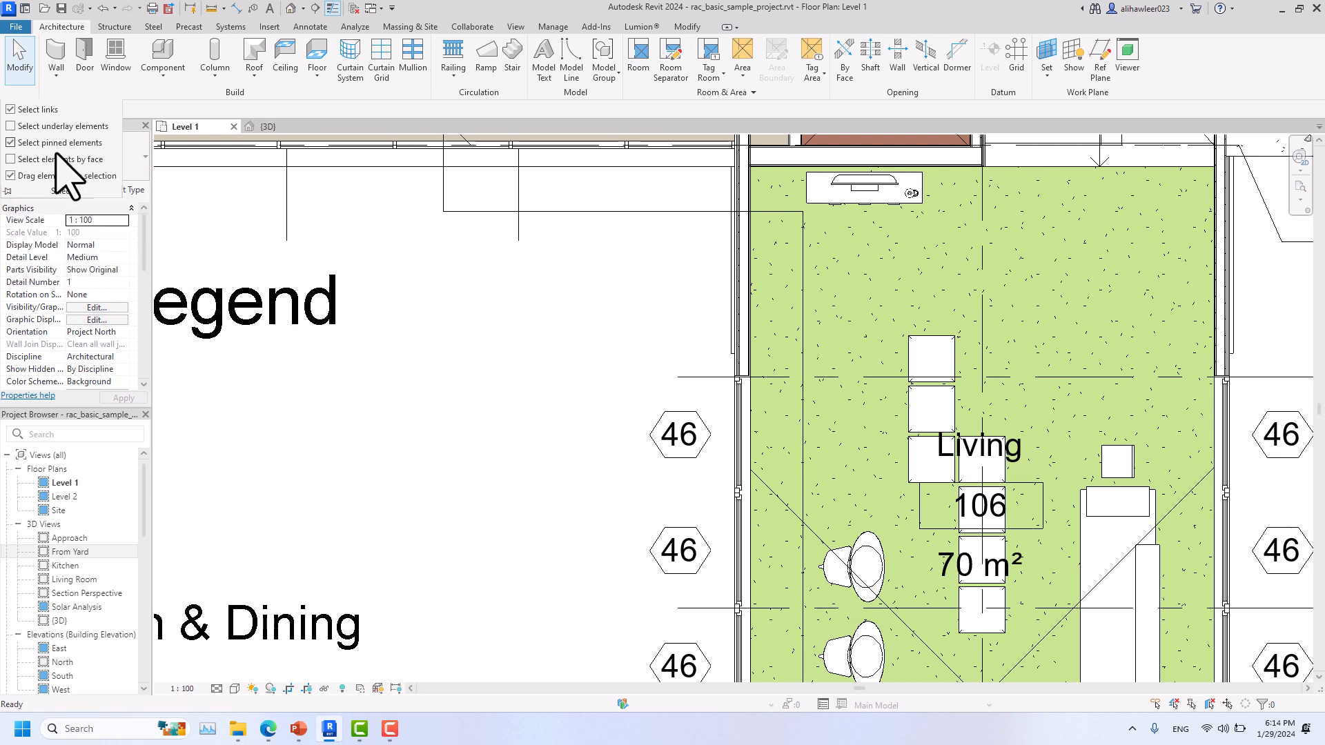
pyautogui.click(679, 549)
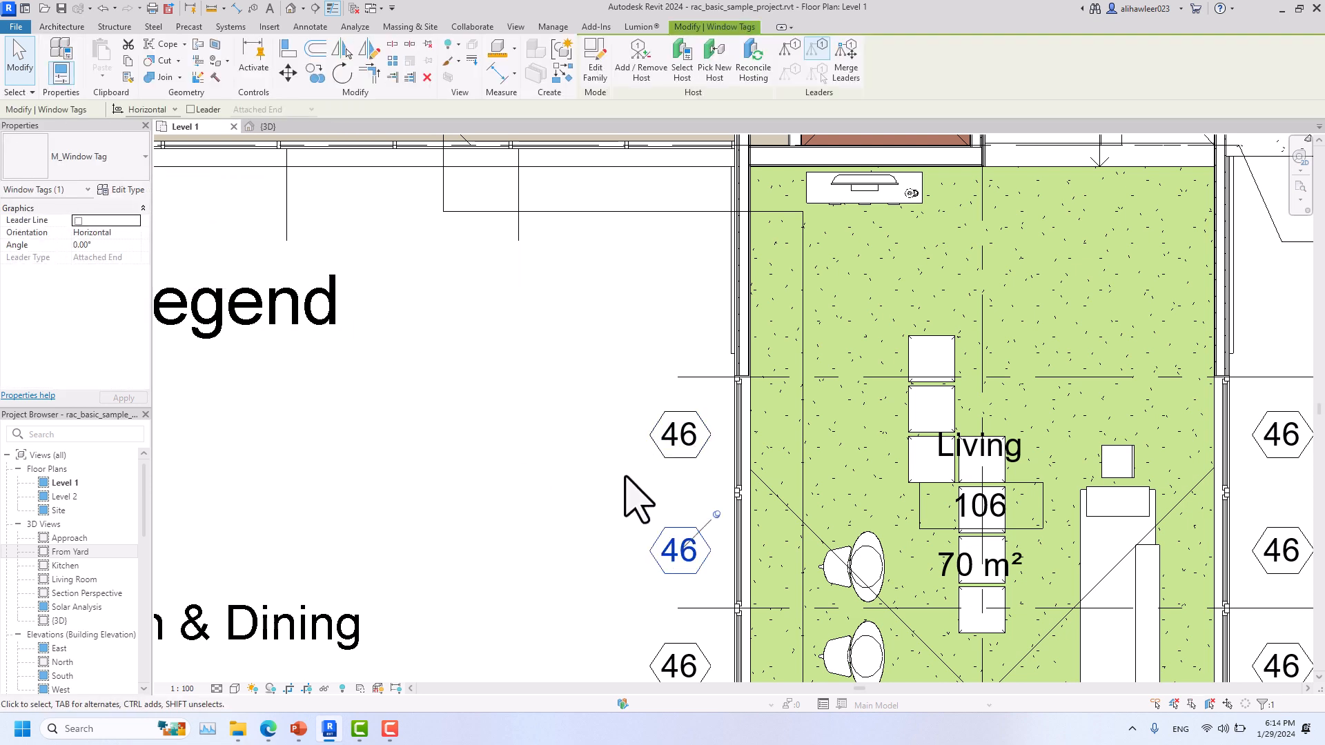
pyautogui.click(644, 395)
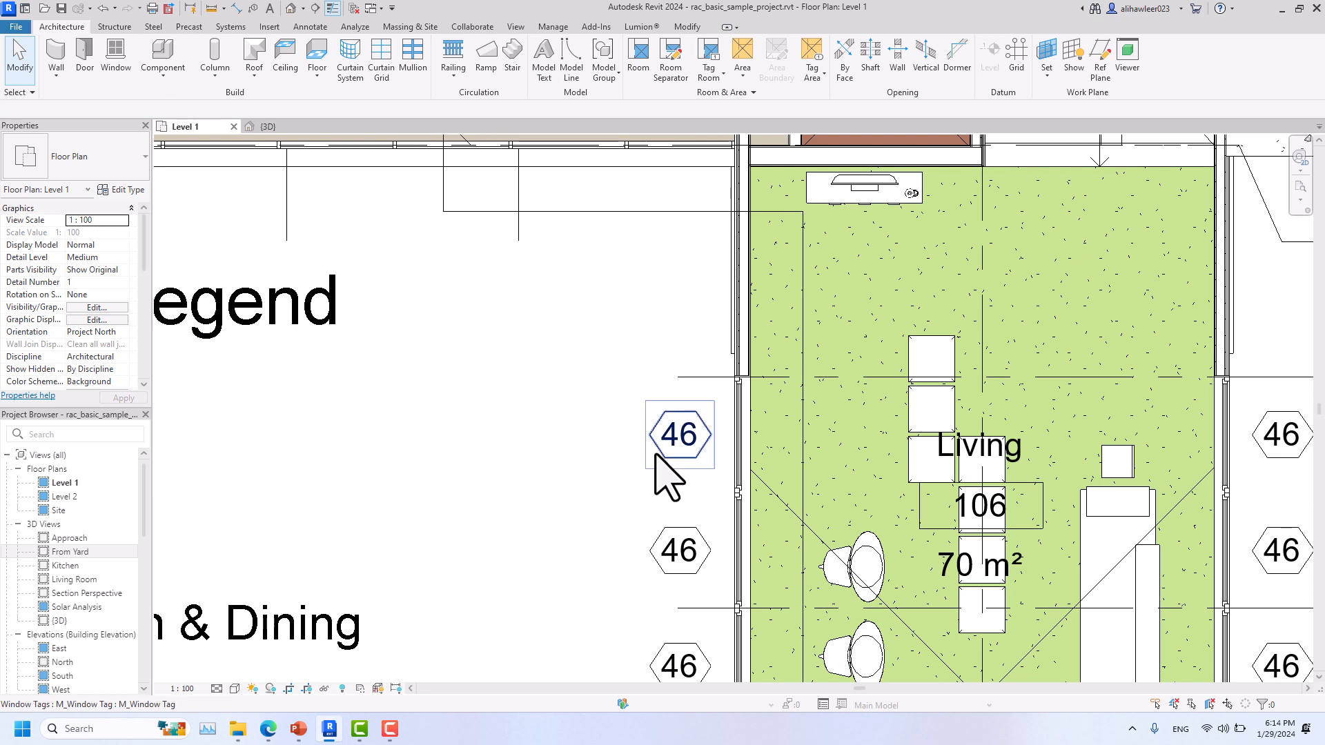
# Select the uppermost window tag on the Living room's west side and unpin it.
pyautogui.click(662, 467)
pyautogui.click(593, 504)
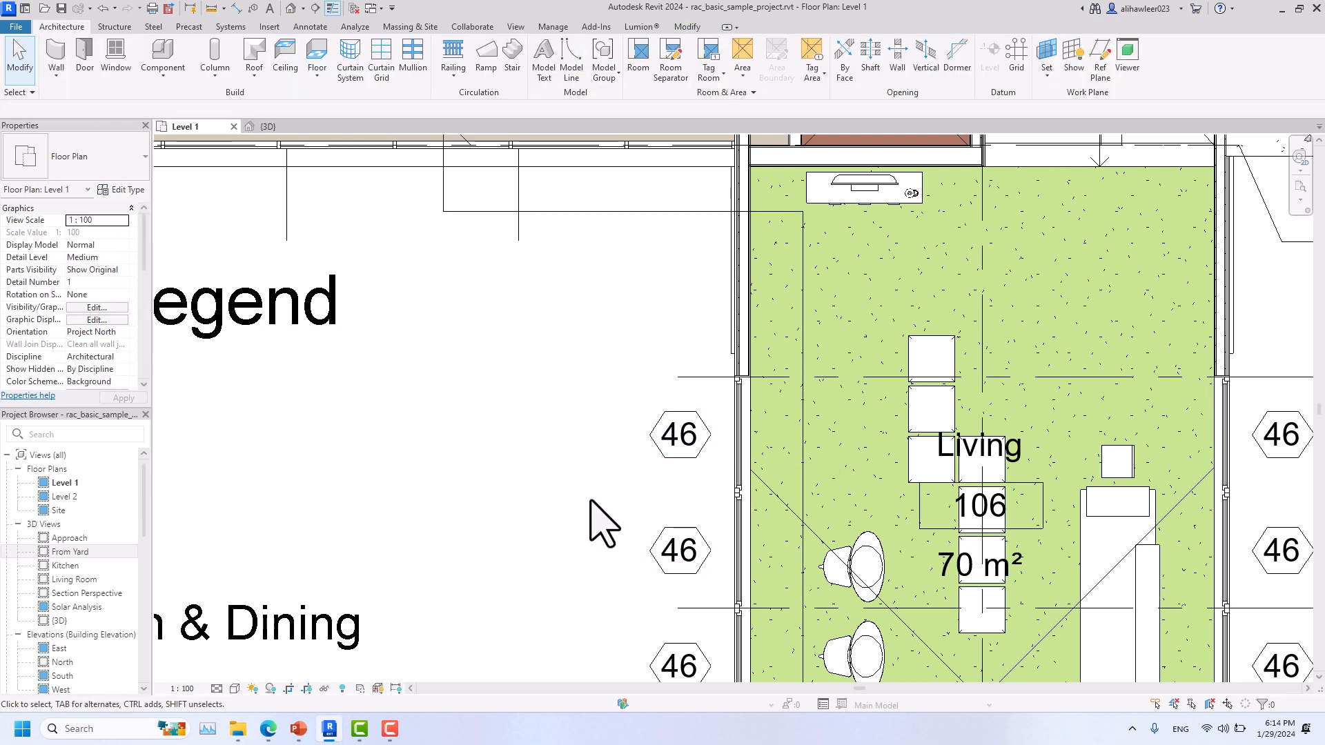
pyautogui.click(687, 466)
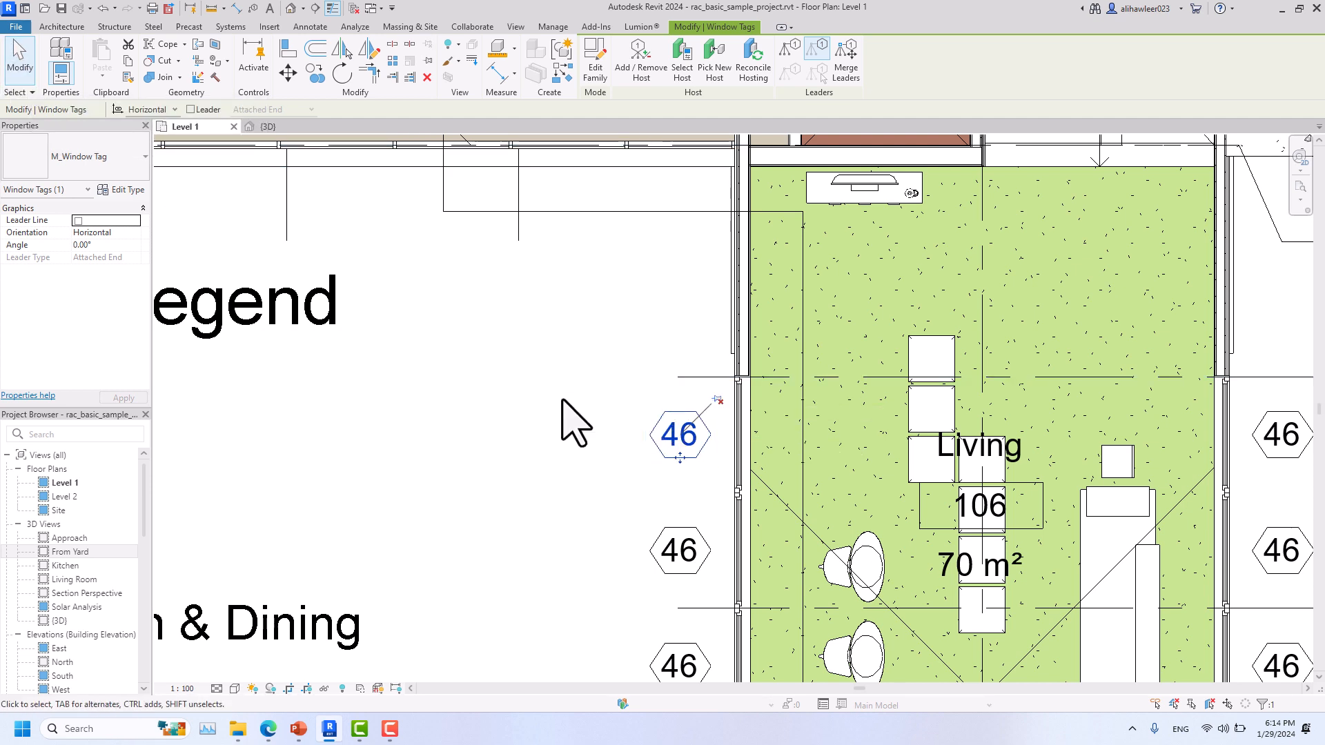
# Move the unpinned uppermost window tag away from the Living room's west wall and undo the move.
pyautogui.click(645, 444)
pyautogui.click(657, 444)
pyautogui.click(654, 429)
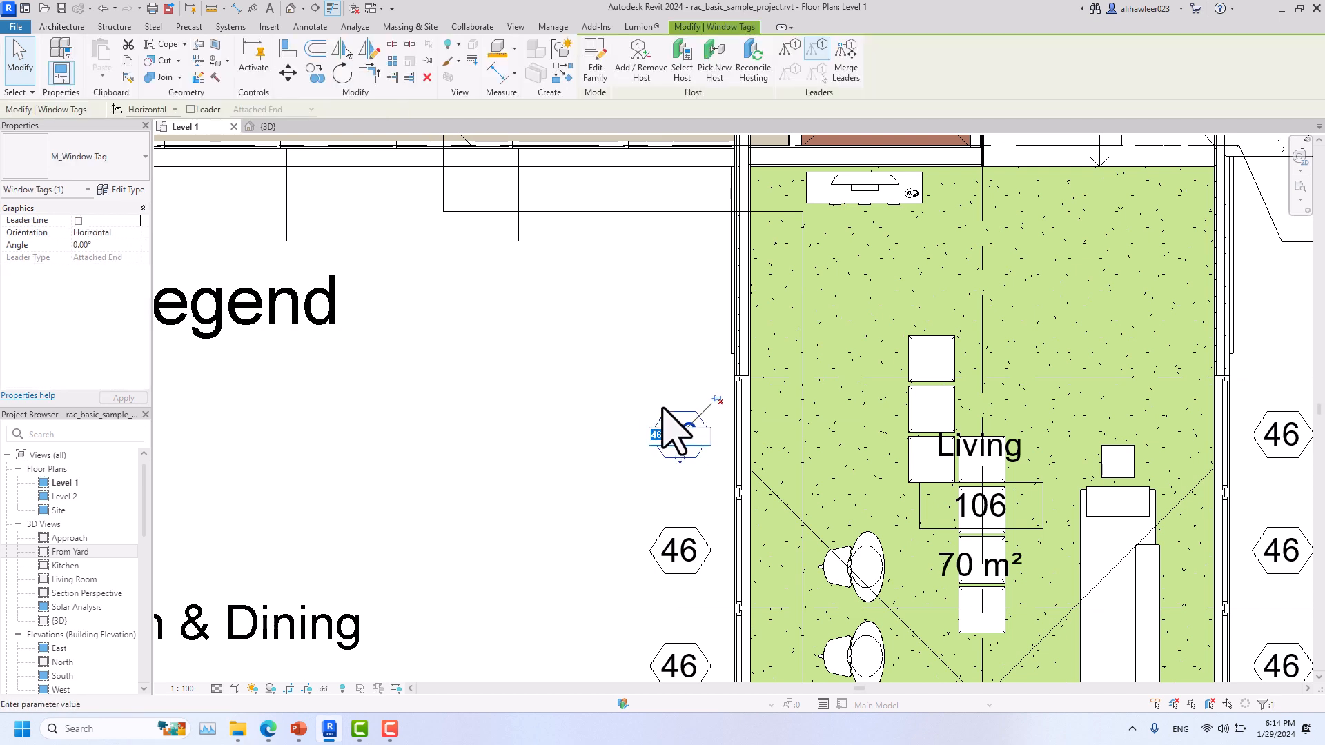
pyautogui.click(672, 432)
pyautogui.moveTo(666, 412); pyautogui.dragTo(521, 357)
pyautogui.hotkey('ctrl', 'z')
# Unpin the second window tag on the Living room's west side and clear the selection.
pyautogui.click(679, 530)
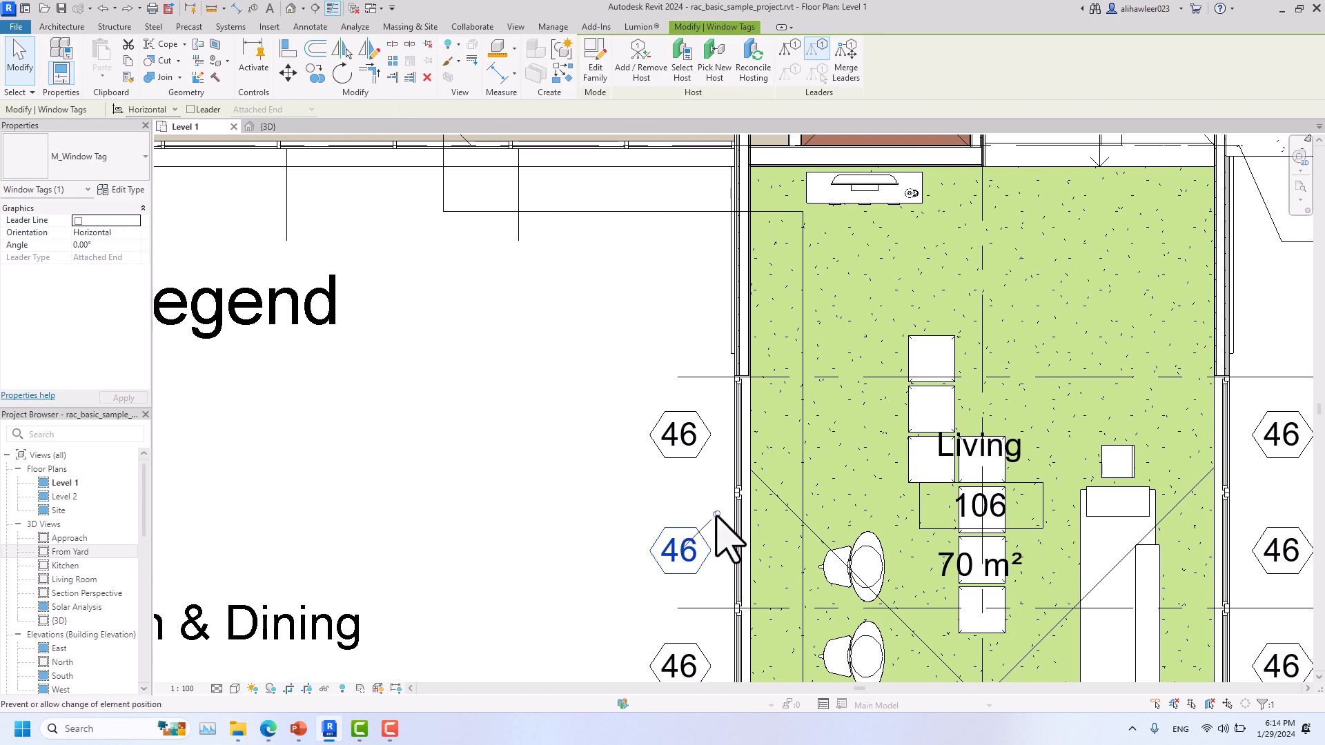
pyautogui.click(586, 449)
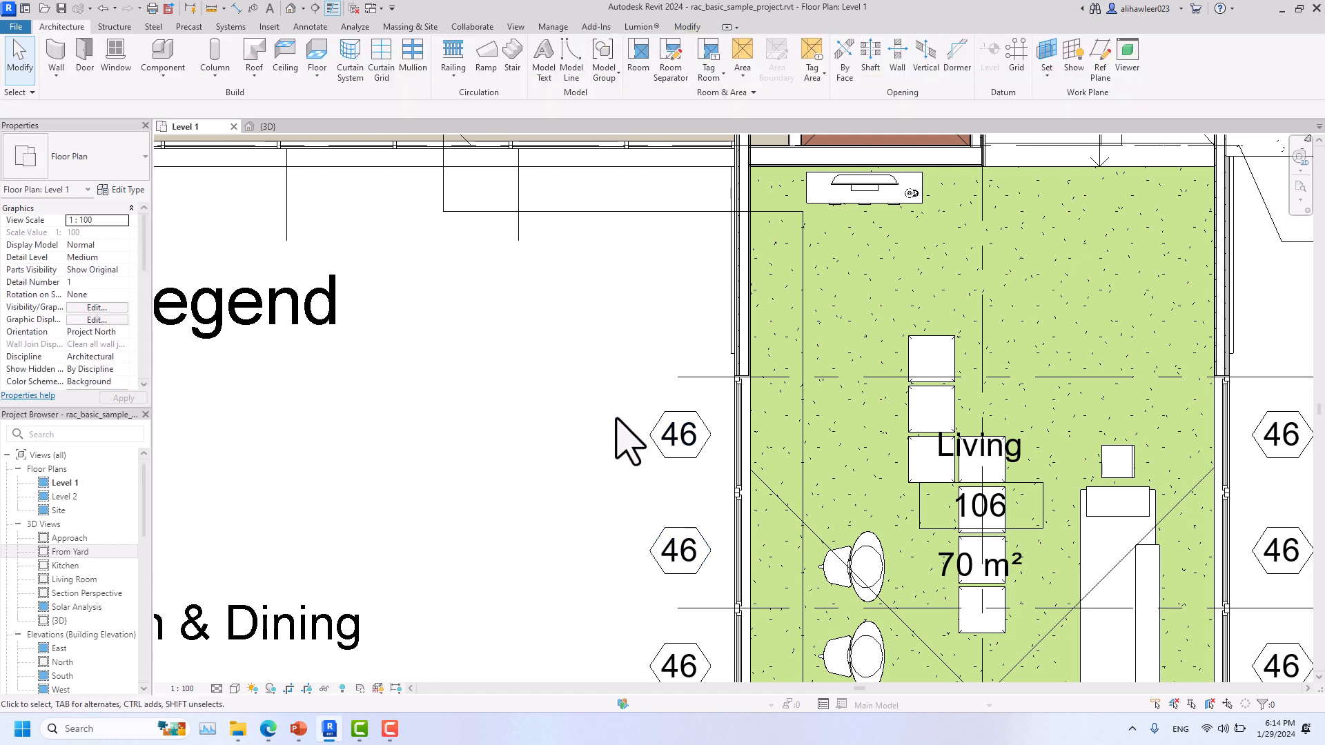
# Turn off Drag elements on selection, shift the uppermost window tag slightly away from the wall, and undo the move.
pyautogui.click(25, 95)
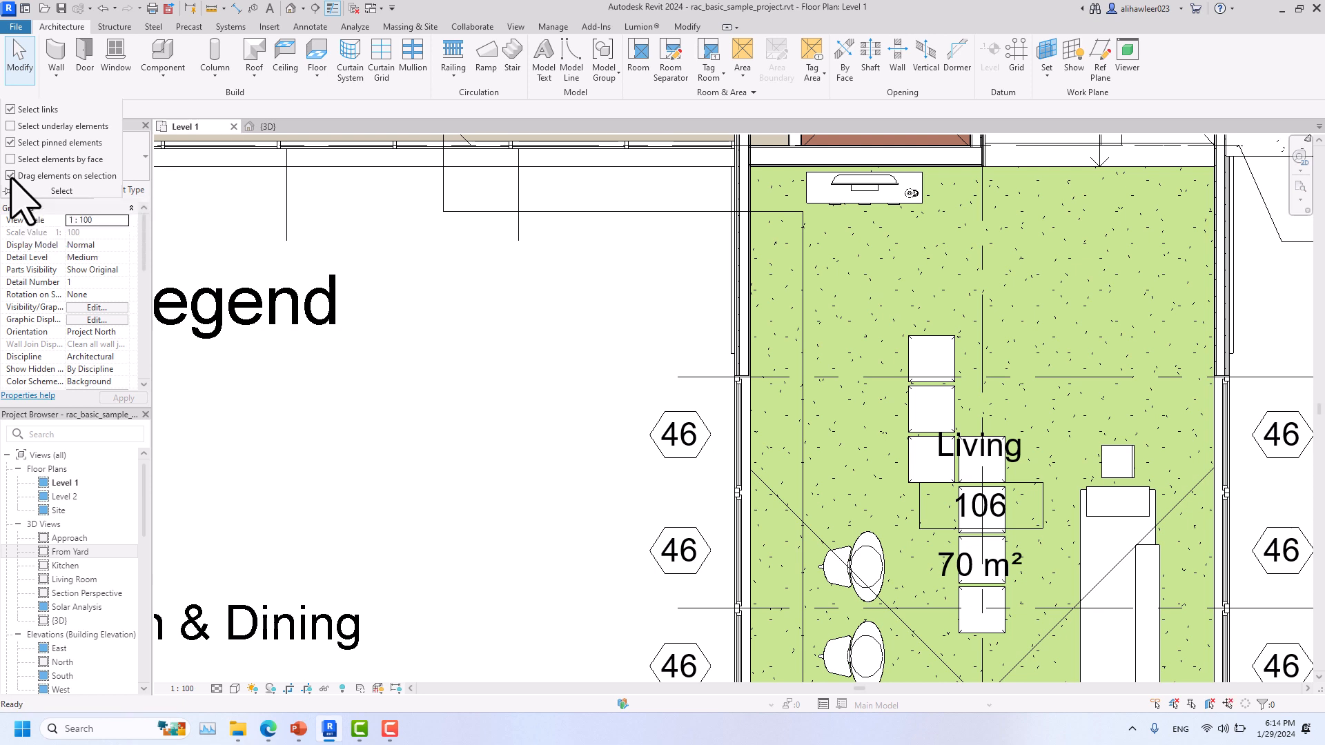
pyautogui.click(668, 442)
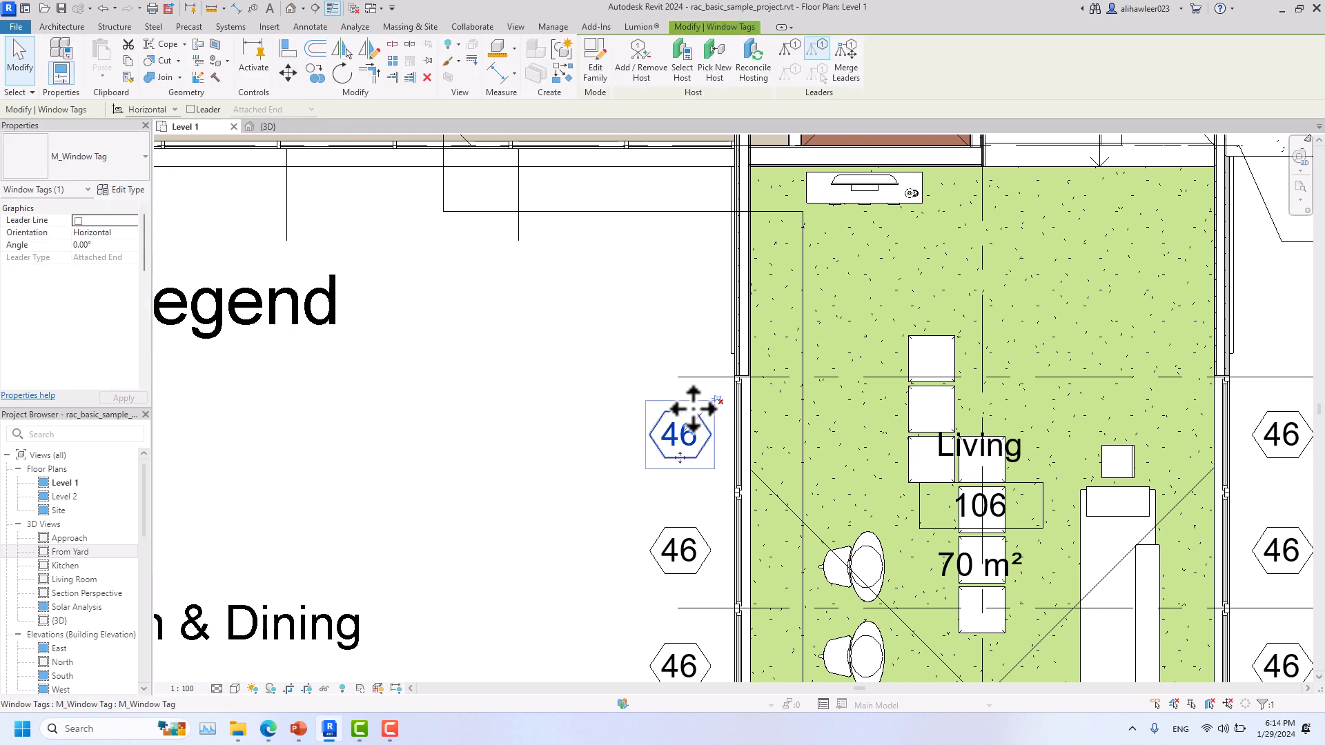
pyautogui.moveTo(687, 409)
pyautogui.mouseDown()
pyautogui.moveTo(596, 376)
pyautogui.moveTo(666, 405)
pyautogui.mouseUp()
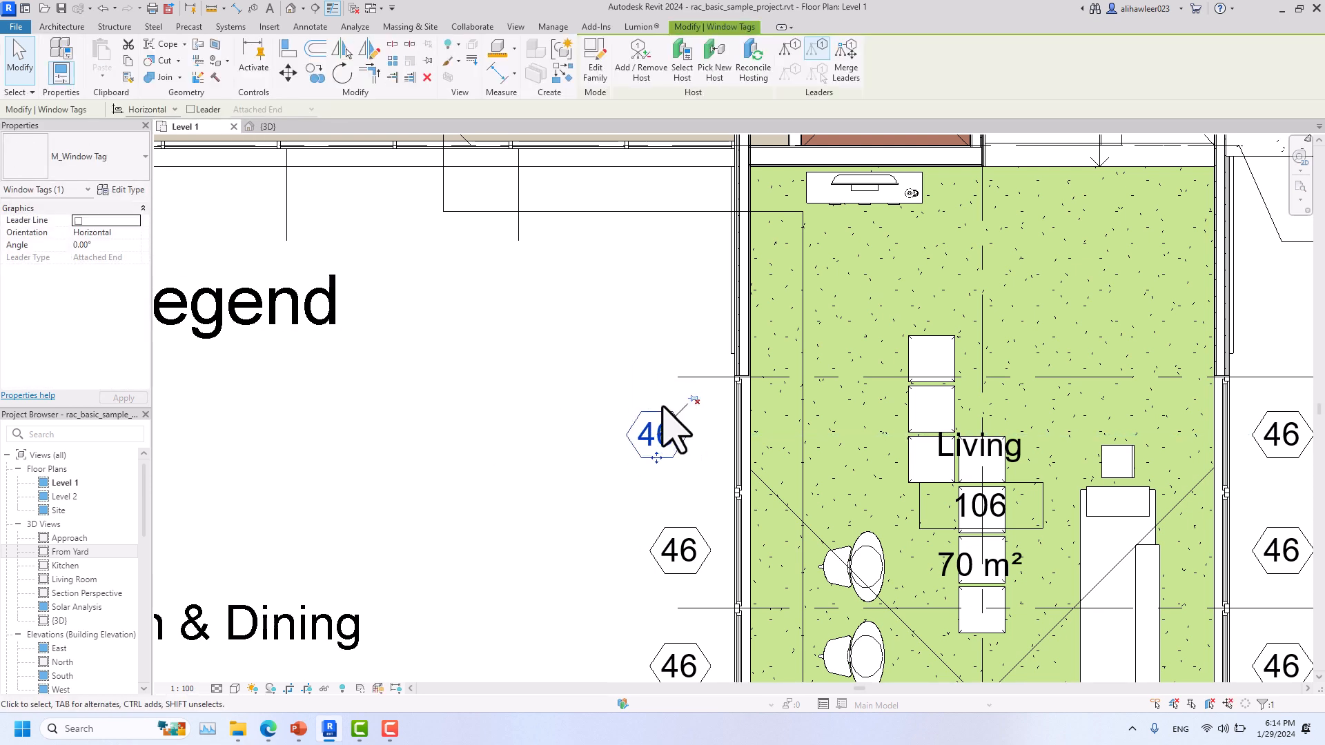
pyautogui.hotkey('ctrl', 'z')
pyautogui.click(657, 418)
pyautogui.click(473, 365)
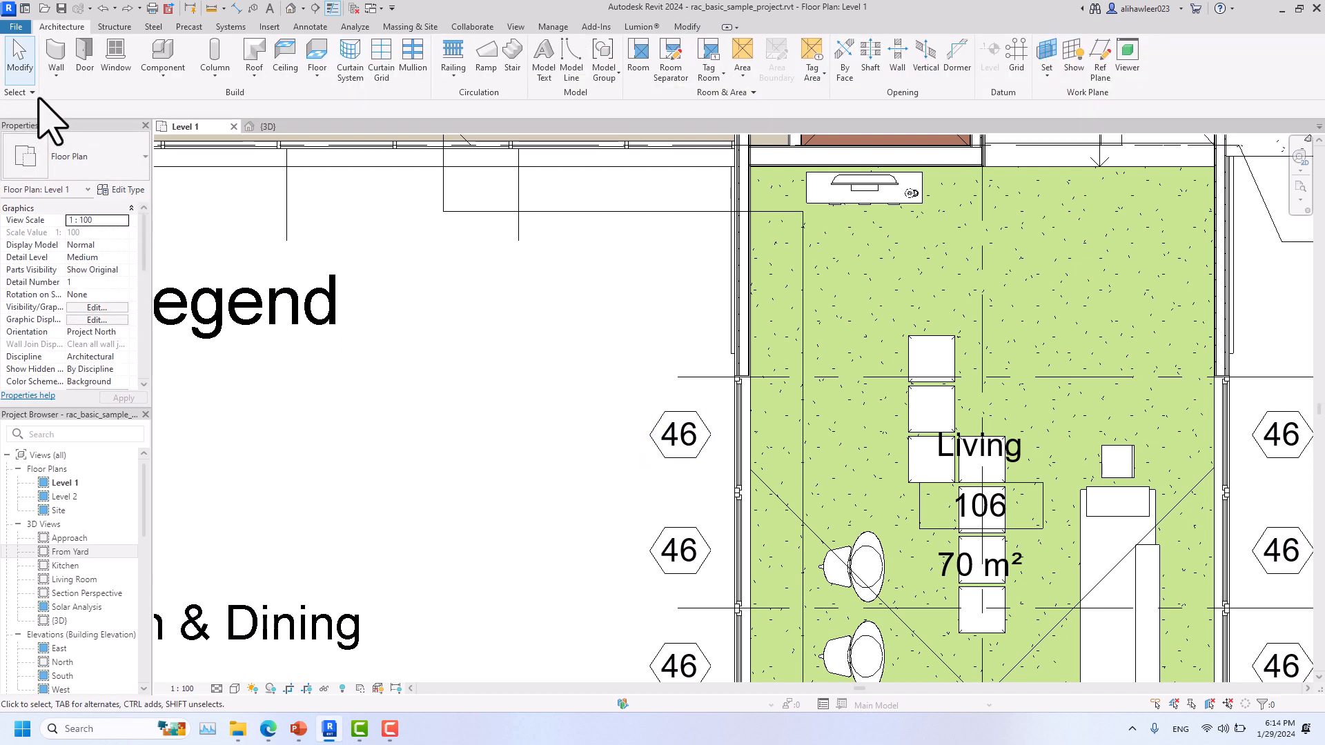
# Check the selection options, then move the selected uppermost window tag away from the wall and undo the move.
pyautogui.click(31, 95)
pyautogui.click(679, 414)
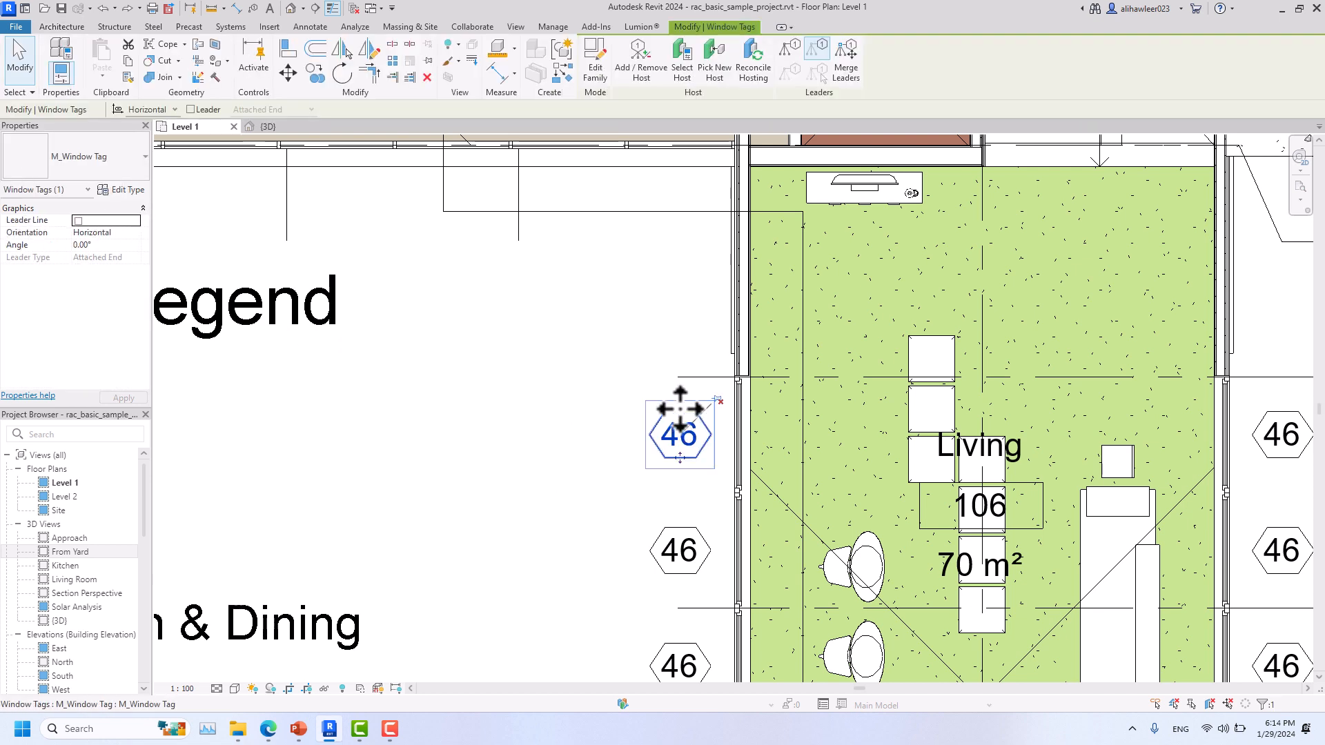
pyautogui.moveTo(678, 407); pyautogui.dragTo(522, 362)
pyautogui.hotkey('ctrl', 'z')
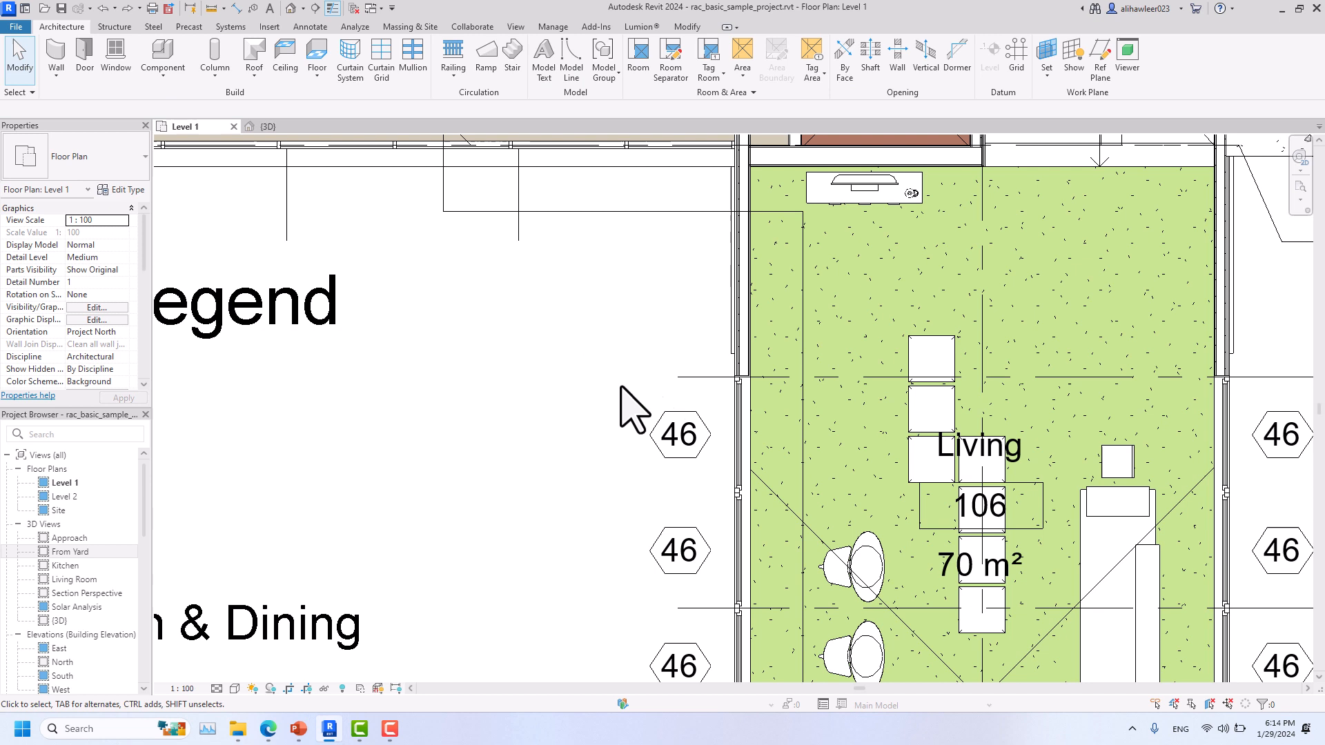
# Select the second window tag and then the uppermost one, move the uppermost by its drag control, and undo the move.
pyautogui.click(701, 413)
pyautogui.click(689, 548)
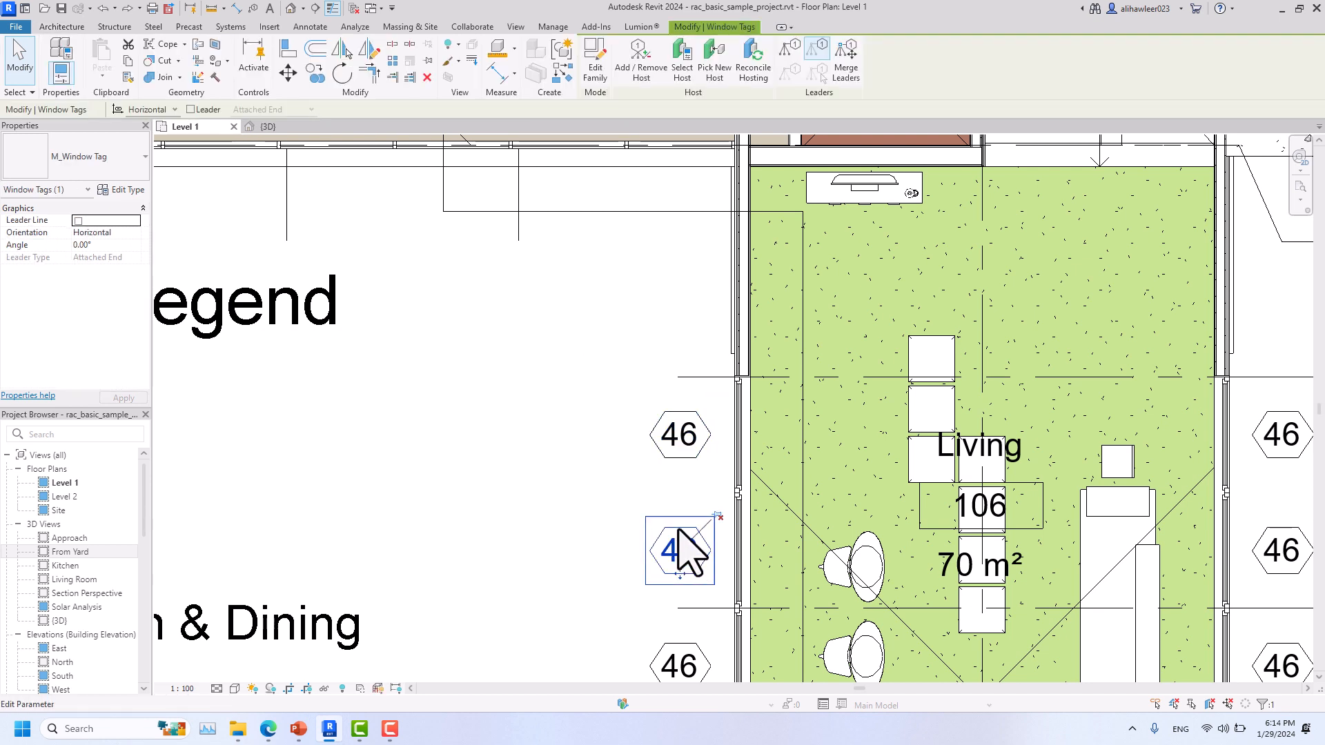
pyautogui.click(659, 461)
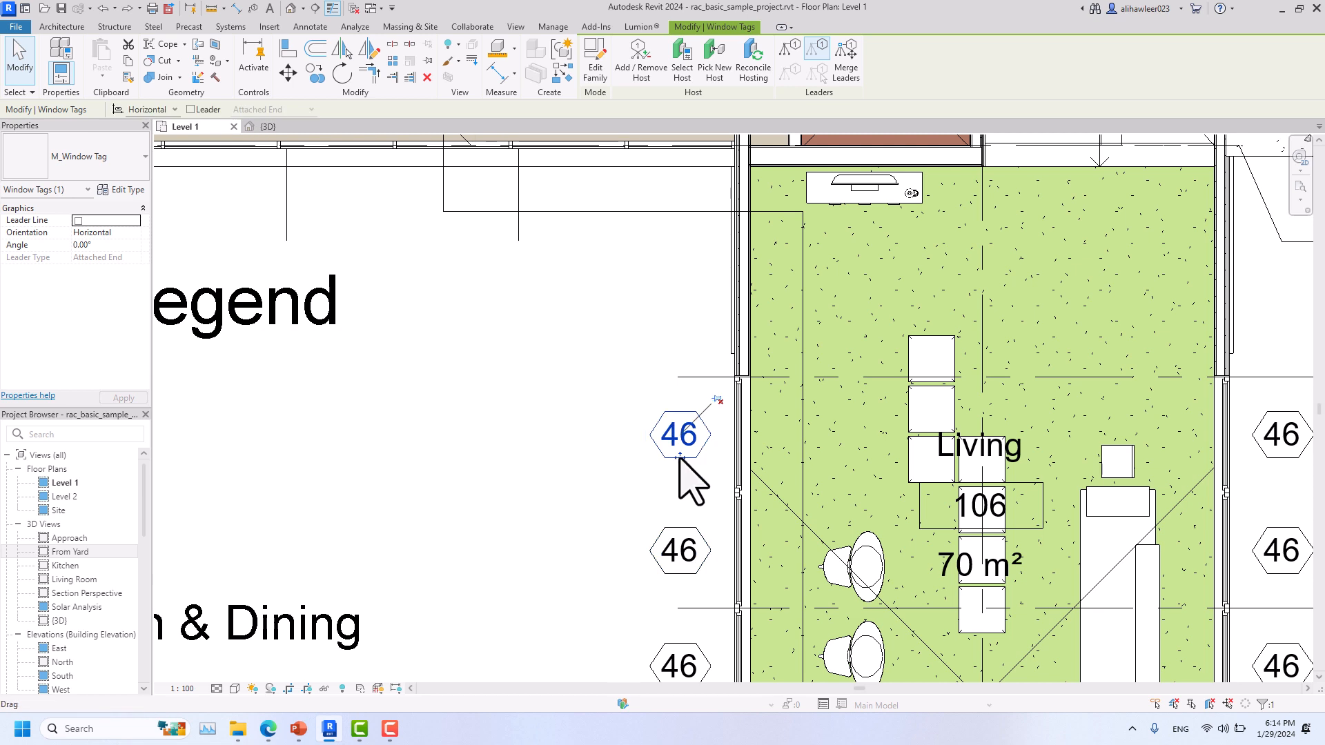
pyautogui.moveTo(670, 459); pyautogui.dragTo(478, 418)
pyautogui.hotkey('ctrl', 'z')
# Repeat moving the uppermost window tag away from the wall with its drag control, undoing each move.
pyautogui.moveTo(656, 416)
pyautogui.mouseDown()
pyautogui.moveTo(577, 411)
pyautogui.moveTo(340, 350)
pyautogui.moveTo(579, 438)
pyautogui.mouseUp()
pyautogui.moveTo(681, 463); pyautogui.dragTo(561, 439)
pyautogui.hotkey('ctrl', 'z')
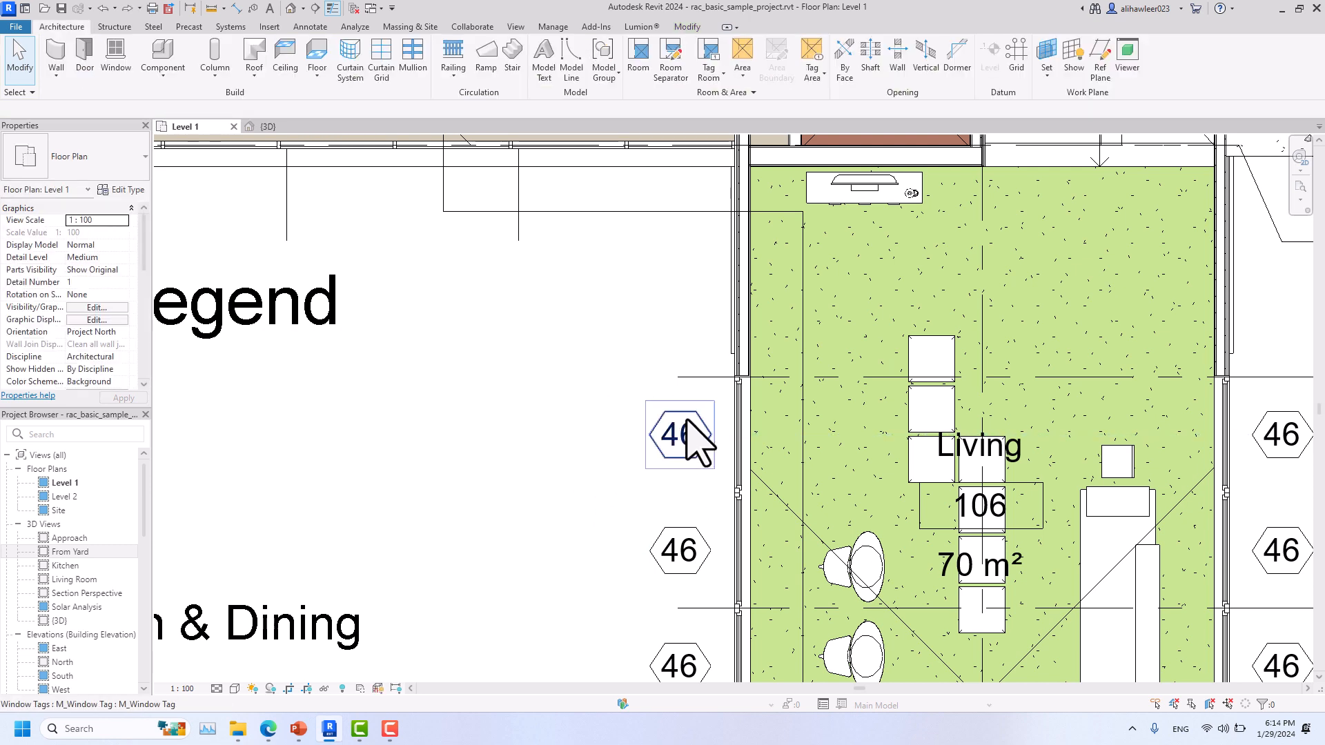
pyautogui.click(673, 424)
pyautogui.click(584, 416)
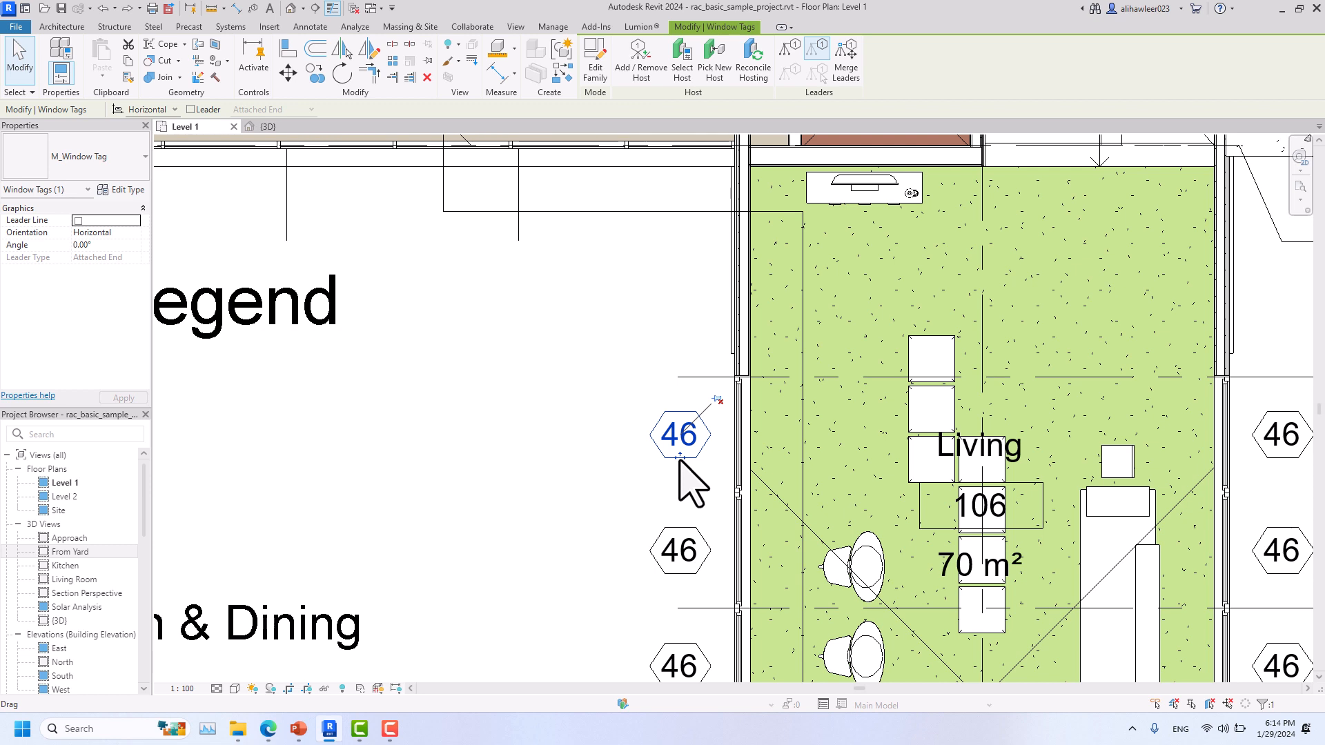
pyautogui.moveTo(680, 459); pyautogui.dragTo(427, 322)
pyautogui.hotkey('ctrl', 'z')
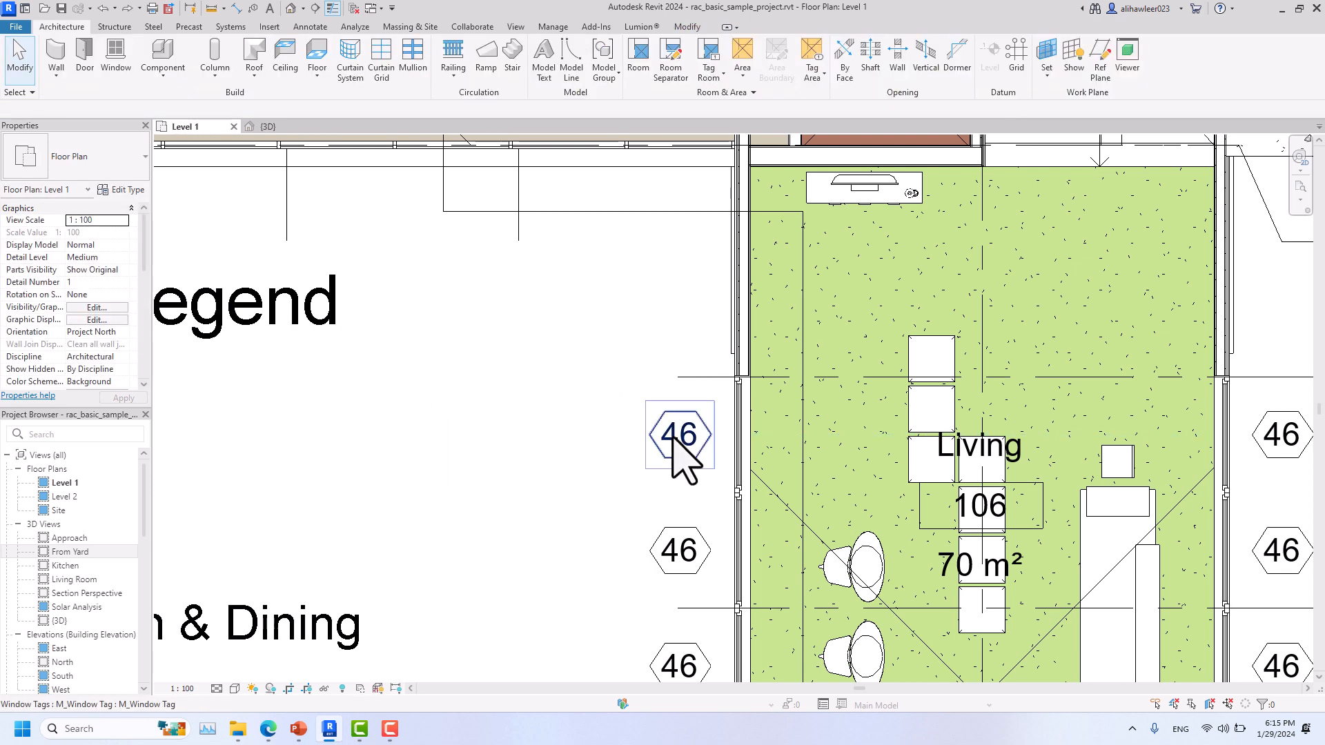
# Turn Drag elements on selection back on, move the uppermost window tag toward the room legend heading, and revert the move.
pyautogui.click(17, 92)
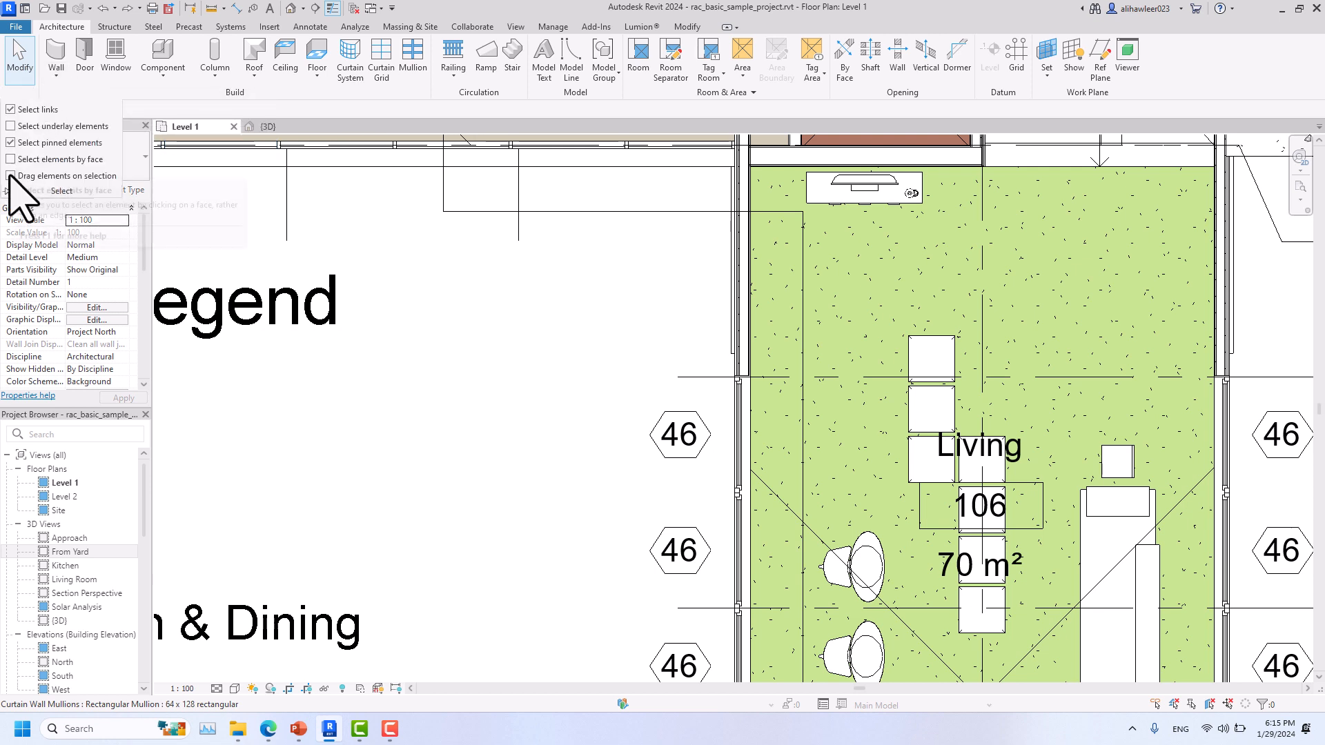
pyautogui.click(10, 175)
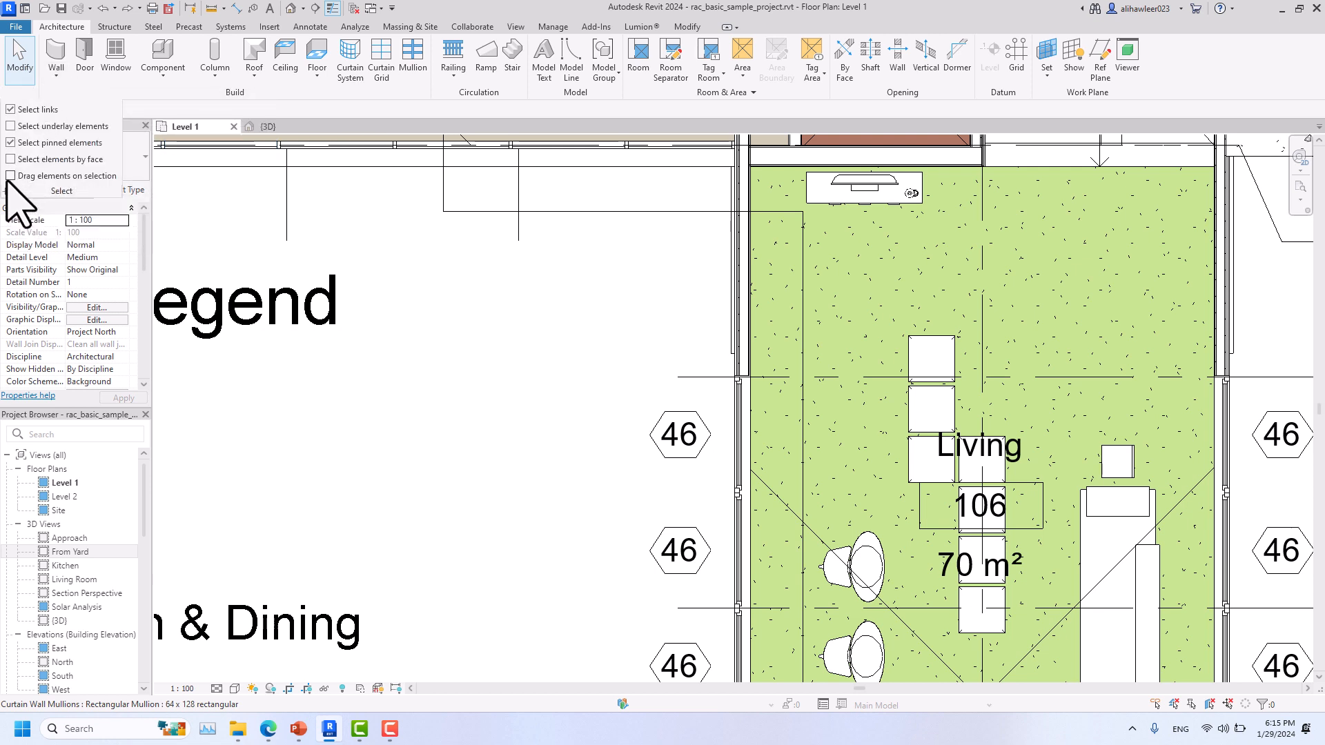
pyautogui.click(683, 438)
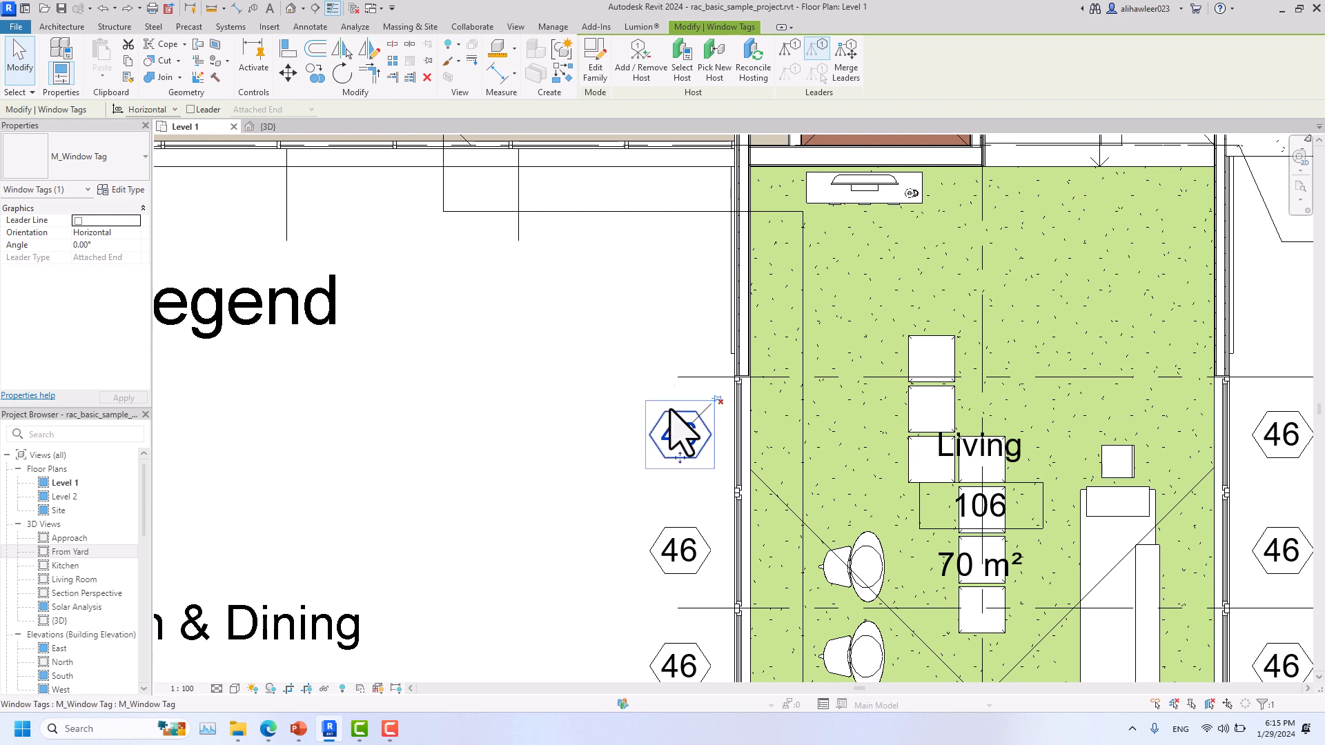
pyautogui.moveTo(681, 428); pyautogui.dragTo(417, 271)
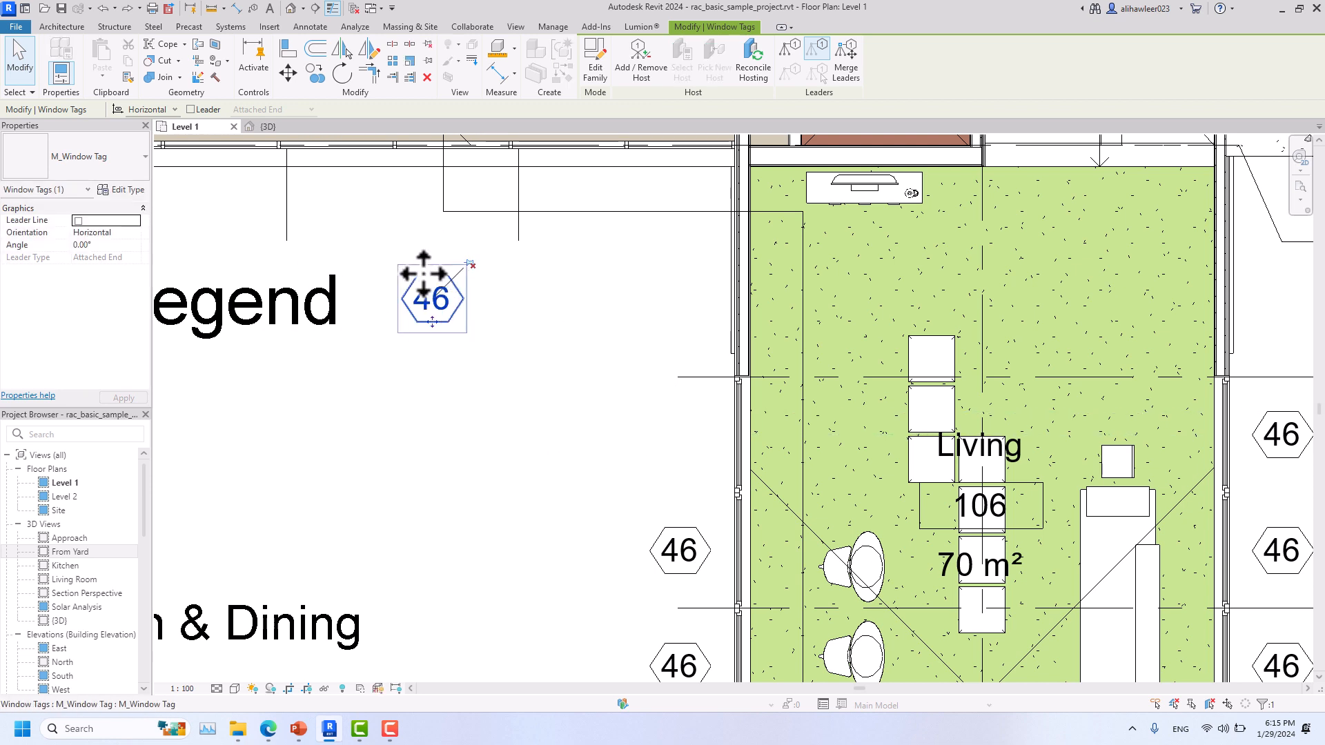
pyautogui.press('Escape')
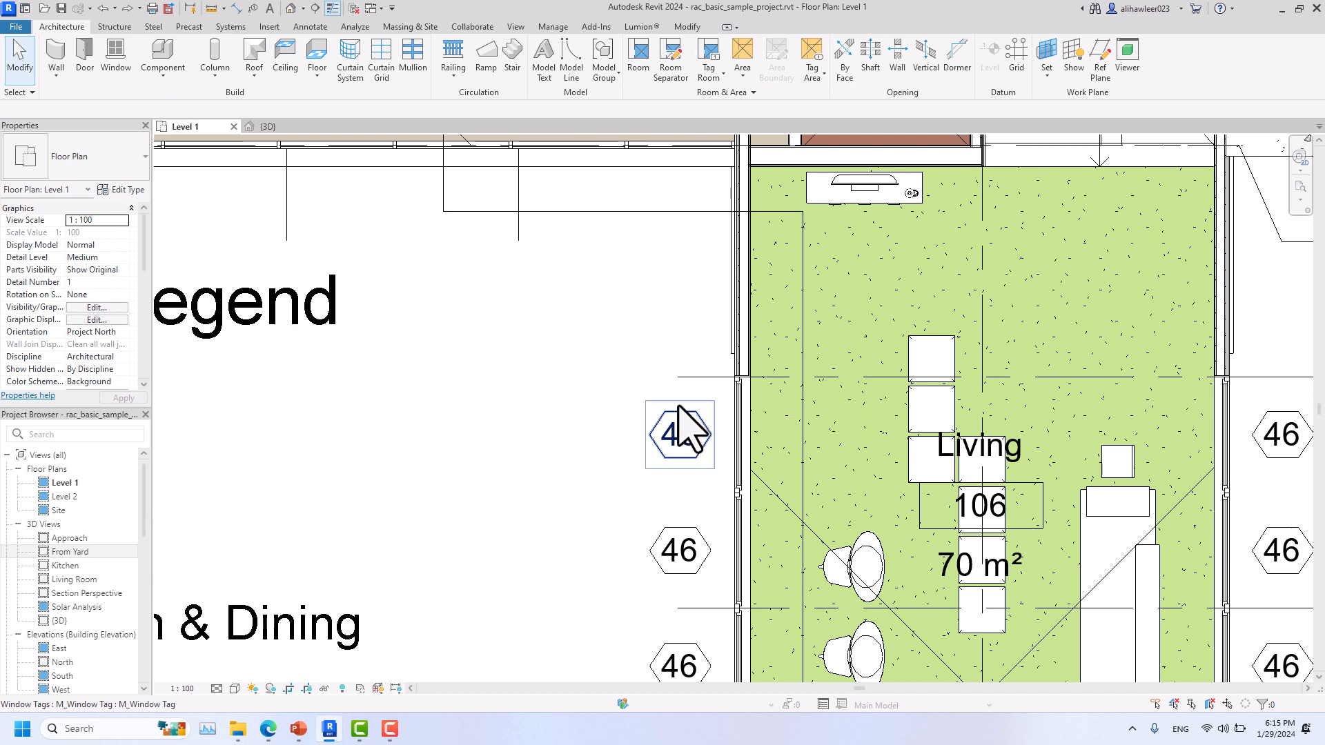
# Move the uppermost window tag right beside the room legend heading and undo the move.
pyautogui.click(675, 441)
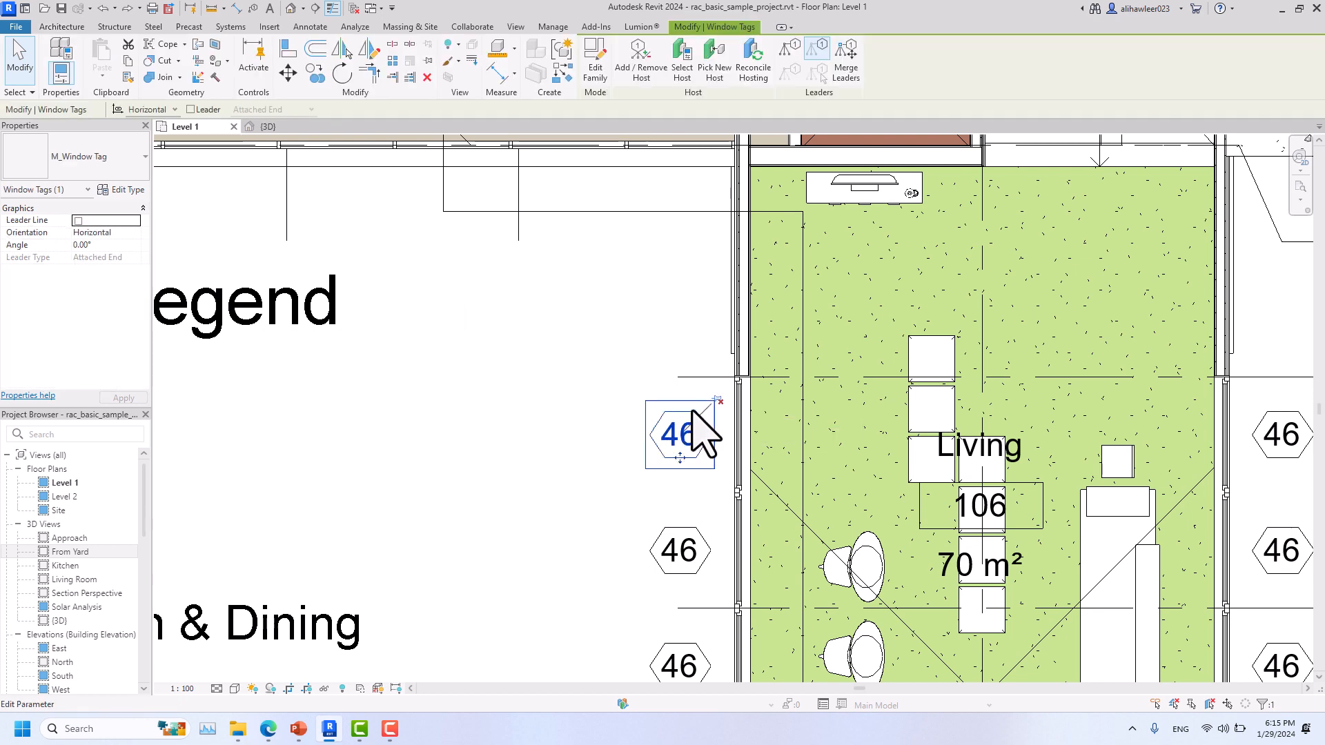
pyautogui.moveTo(692, 412); pyautogui.dragTo(387, 285)
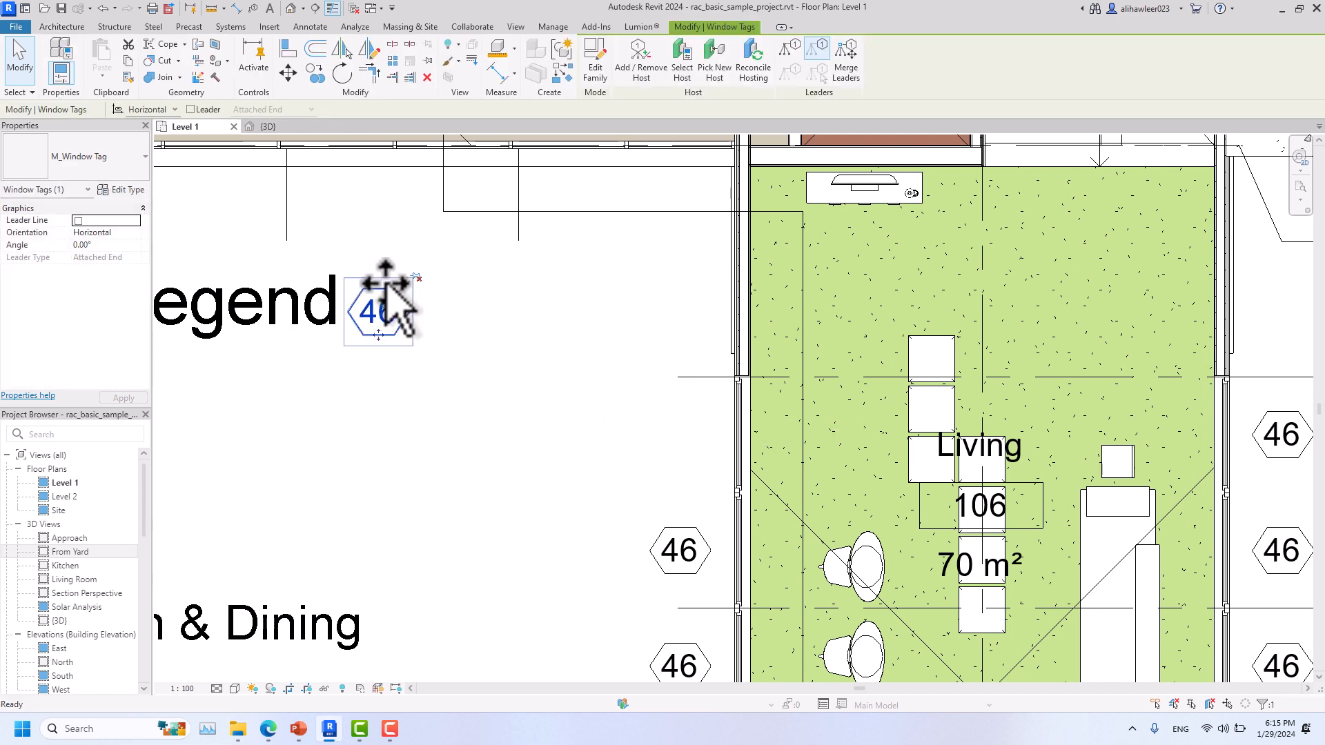
pyautogui.hotkey('ctrl', 'z')
# Review the selection options, then move the uppermost window tag near the room legend heading once more and undo it.
pyautogui.click(32, 92)
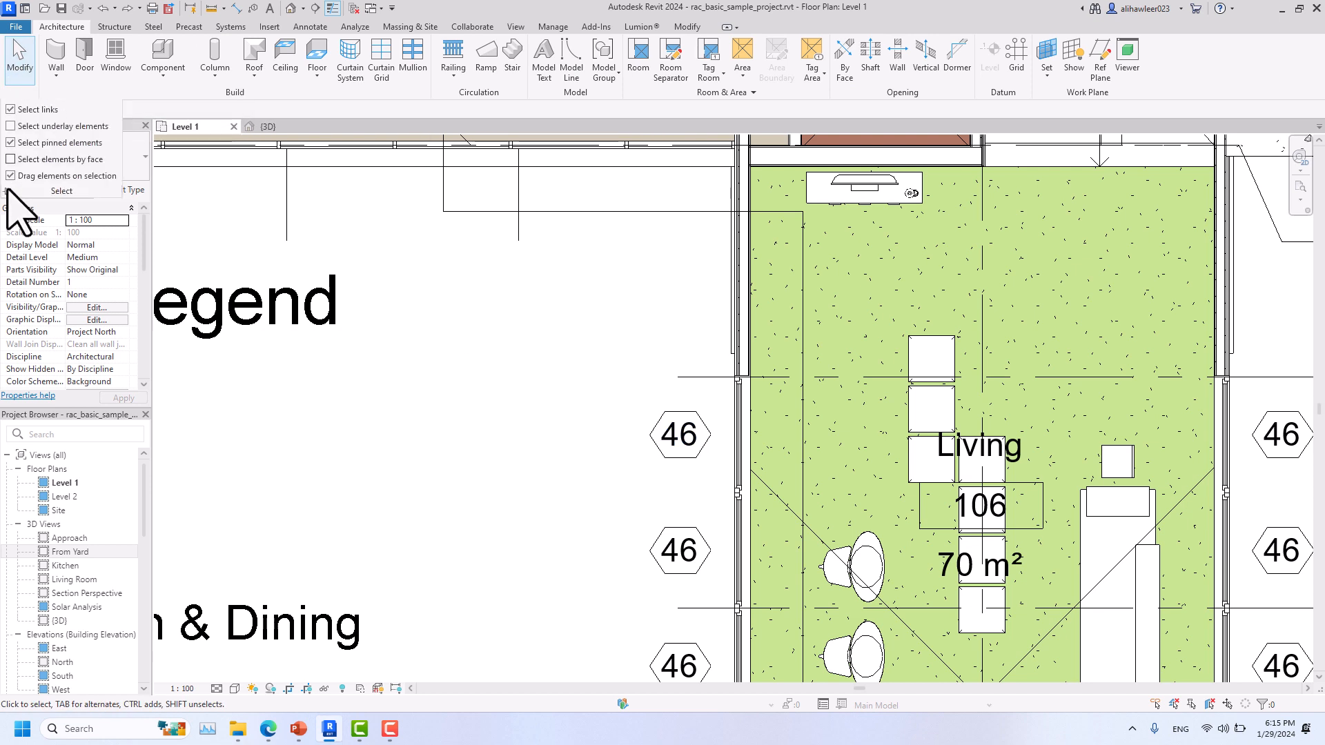
pyautogui.click(677, 435)
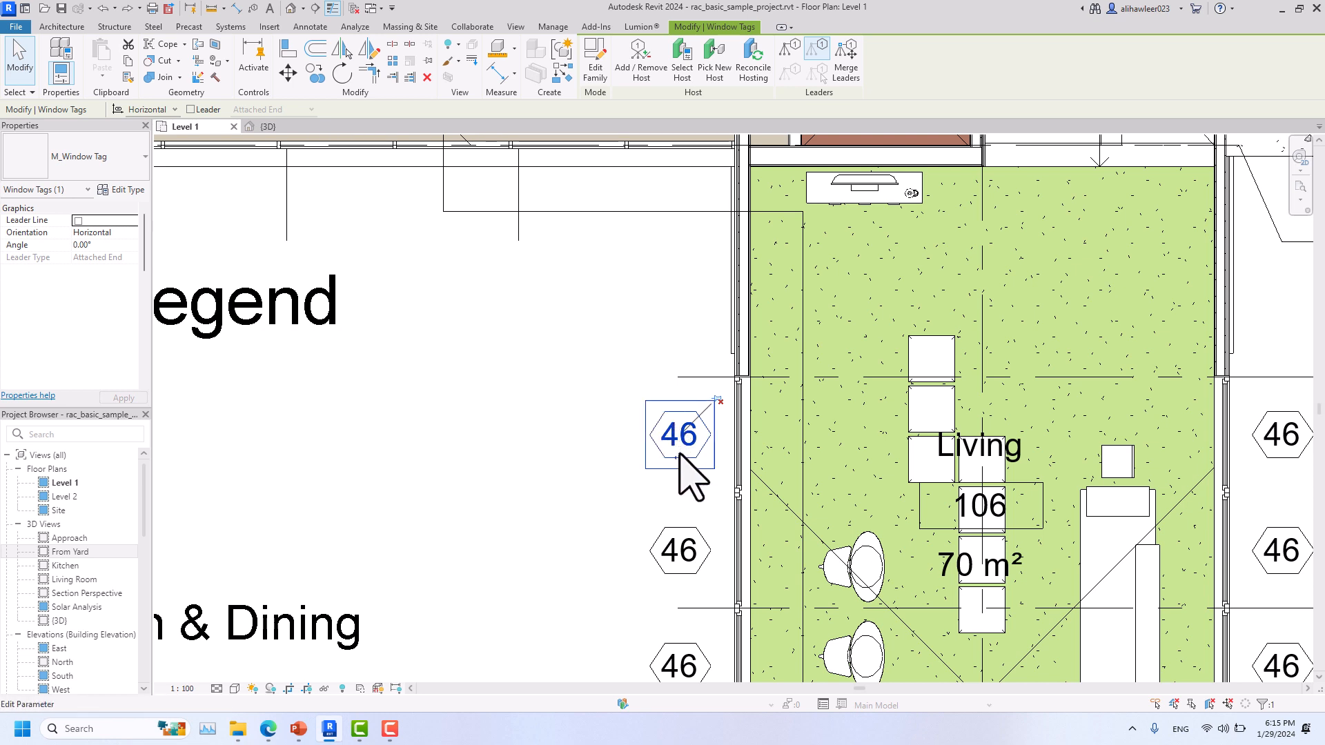
pyautogui.moveTo(679, 456); pyautogui.dragTo(450, 301)
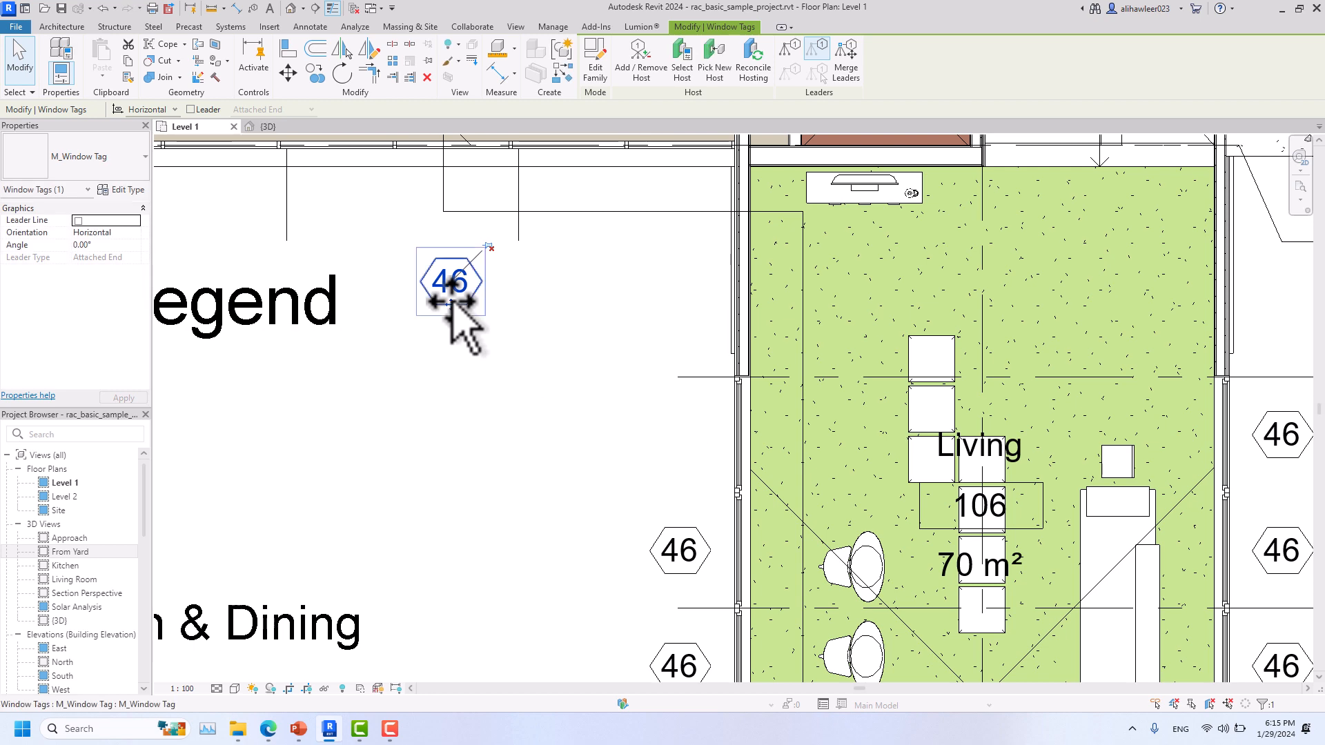
pyautogui.hotkey('ctrl', 'z')
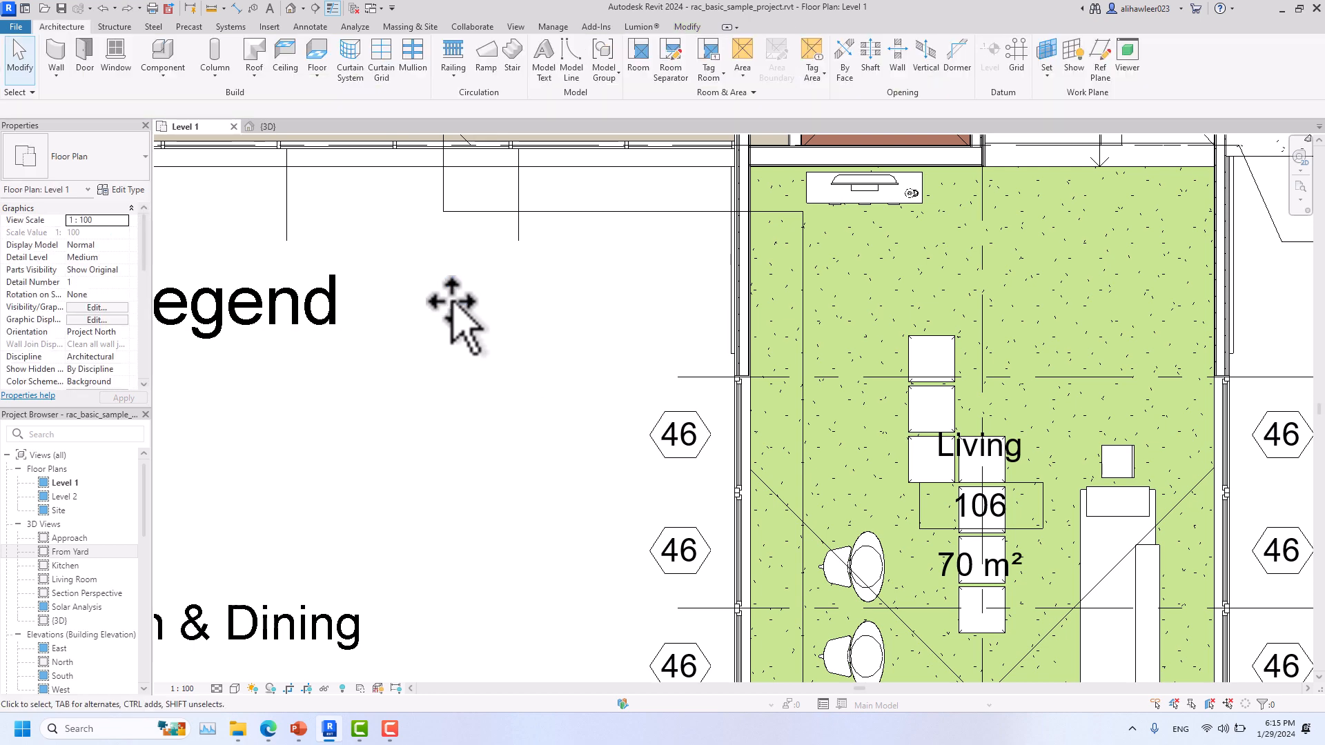
# Bring the Kitchen & Dining, Hall and Living rooms of the Level 1 plan into view together.
pyautogui.scroll(-3, 509, 375)
pyautogui.moveTo(515, 384); pyautogui.dragTo(576, 542, button='middle')
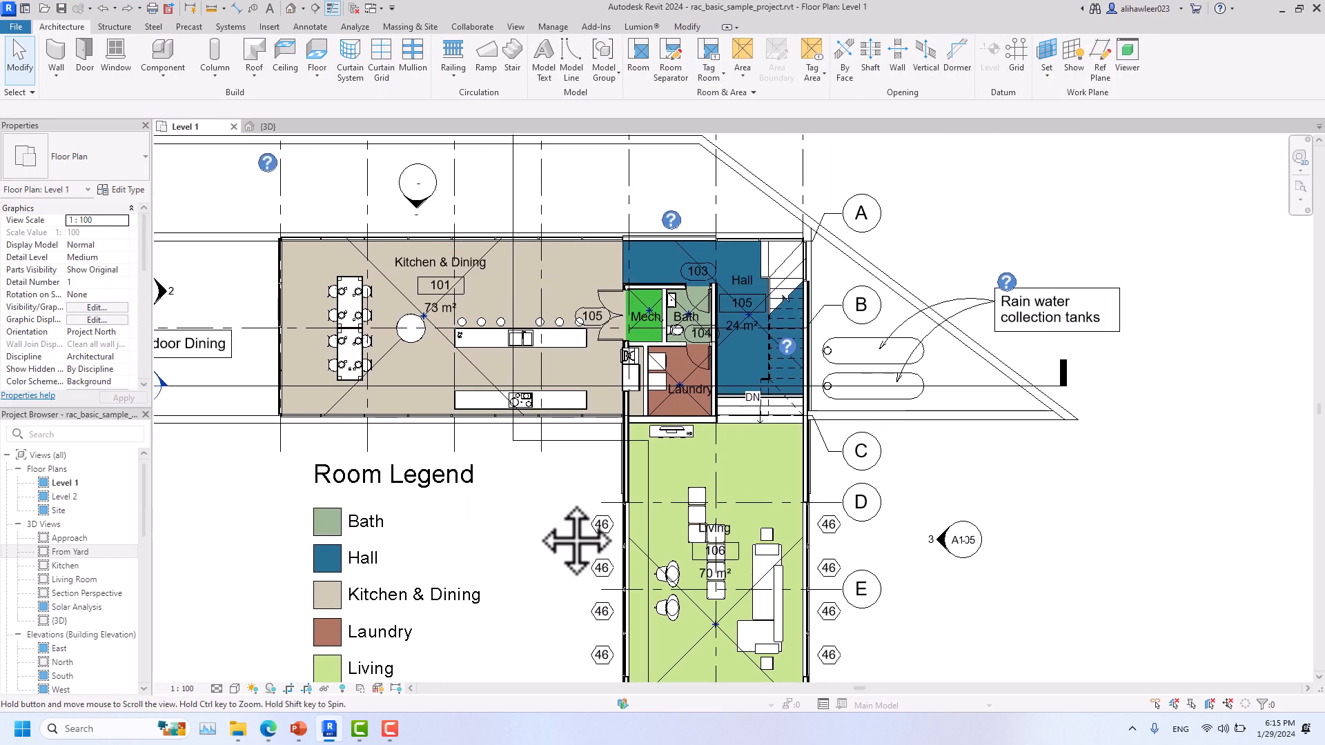
# Turn on the Drag elements on selection option.
pyautogui.click(31, 92)
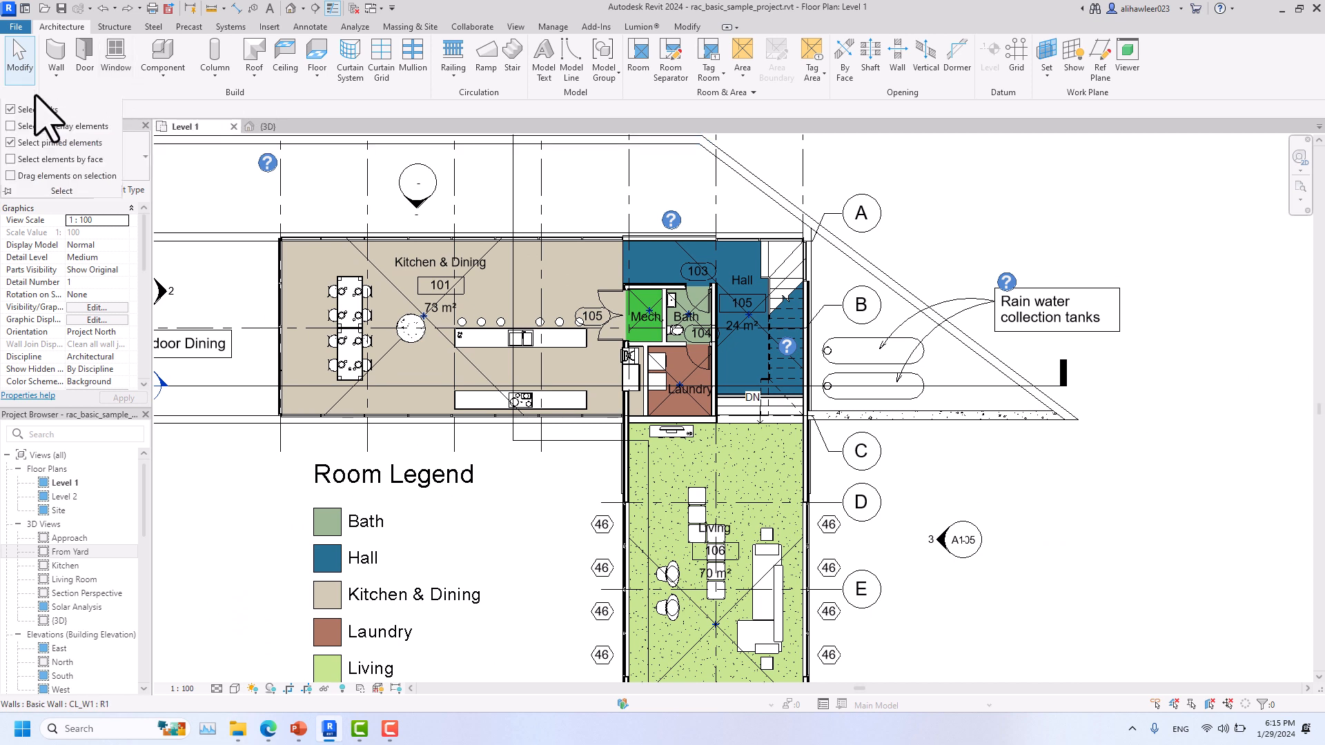
pyautogui.click(11, 176)
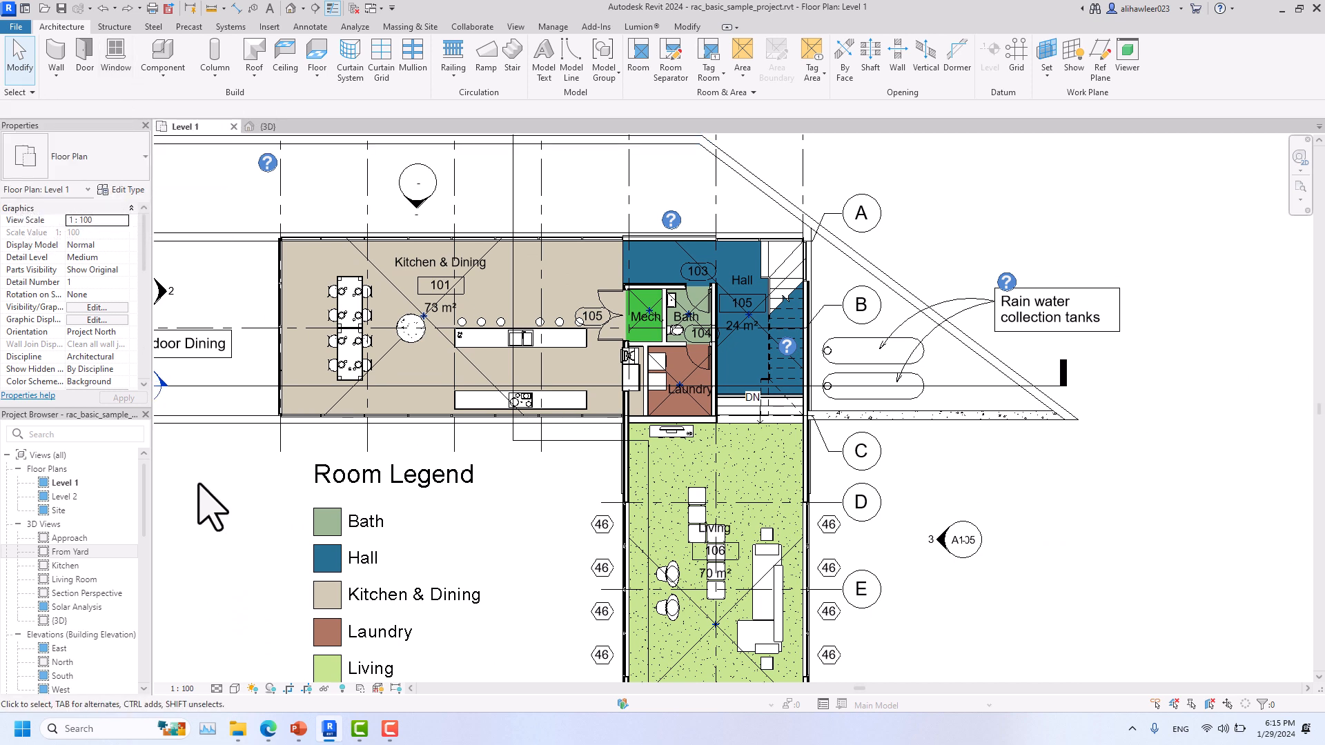
# Select the upper part of the Level 1 plan with a crossing box, including grids 1 to 7 and the outdoor dining area.
pyautogui.scroll(-5, 414, 527)
pyautogui.scroll(2, 443, 369)
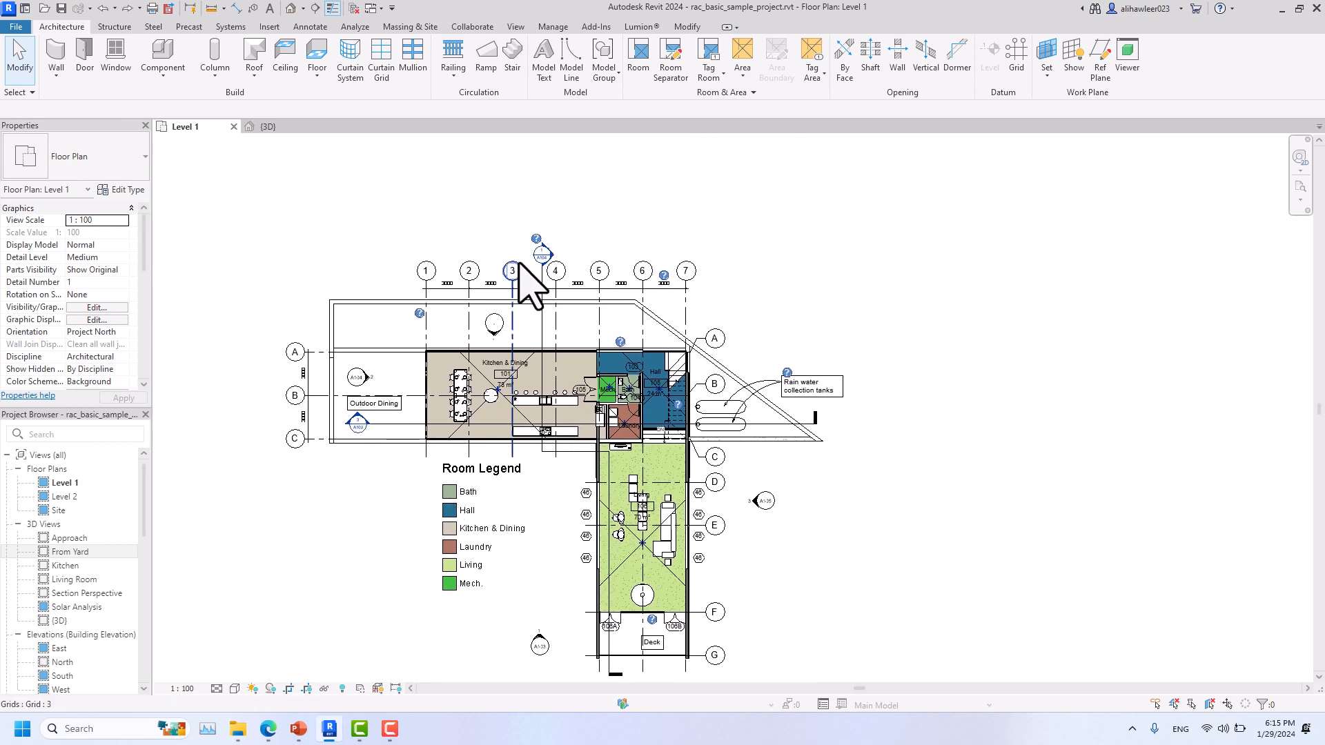
pyautogui.scroll(3, 532, 281)
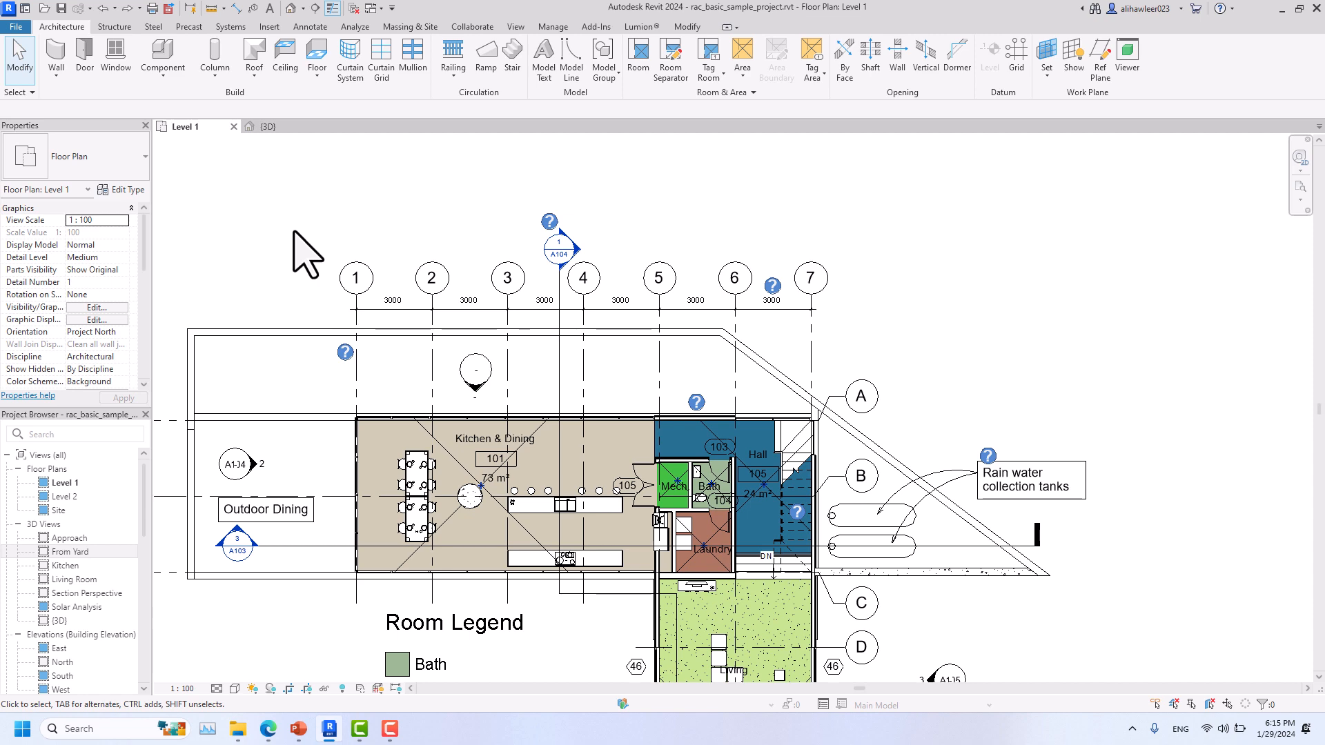
pyautogui.moveTo(168, 211); pyautogui.dragTo(919, 439)
pyautogui.moveTo(1050, 234); pyautogui.dragTo(209, 615)
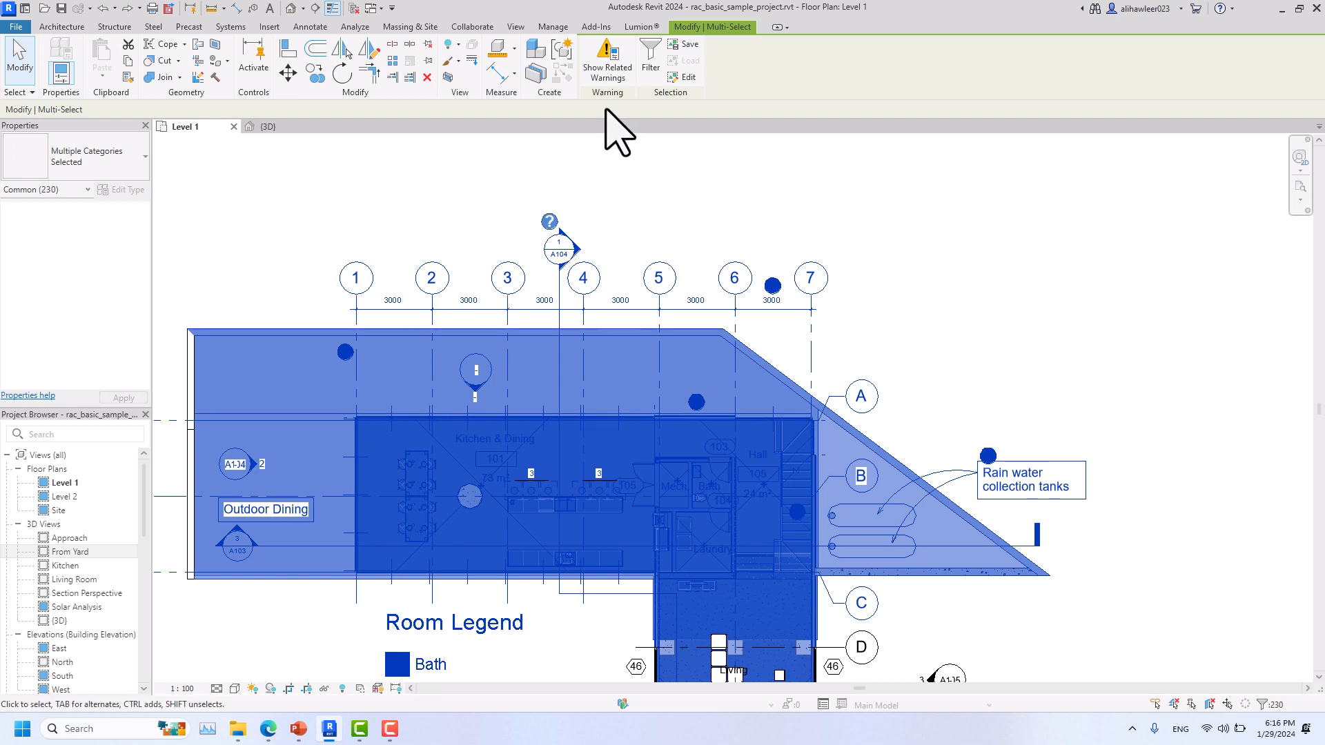
# Open the filter for the selected elements and look through its list of categories.
pyautogui.click(649, 69)
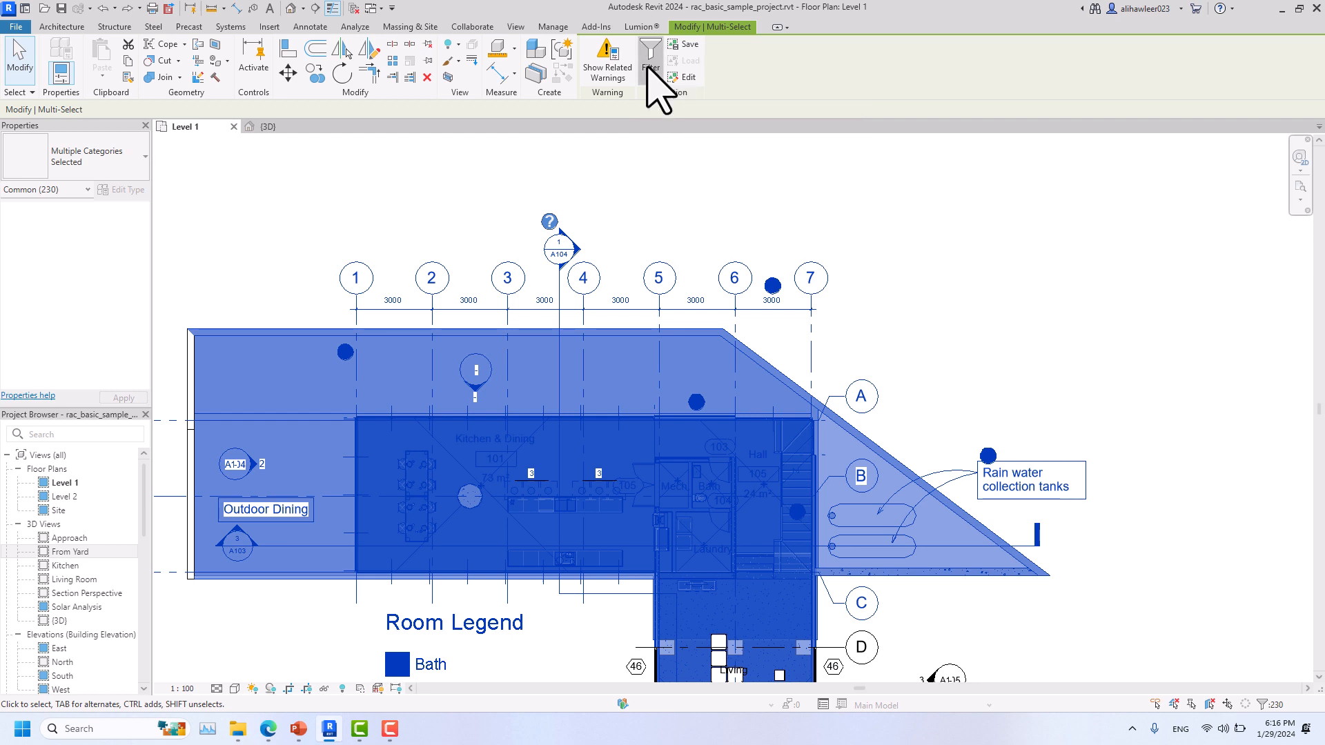
pyautogui.moveTo(982, 275); pyautogui.dragTo(286, 230)
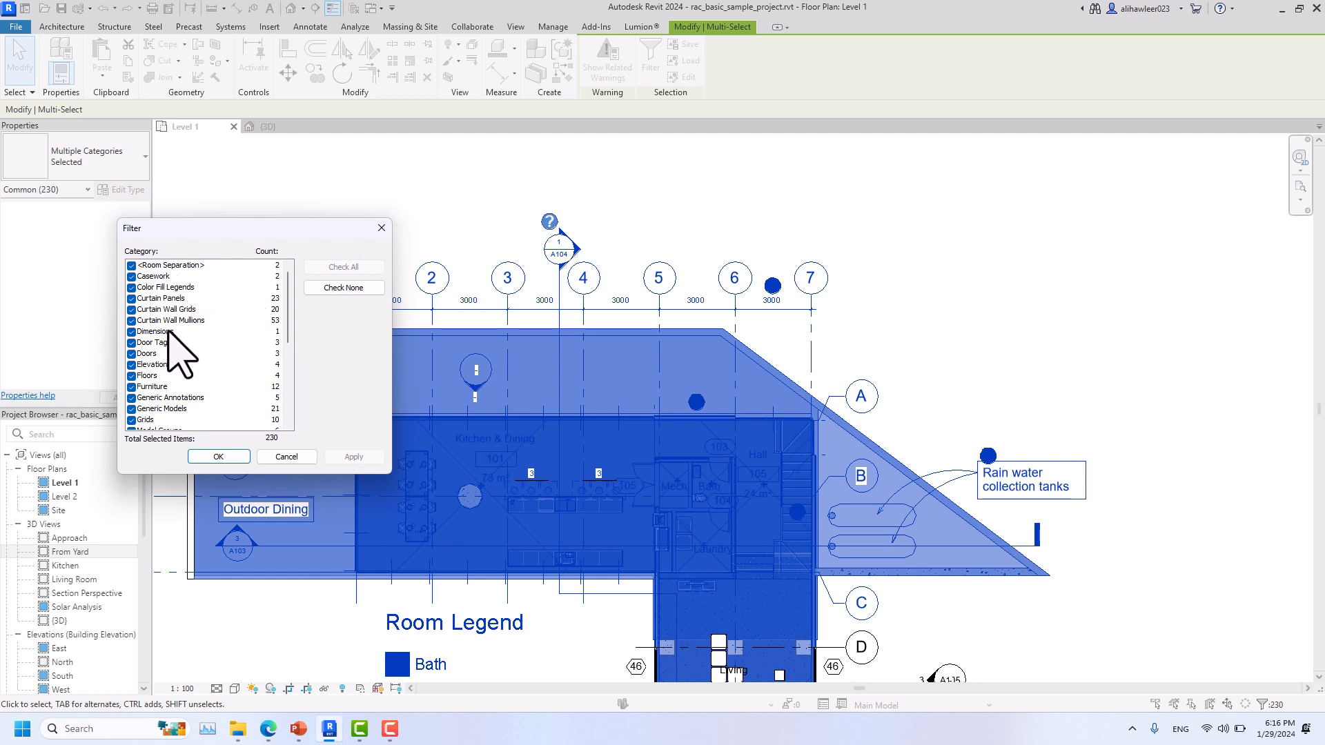
pyautogui.scroll(-10, 173, 338)
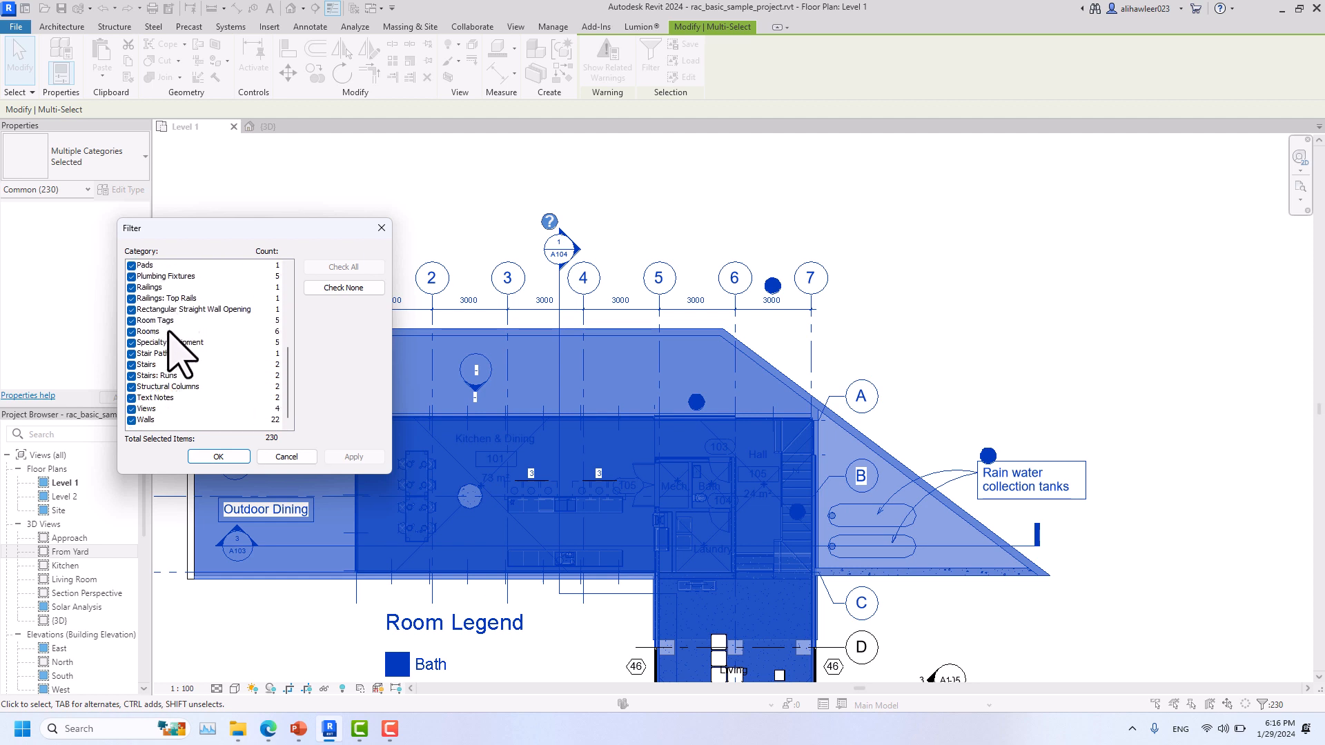
pyautogui.scroll(1, 165, 331)
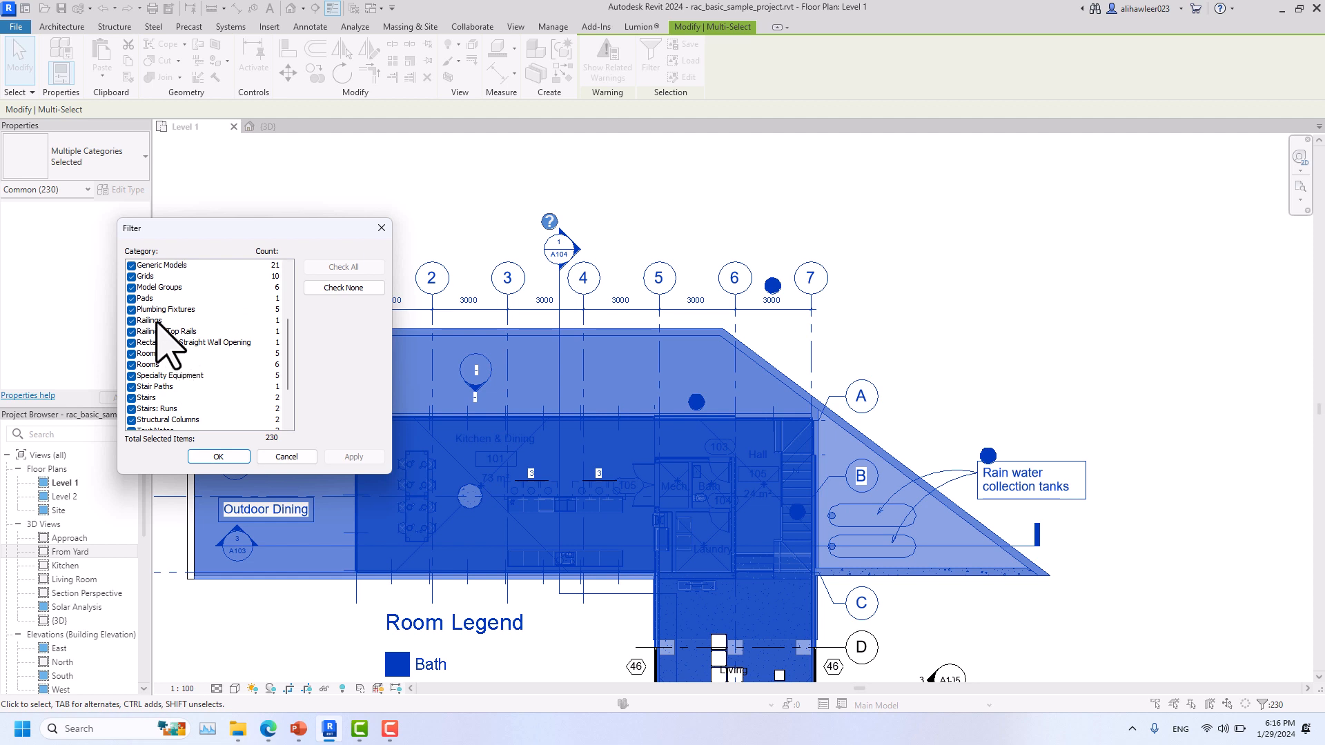
pyautogui.scroll(2, 149, 330)
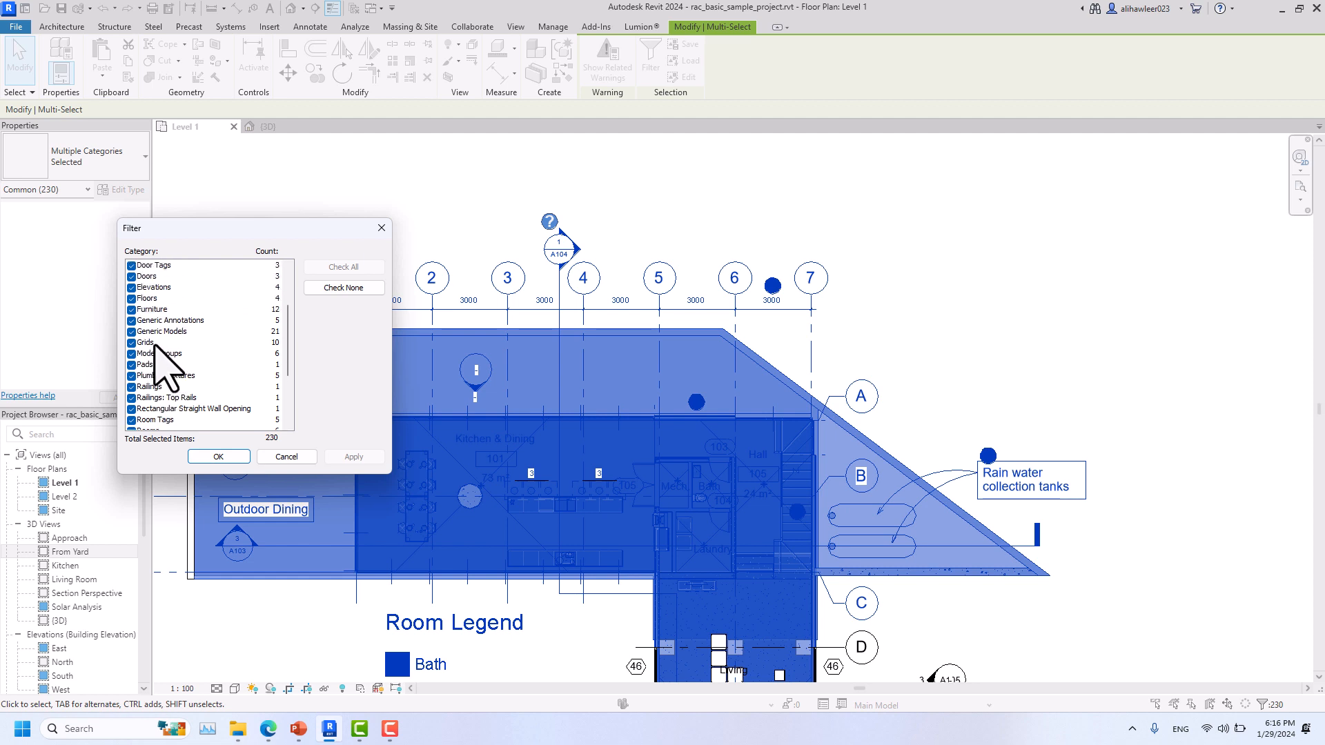
# Exclude the Door Tags, Doors, Elevations, Floors and Furniture categories in the selection filter.
pyautogui.click(131, 266)
pyautogui.click(131, 277)
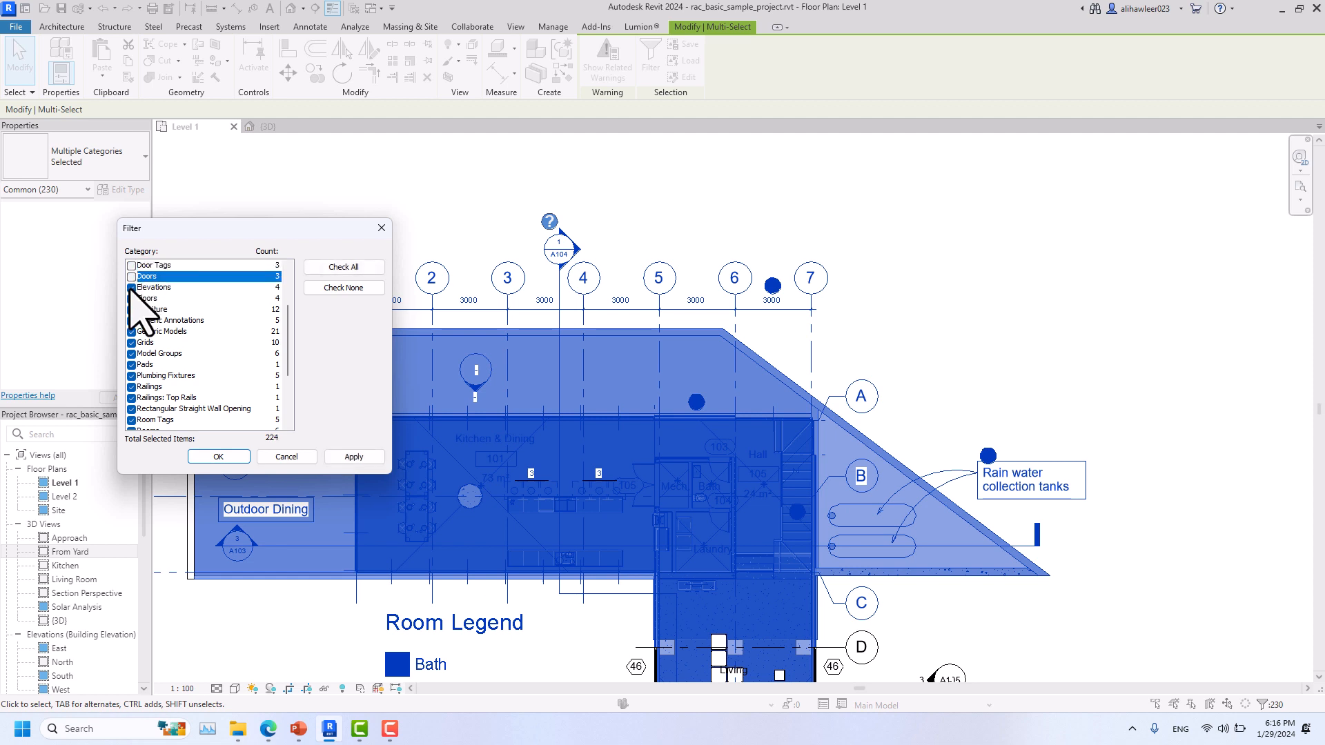
pyautogui.click(131, 288)
pyautogui.click(132, 298)
pyautogui.click(131, 310)
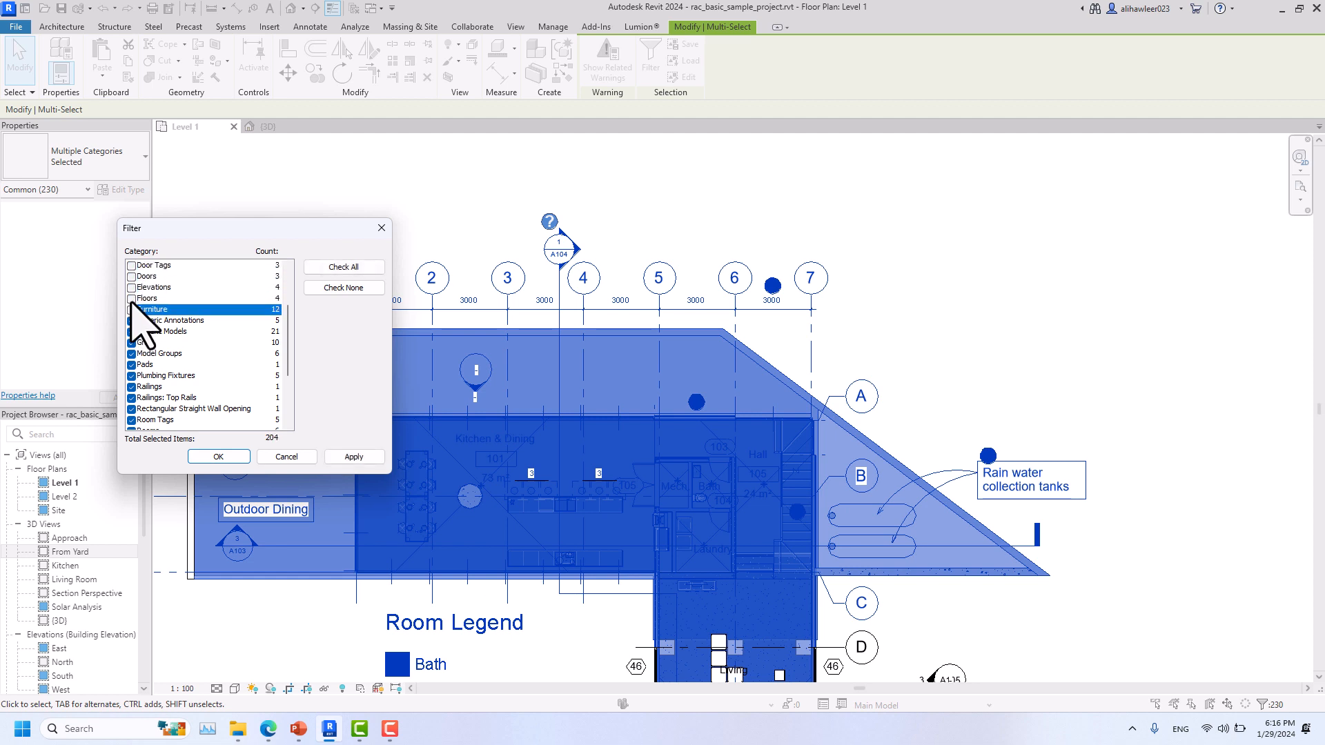
# Clear all filter categories, include only Grids and apply the filter to the selection.
pyautogui.click(359, 289)
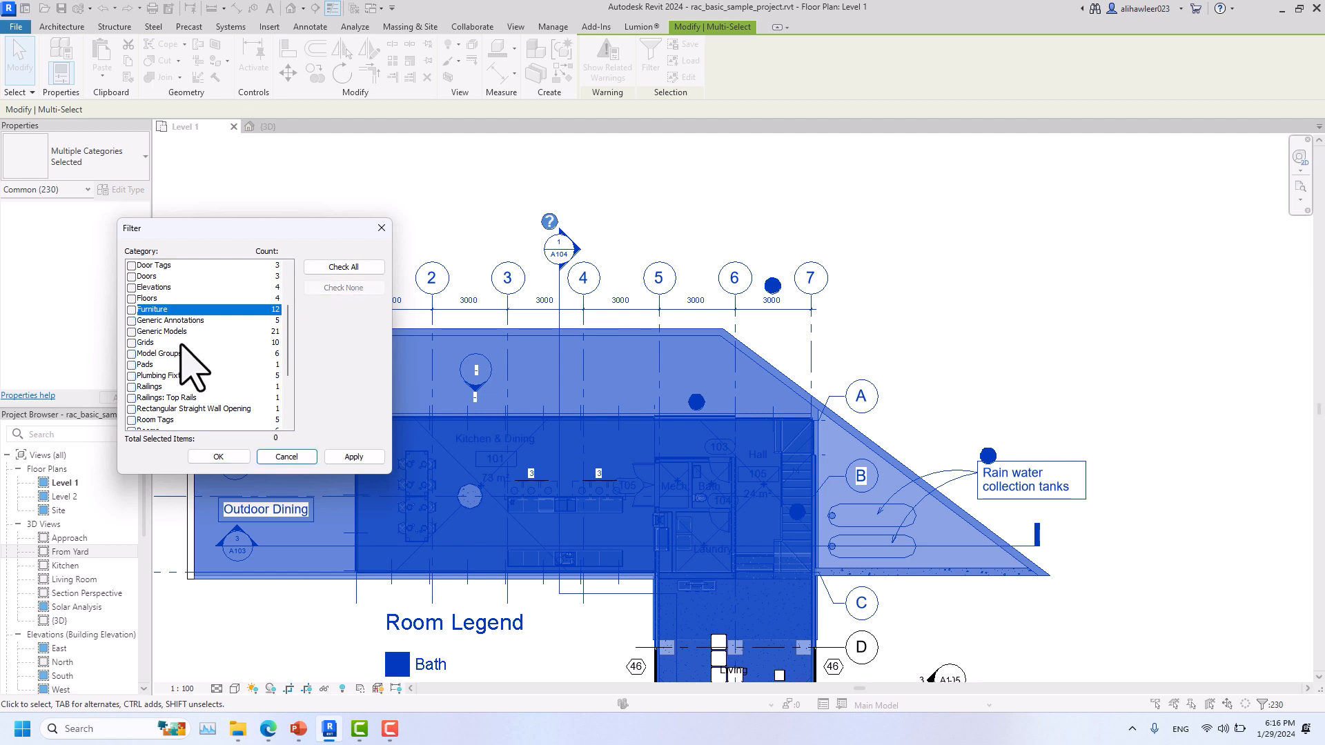
pyautogui.click(131, 343)
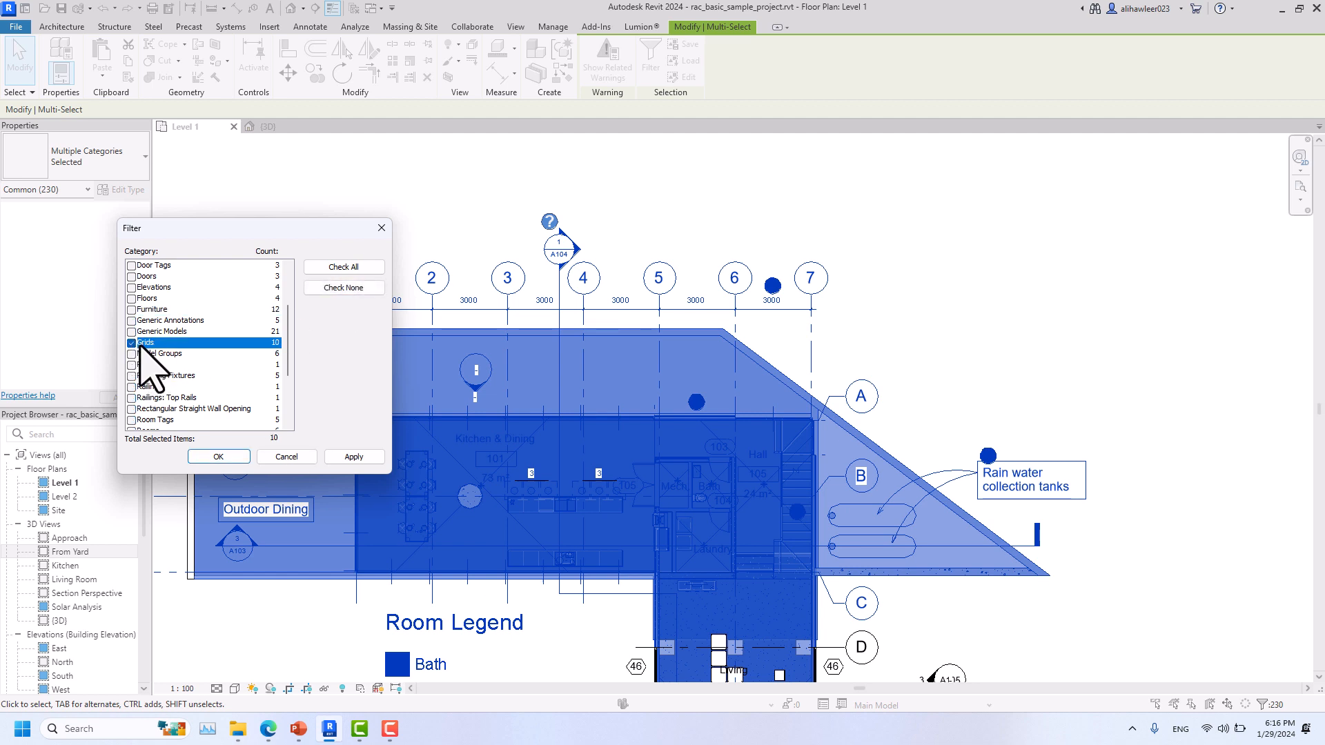
pyautogui.click(219, 458)
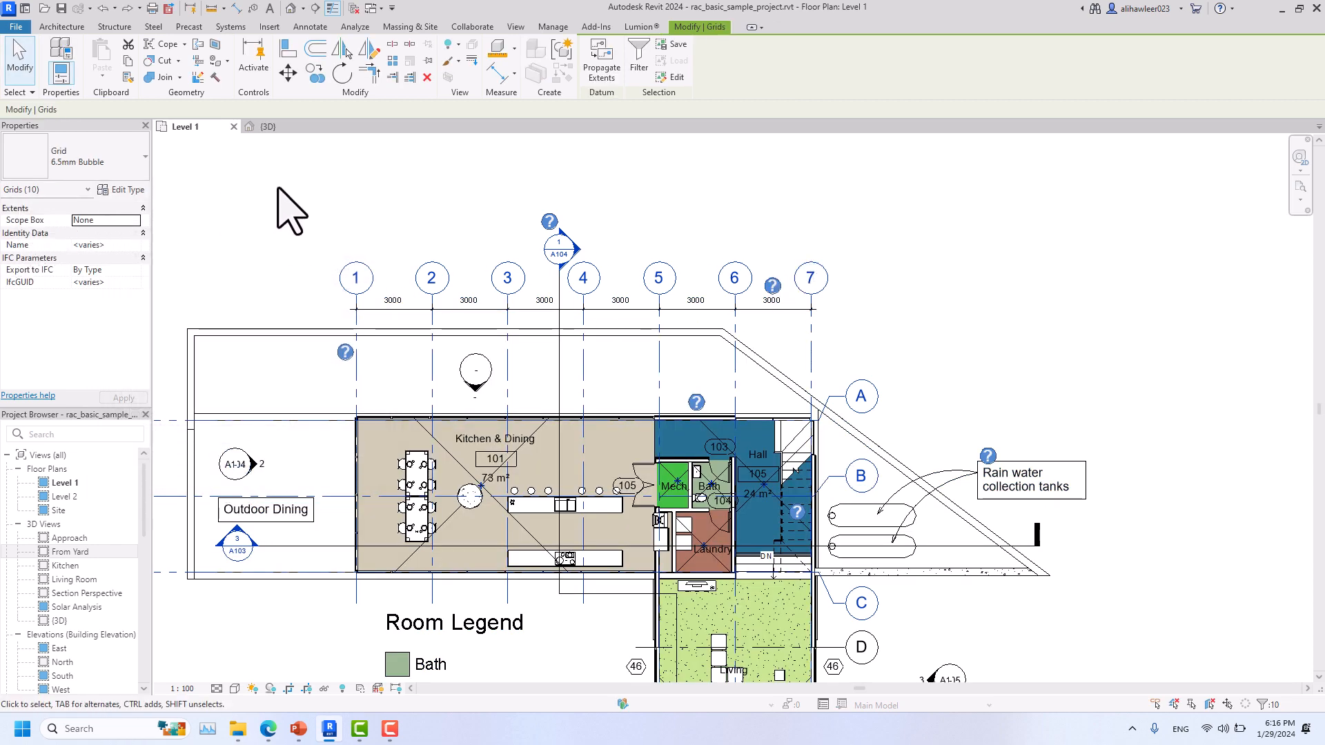
# Clear the grid selection and box-select most of the Level 1 plan, including the room legend and living room furniture.
pyautogui.click(309, 180)
pyautogui.scroll(-3, 367, 237)
pyautogui.moveTo(395, 383); pyautogui.dragTo(458, 524, button='middle')
pyautogui.scroll(9, 477, 292)
pyautogui.scroll(-5, 477, 267)
pyautogui.scroll(-5, 417, 408)
pyautogui.moveTo(249, 271); pyautogui.dragTo(881, 677)
# Filter the new selection by clearing all categories and including Grids.
pyautogui.click(643, 77)
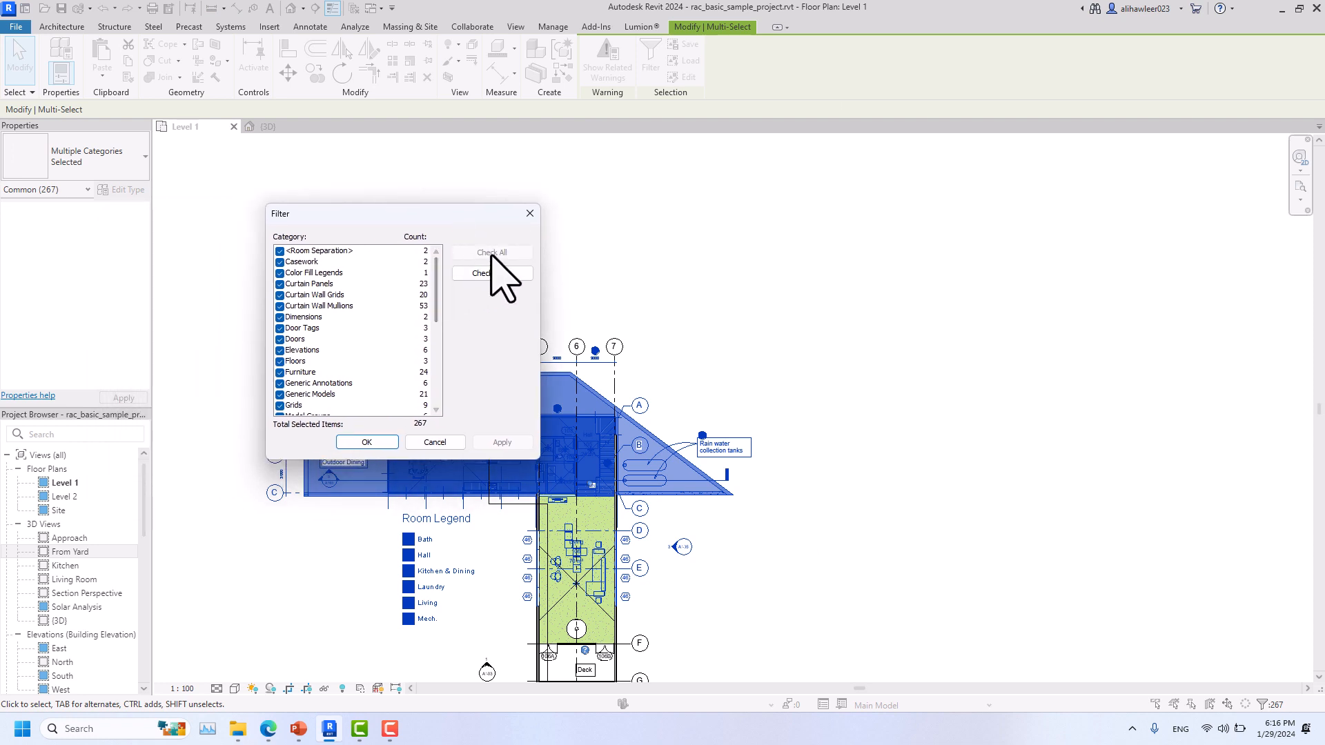
pyautogui.click(492, 273)
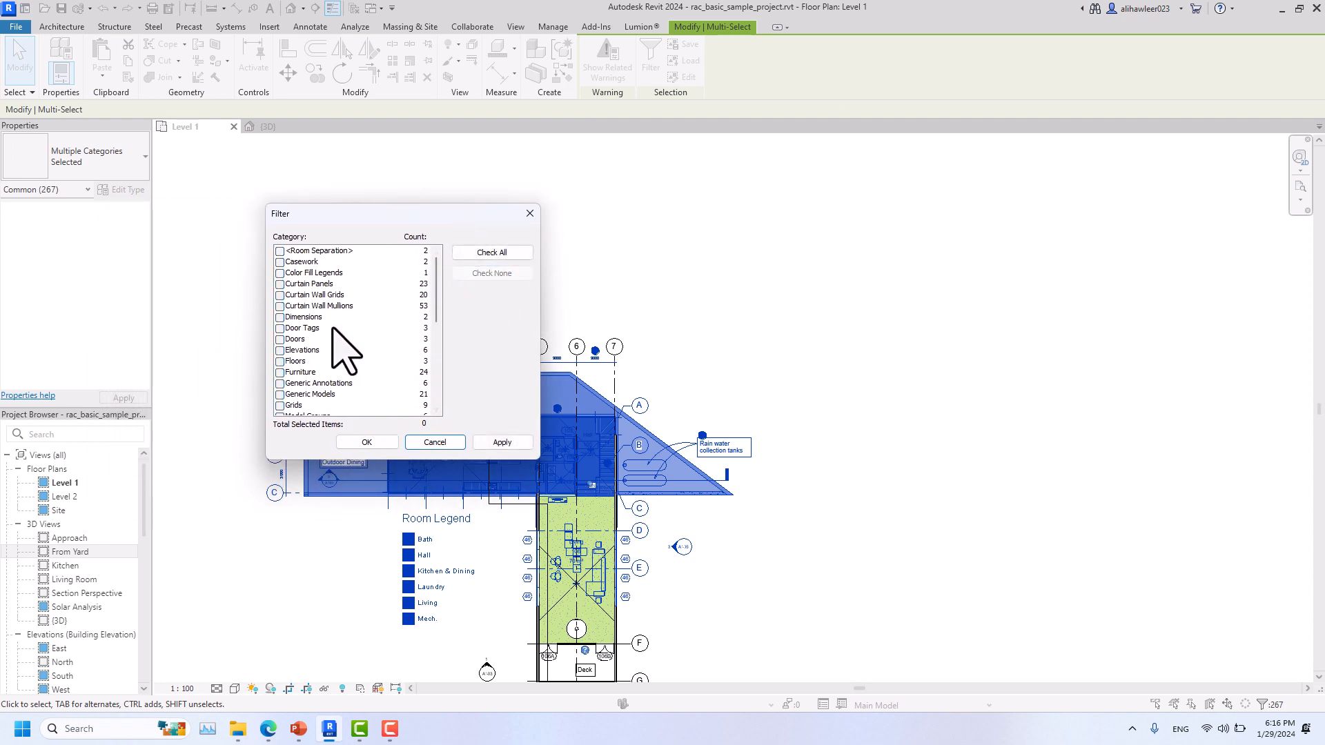
pyautogui.scroll(-9, 333, 330)
pyautogui.scroll(2, 303, 307)
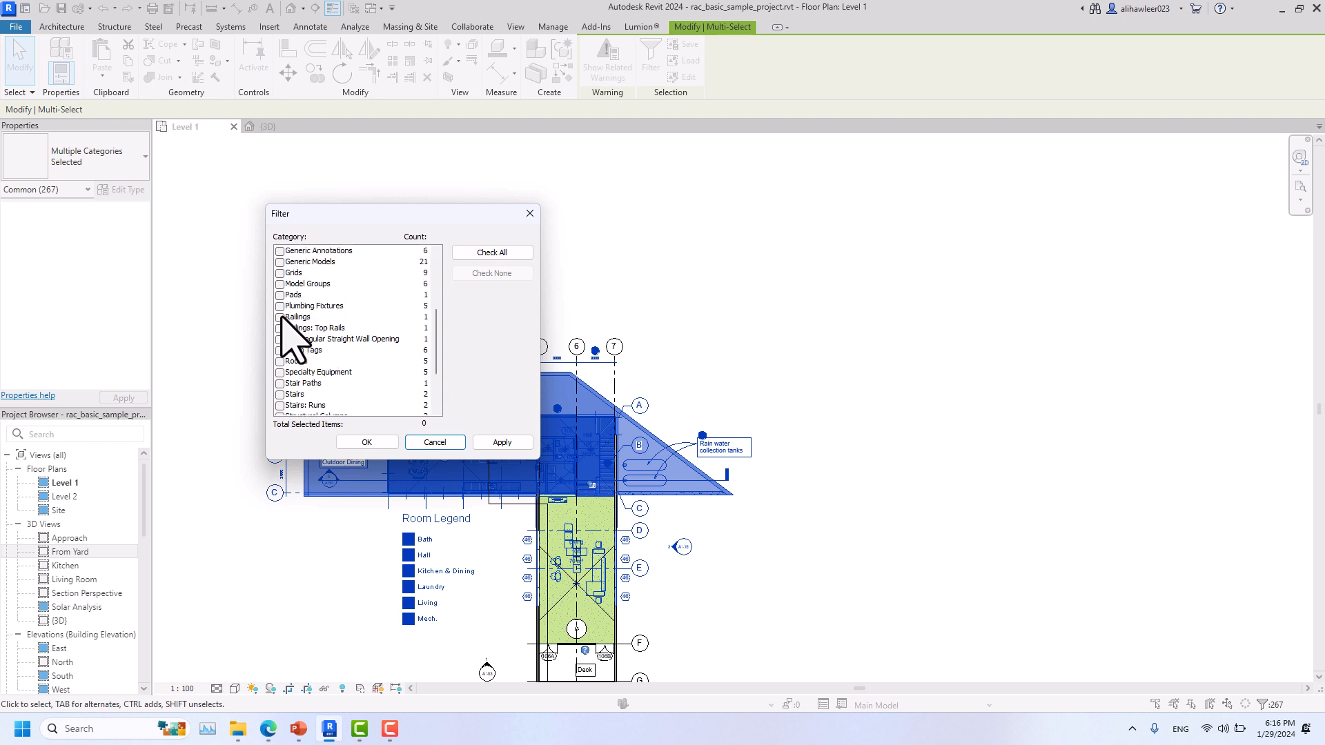
pyautogui.click(279, 272)
# Add the Stairs, Windows and Doors categories to the filter and apply it to the selection.
pyautogui.scroll(-1, 295, 366)
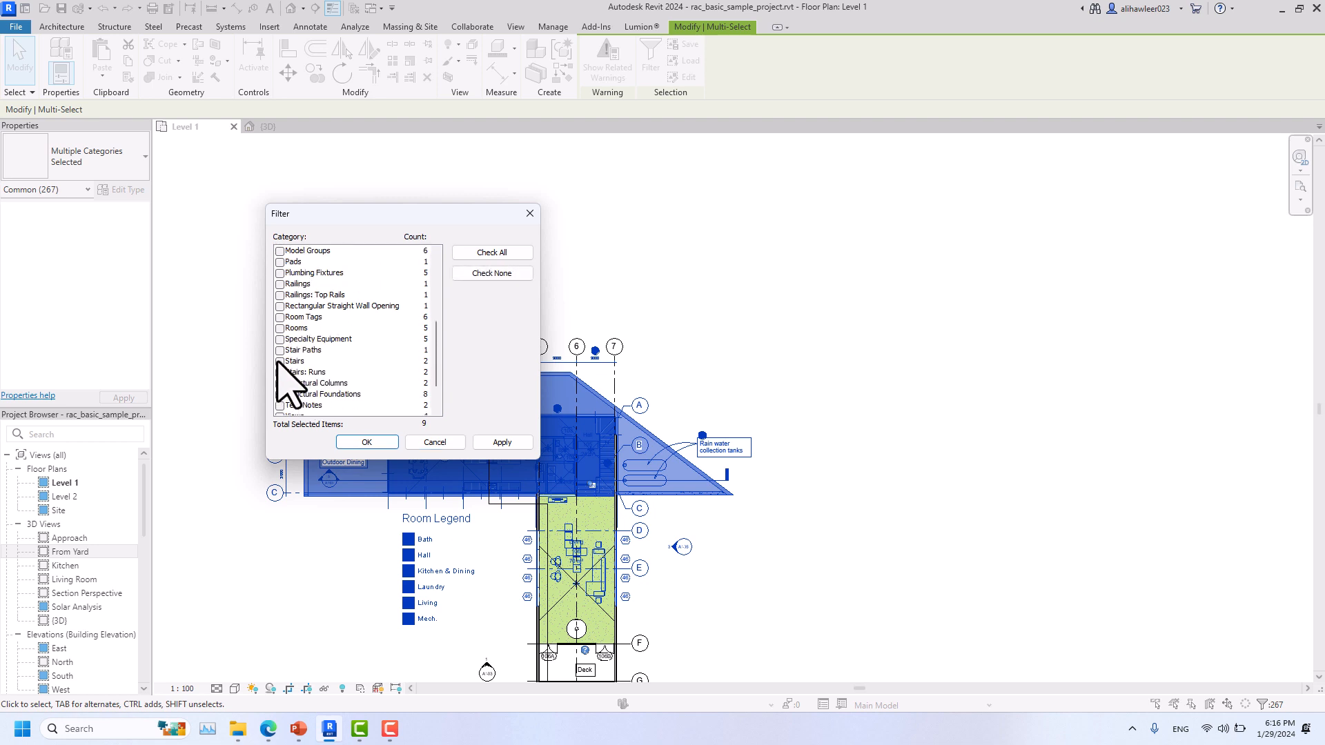
pyautogui.click(280, 361)
pyautogui.scroll(-2, 281, 376)
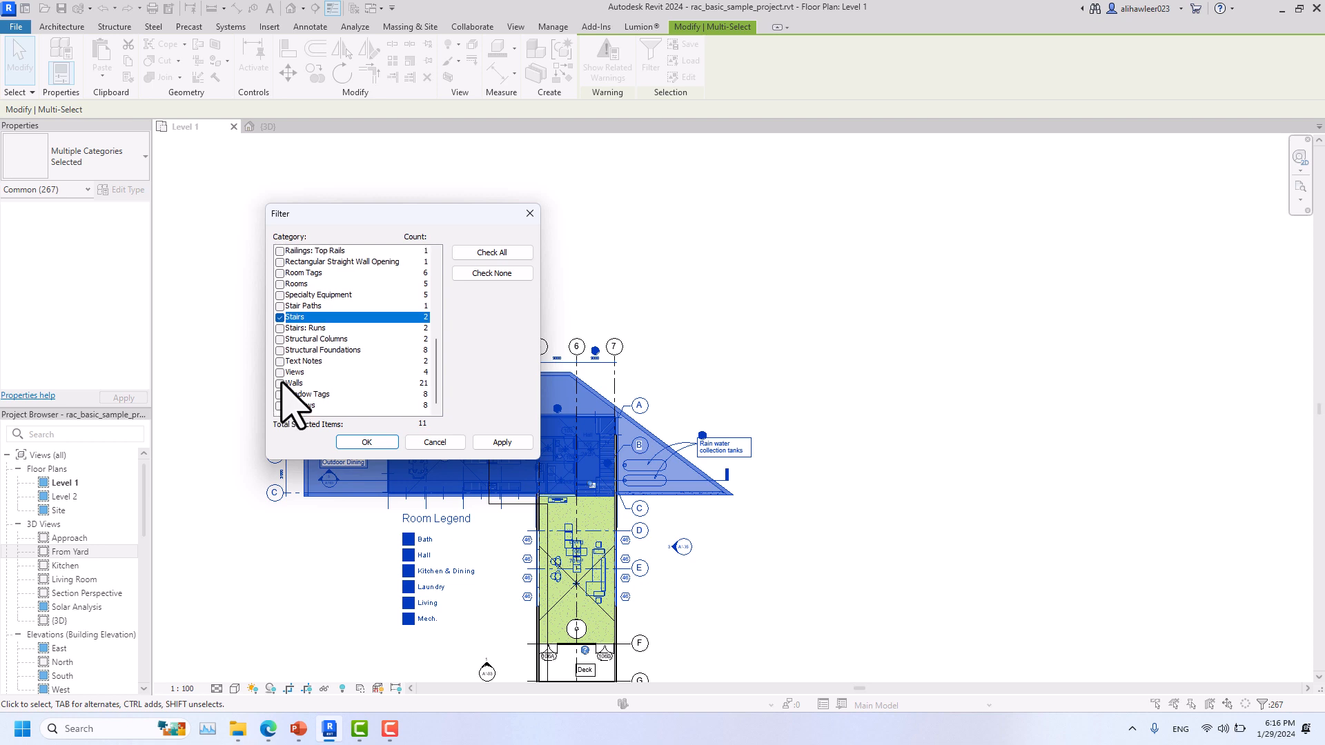
pyautogui.scroll(1, 325, 370)
pyautogui.scroll(-1, 317, 373)
pyautogui.click(279, 405)
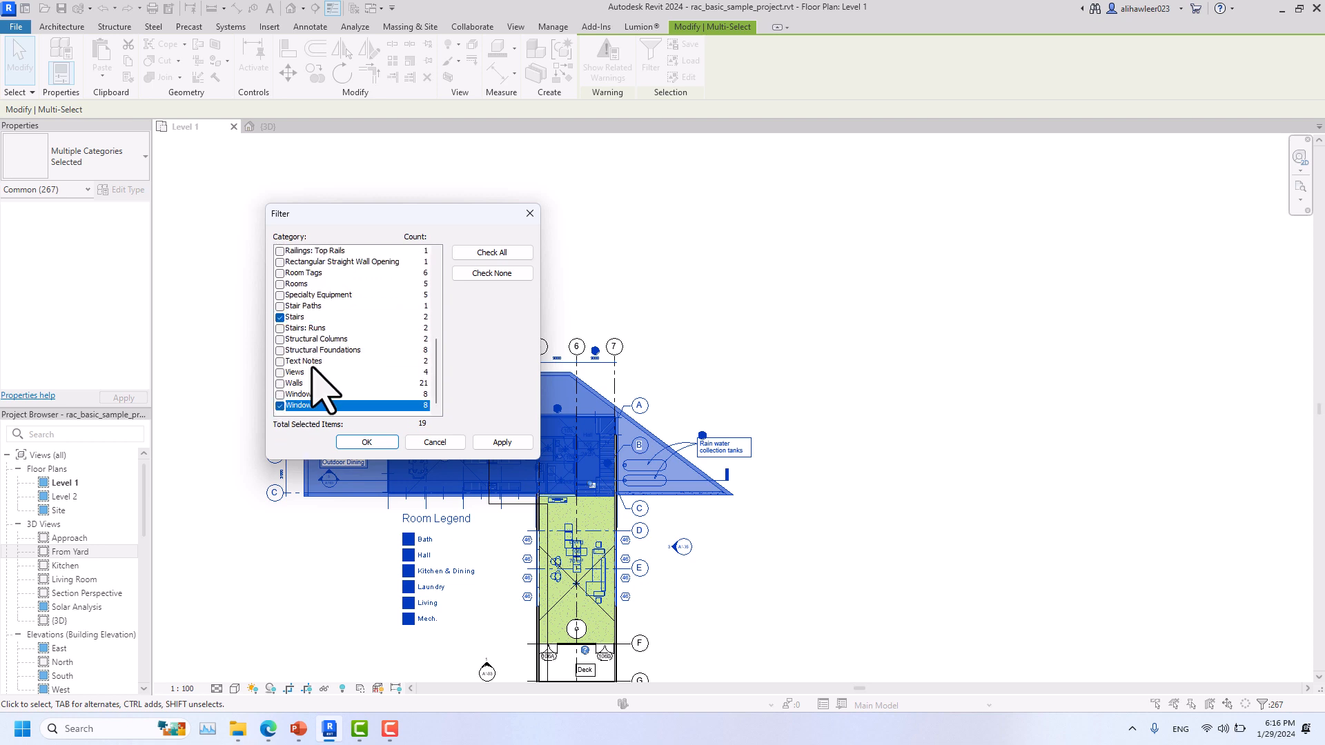
pyautogui.scroll(6, 319, 388)
pyautogui.click(293, 329)
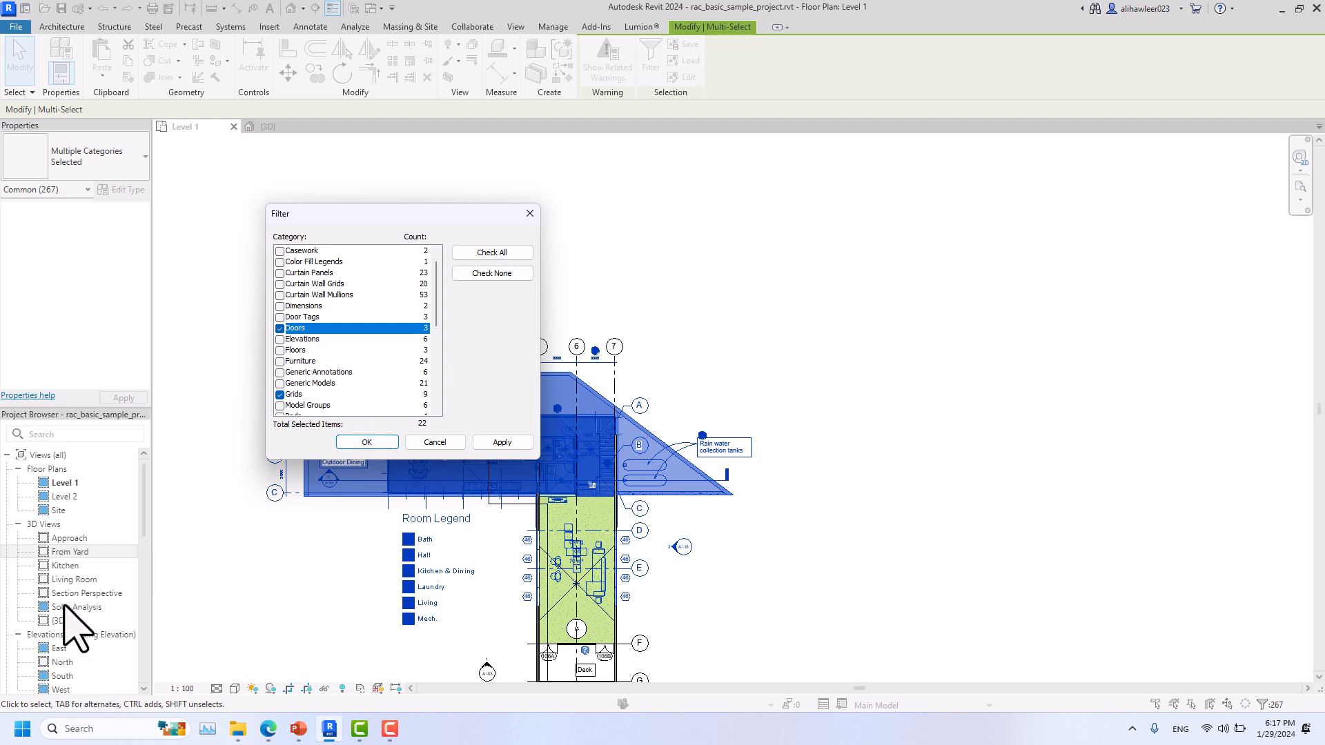
pyautogui.click(367, 442)
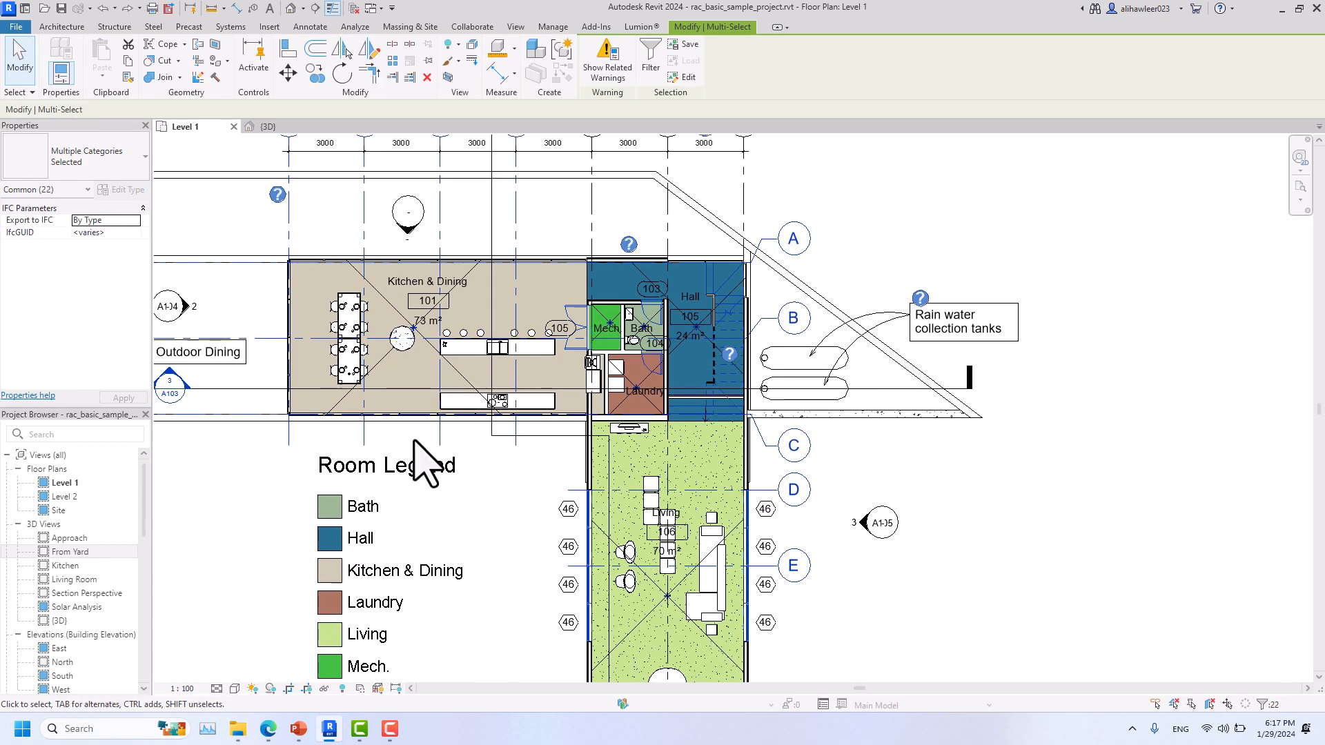
# Examine which grids, doors, stairs and windows are selected around the Hall, Mech., Bath and Living rooms.
pyautogui.scroll(3, 422, 414)
pyautogui.scroll(-3, 457, 375)
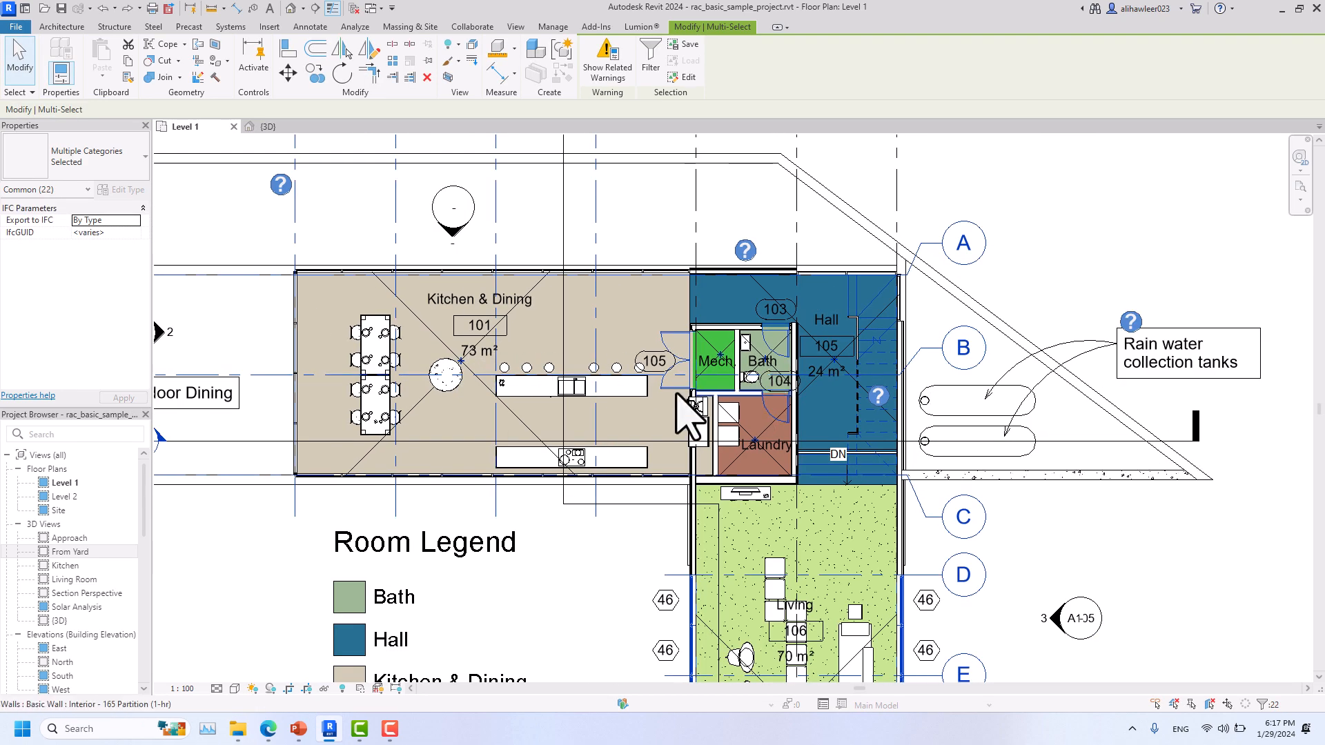
pyautogui.scroll(5, 690, 408)
pyautogui.scroll(-5, 694, 330)
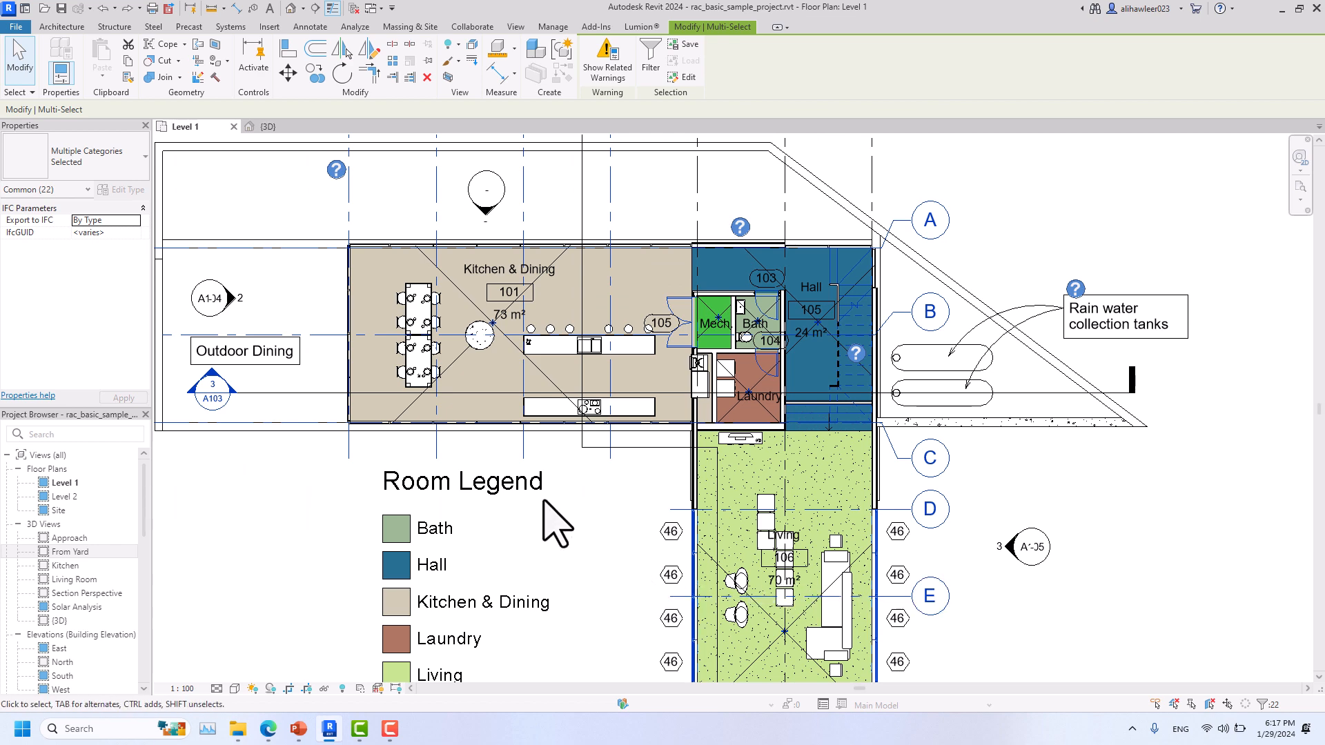
pyautogui.scroll(-1, 612, 532)
pyautogui.moveTo(612, 532); pyautogui.dragTo(507, 398, button='middle')
pyautogui.scroll(5, 563, 287)
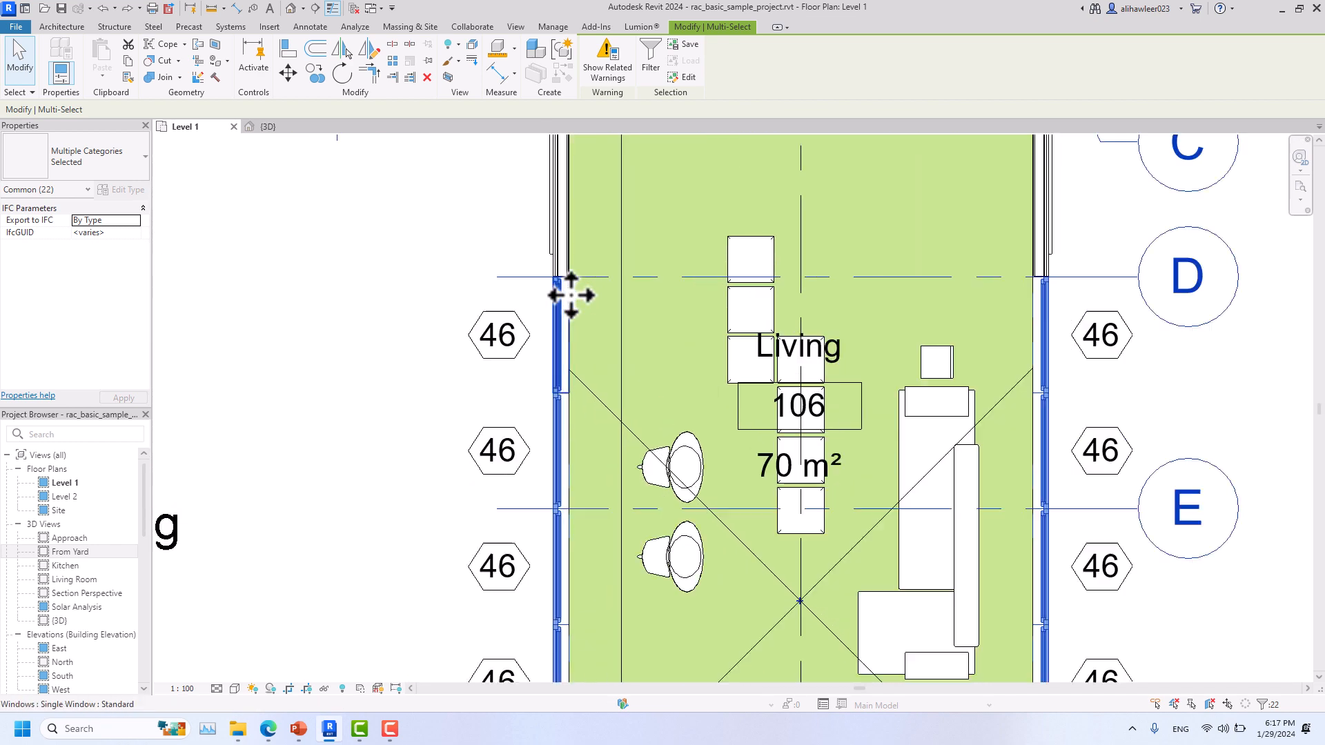
pyautogui.scroll(-4, 542, 453)
pyautogui.scroll(-4, 562, 566)
pyautogui.moveTo(547, 556); pyautogui.dragTo(657, 552, button='middle')
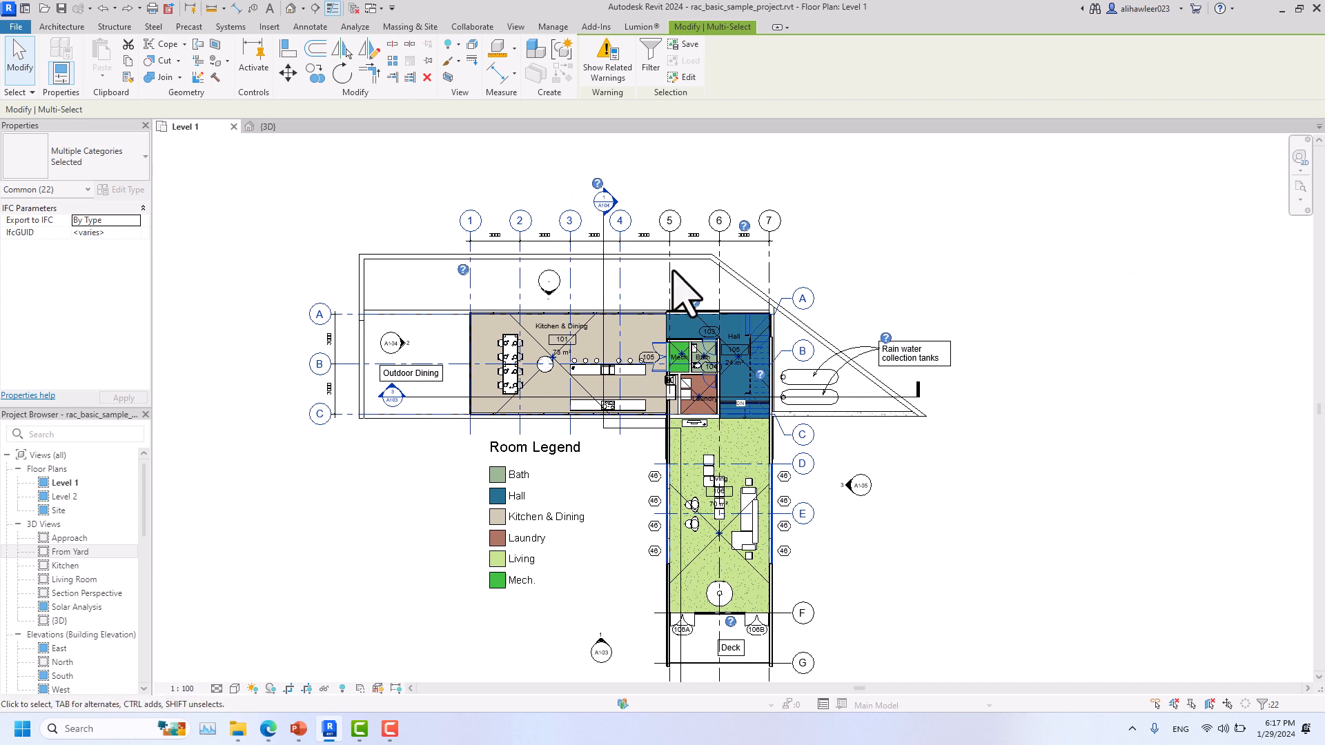
pyautogui.scroll(-1, 693, 245)
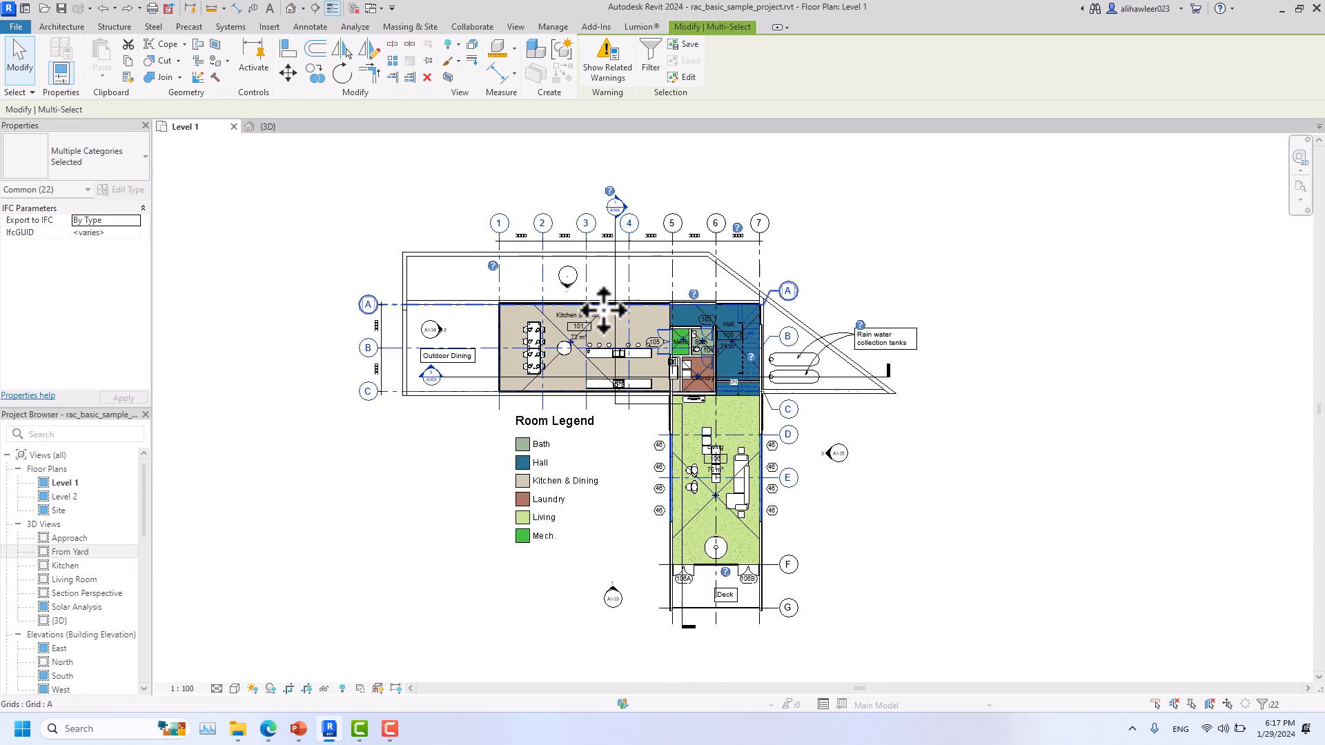
# Clear the selection and bring the upper part of the Level 1 plan with its numbered grids into closer view.
pyautogui.press('Escape')
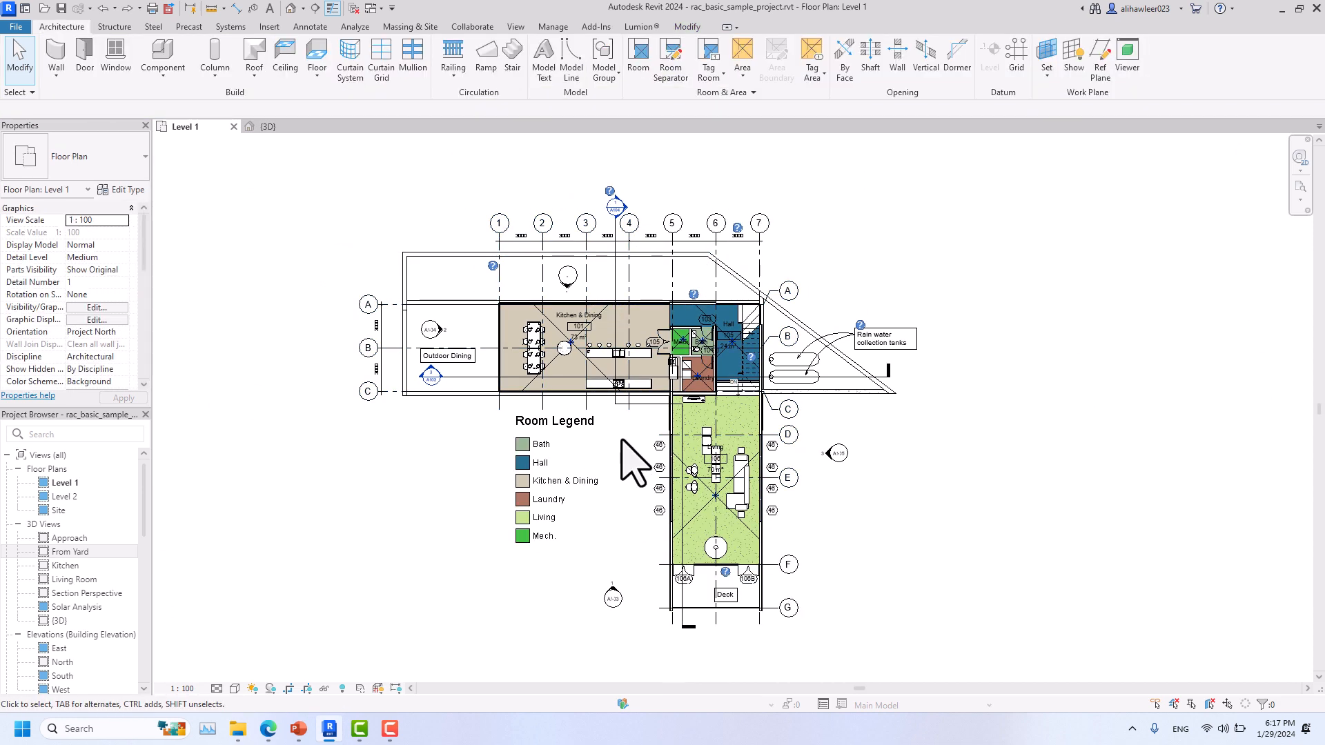
pyautogui.scroll(4, 631, 461)
pyautogui.moveTo(630, 459); pyautogui.dragTo(642, 625, button='middle')
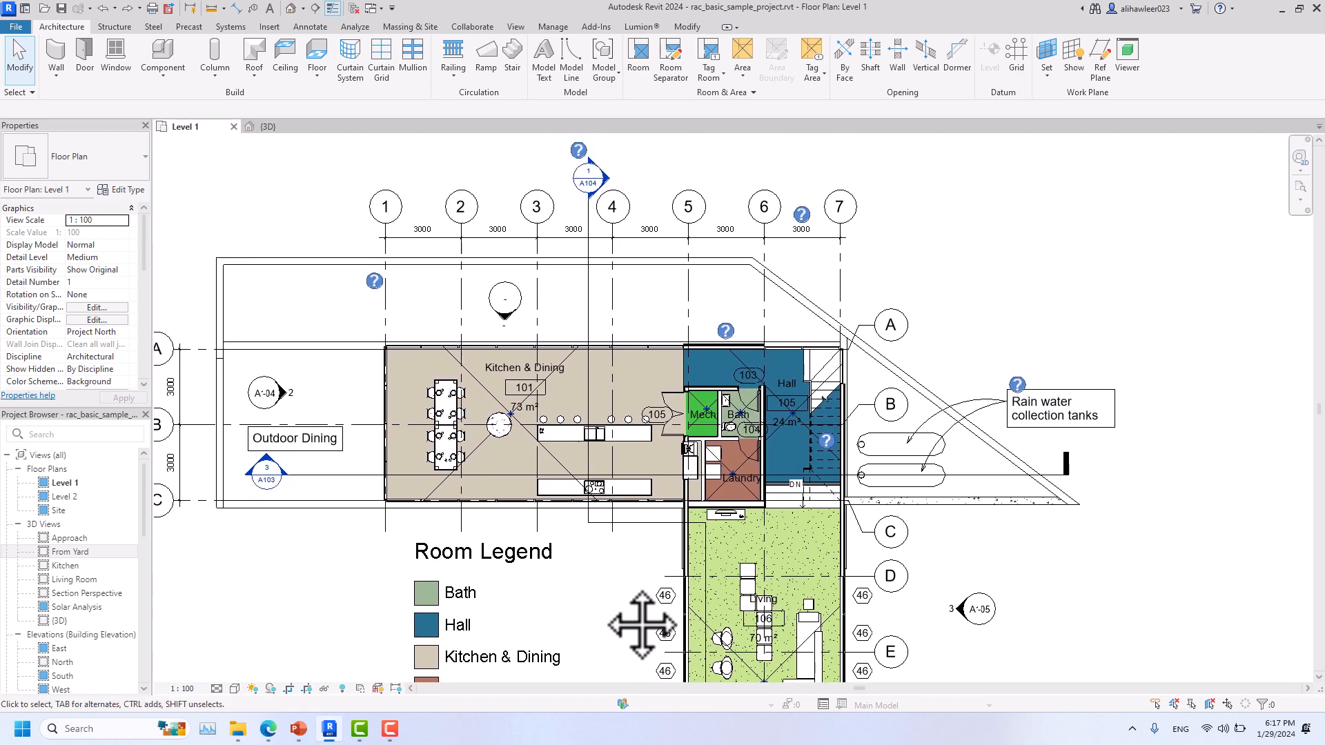